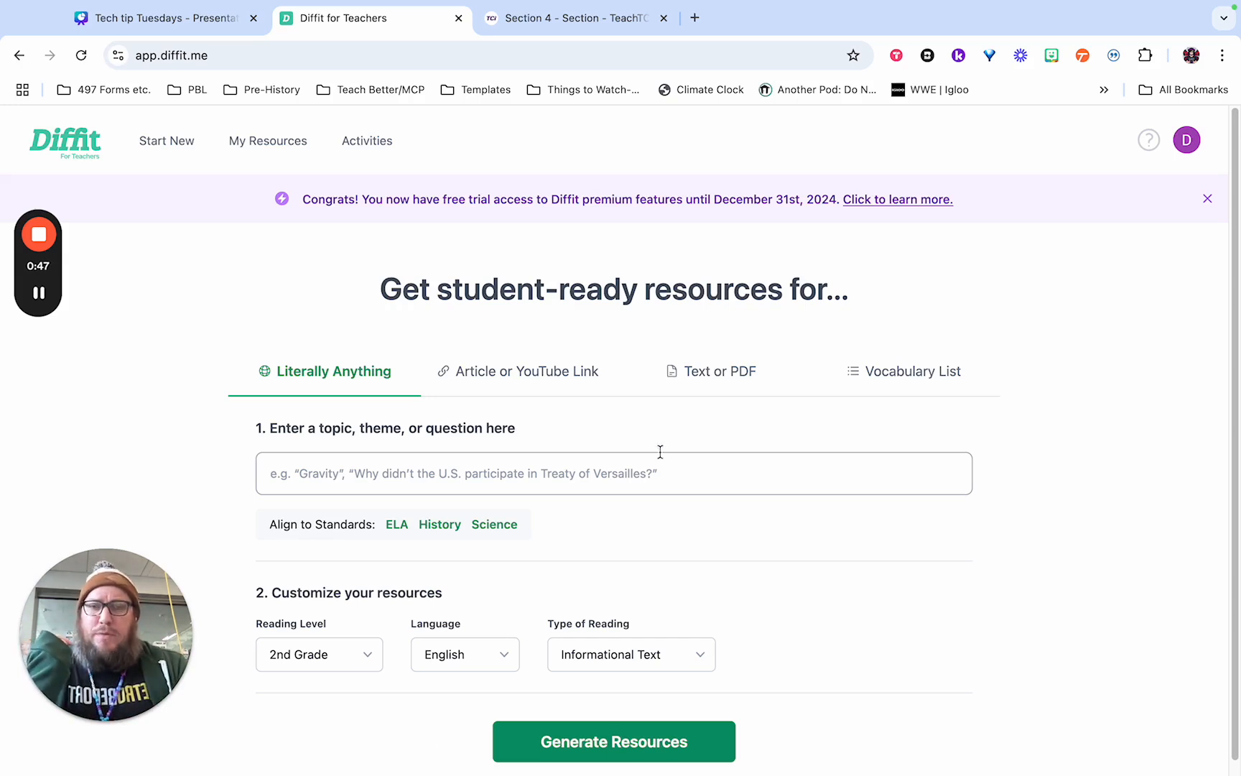
Choose Text or PDF as the resource source, and switch to the TeachTCI Environmental Geography reading at reading level B.
{"action": "left_click", "coordinate": [686, 385]}
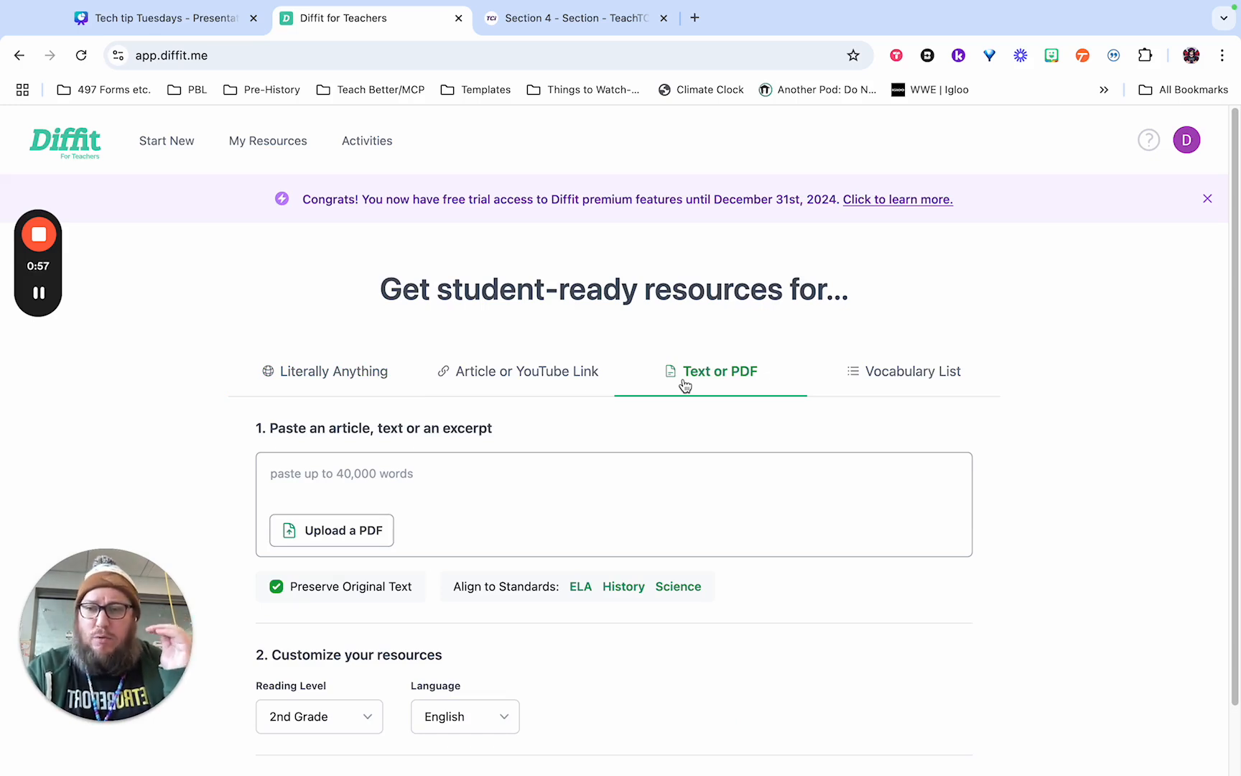
{"action": "left_click", "coordinate": [547, 27]}
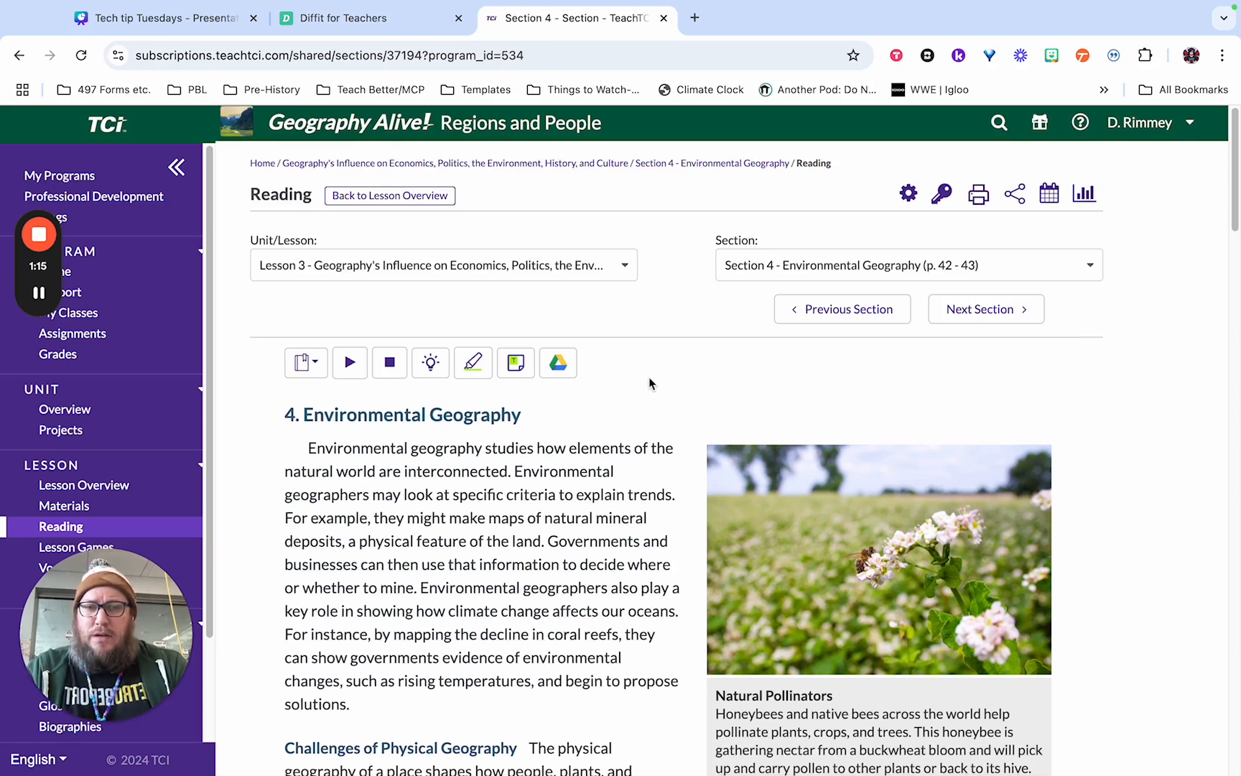
{"action": "scroll", "coordinate": [646, 382], "scroll_direction": "down", "scroll_amount": 1}
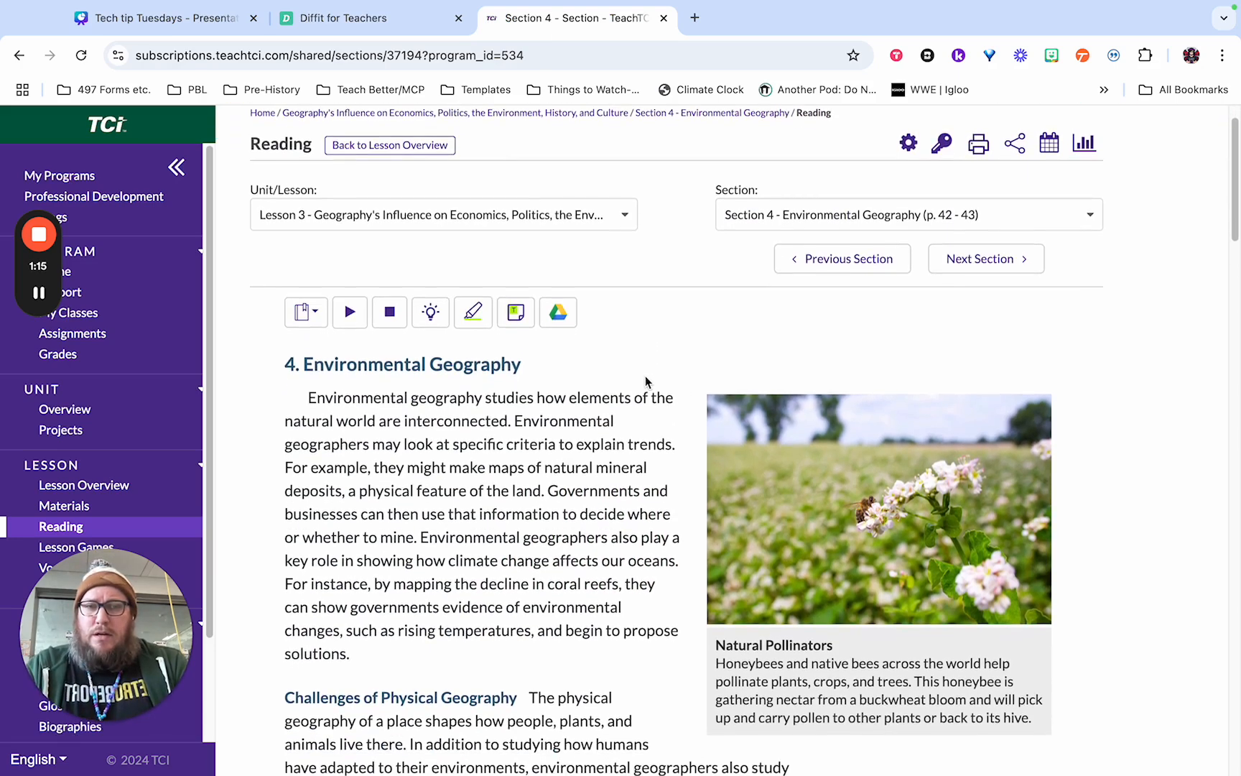
{"action": "left_click", "coordinate": [302, 315]}
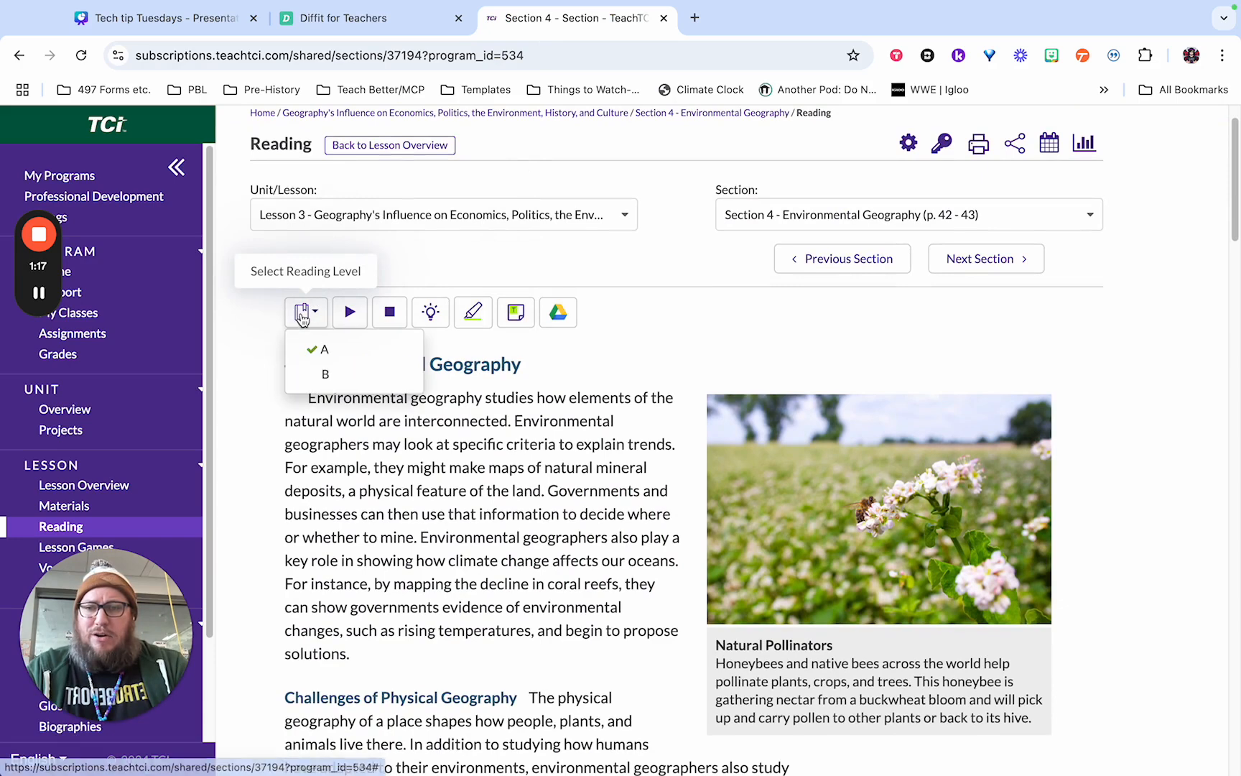
{"action": "left_click", "coordinate": [332, 378]}
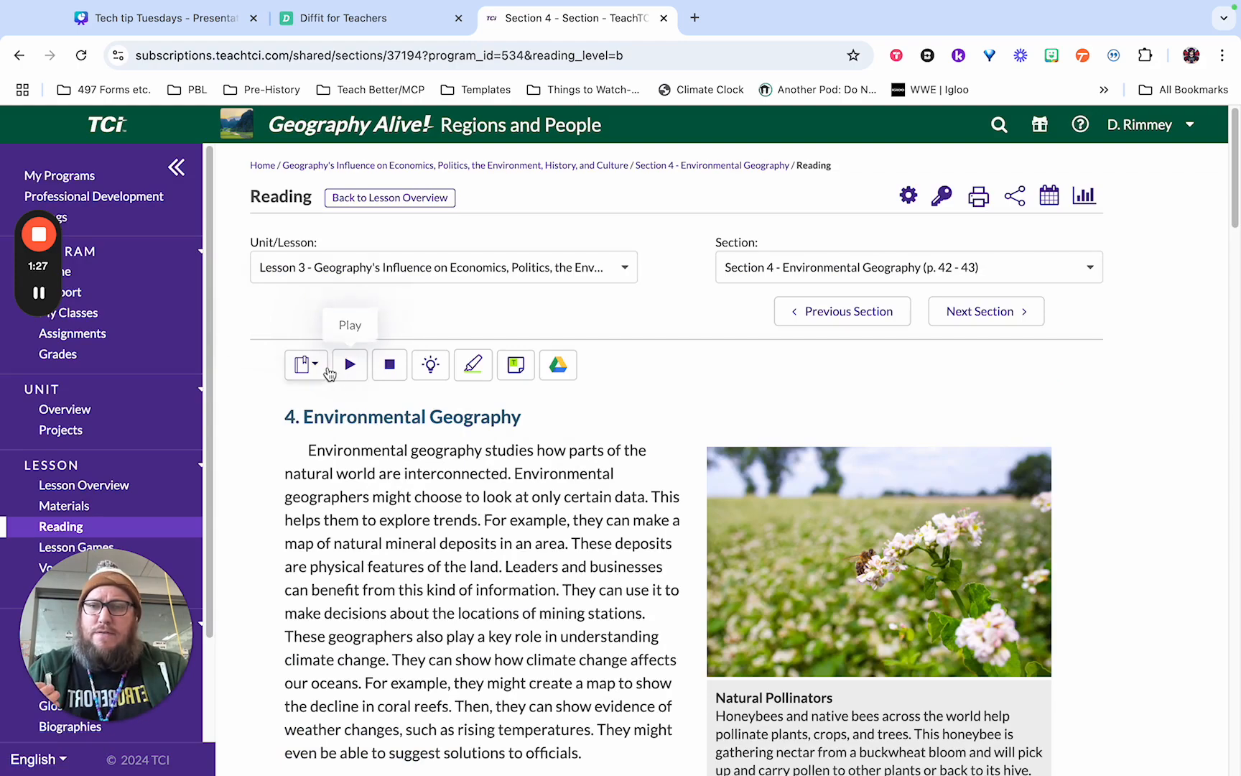
Select and copy the Environmental Geography section text from its heading through the last paragraph above the wetland map.
{"action": "scroll", "coordinate": [344, 380], "scroll_direction": "down", "scroll_amount": 1}
{"action": "scroll", "coordinate": [344, 381], "scroll_direction": "down", "scroll_amount": 2}
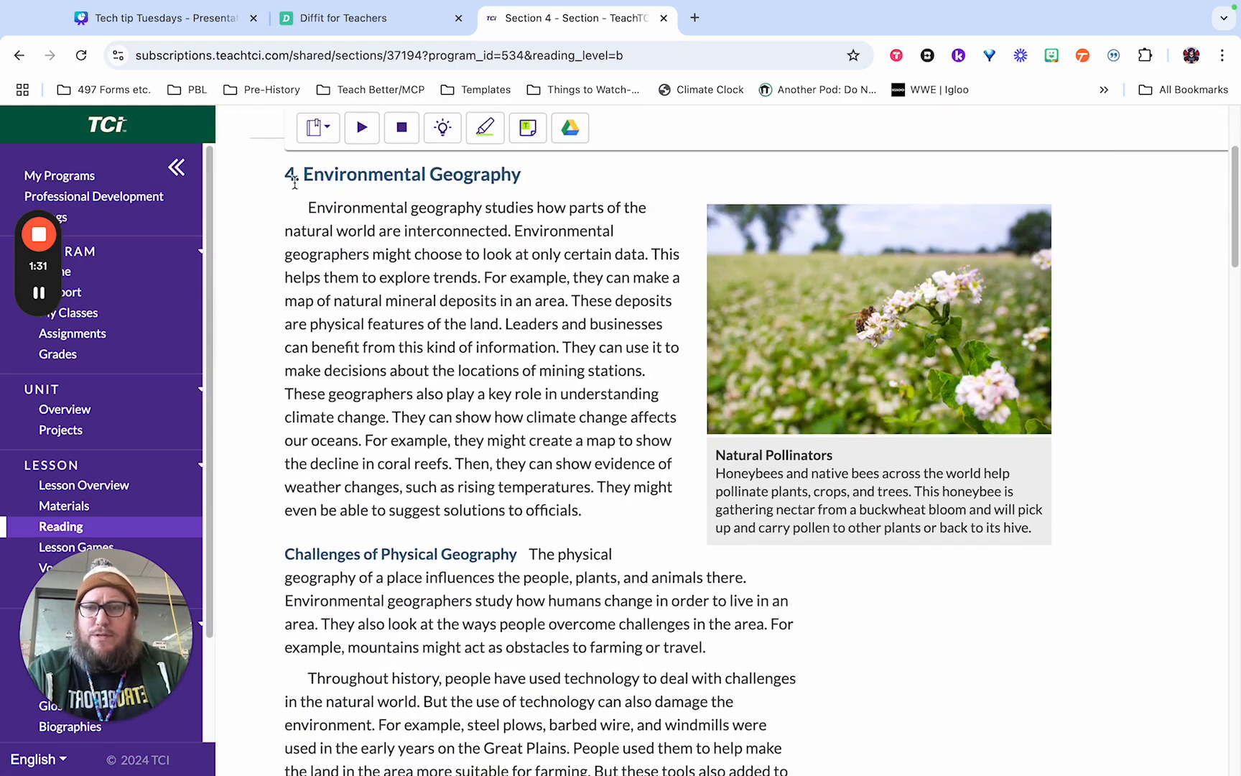
{"action": "left_click_drag", "start_coordinate": [288, 172], "coordinate": [690, 607]}
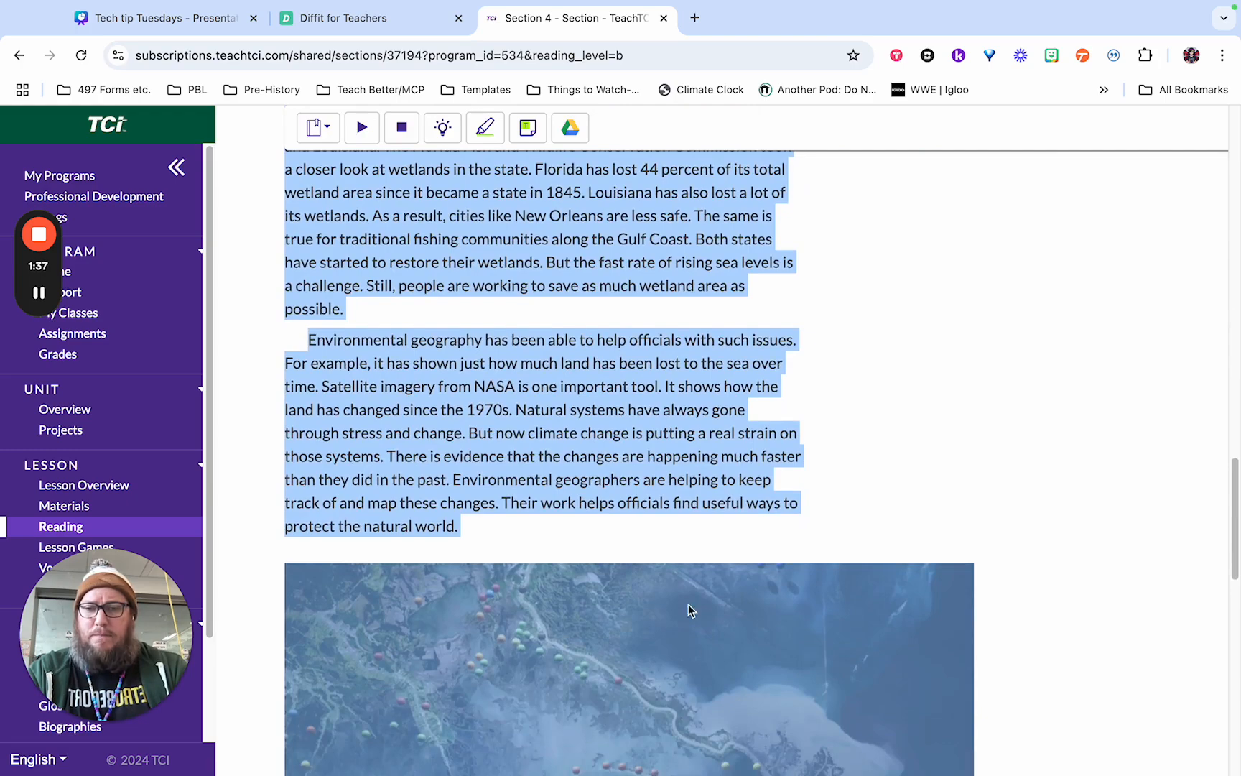
{"action": "scroll", "coordinate": [675, 560], "scroll_direction": "down", "scroll_amount": 10}
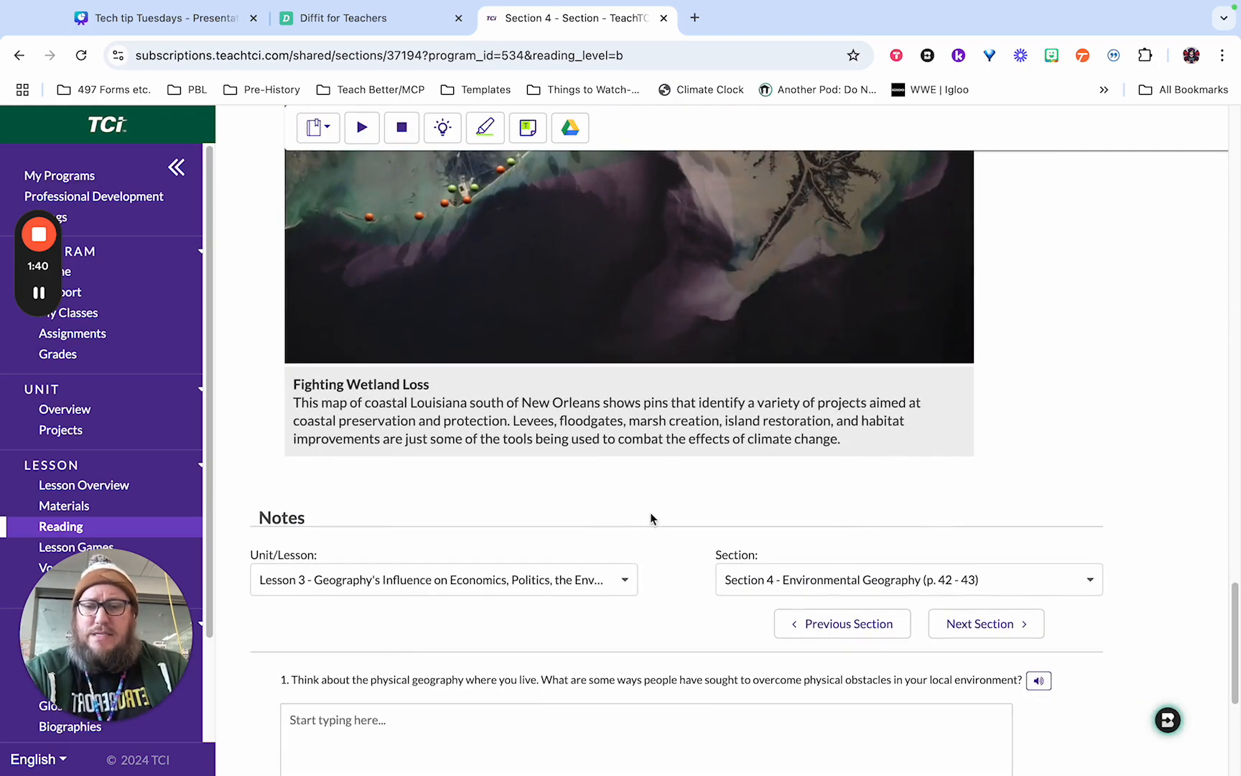
{"action": "scroll", "coordinate": [507, 430], "scroll_direction": "up", "scroll_amount": 4}
{"action": "scroll", "coordinate": [494, 445], "scroll_direction": "up", "scroll_amount": 5}
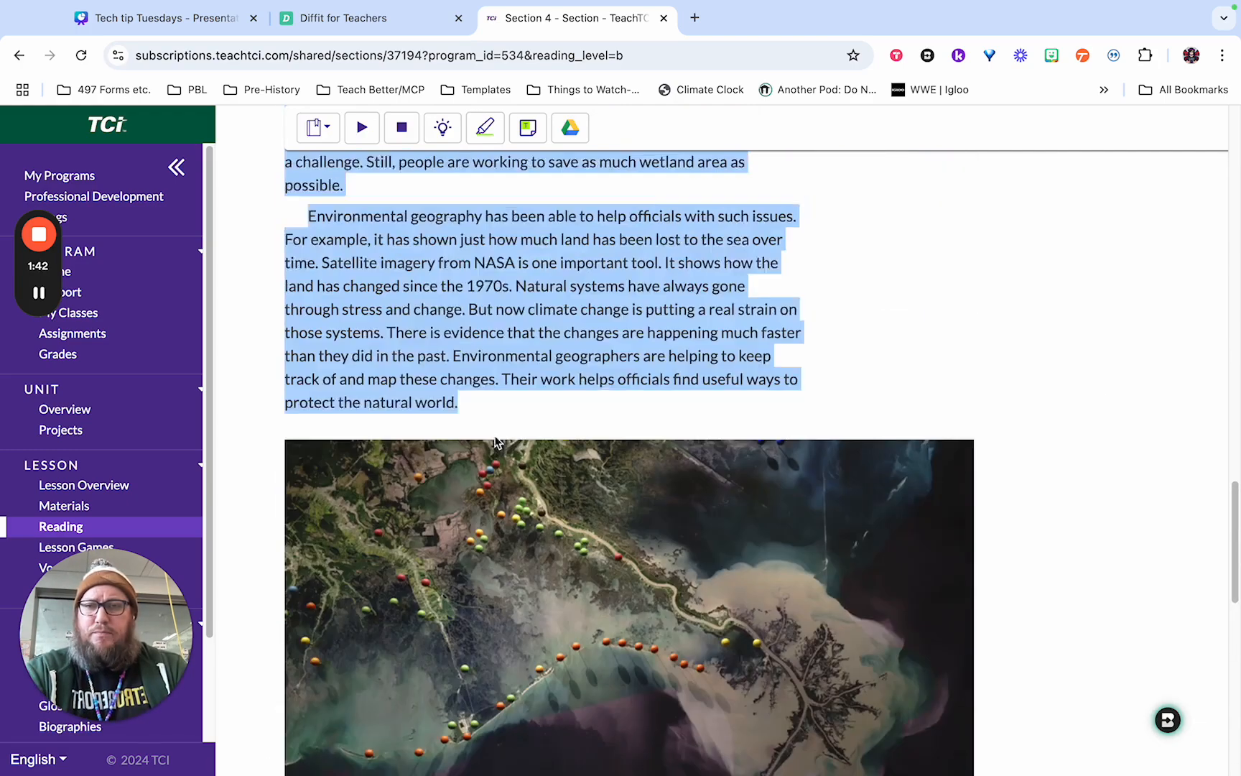
Switch back to Diffit and paste the copied section into the article text box.
{"action": "left_click", "coordinate": [385, 20]}
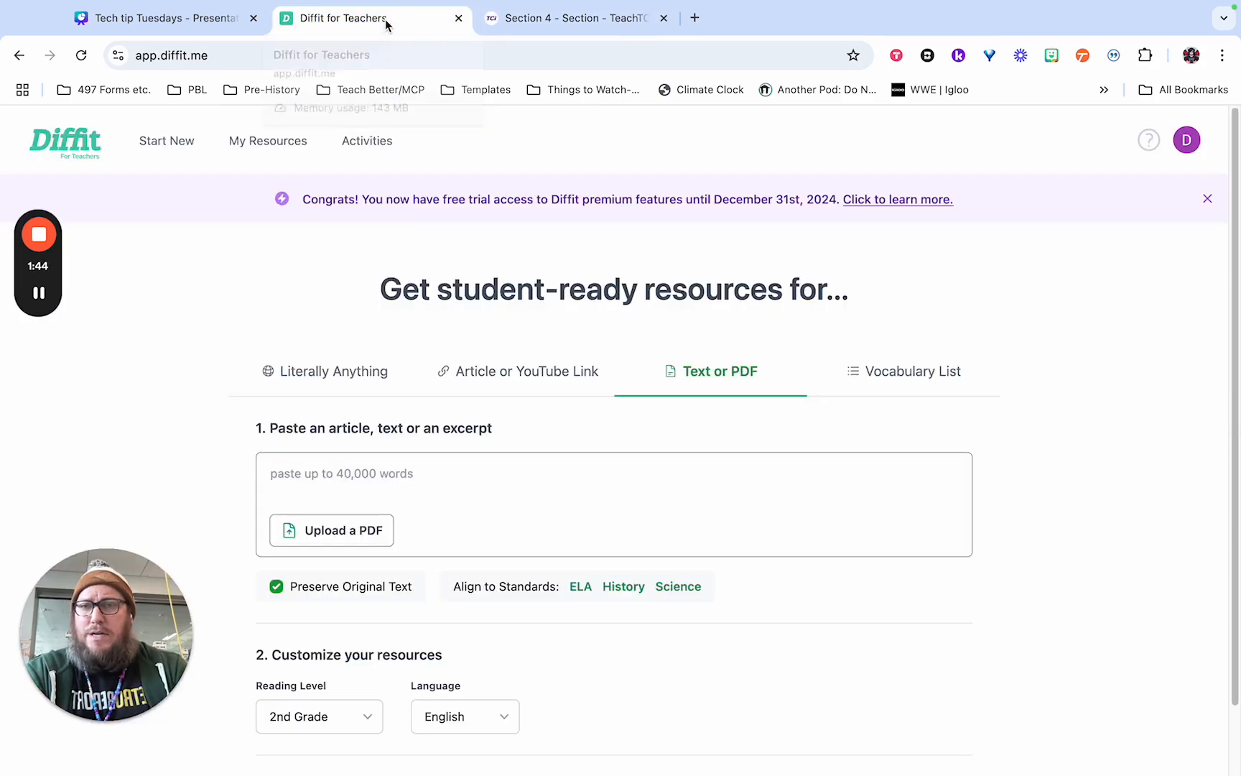
{"action": "left_click", "coordinate": [429, 463]}
{"action": "key", "text": "super+v"}
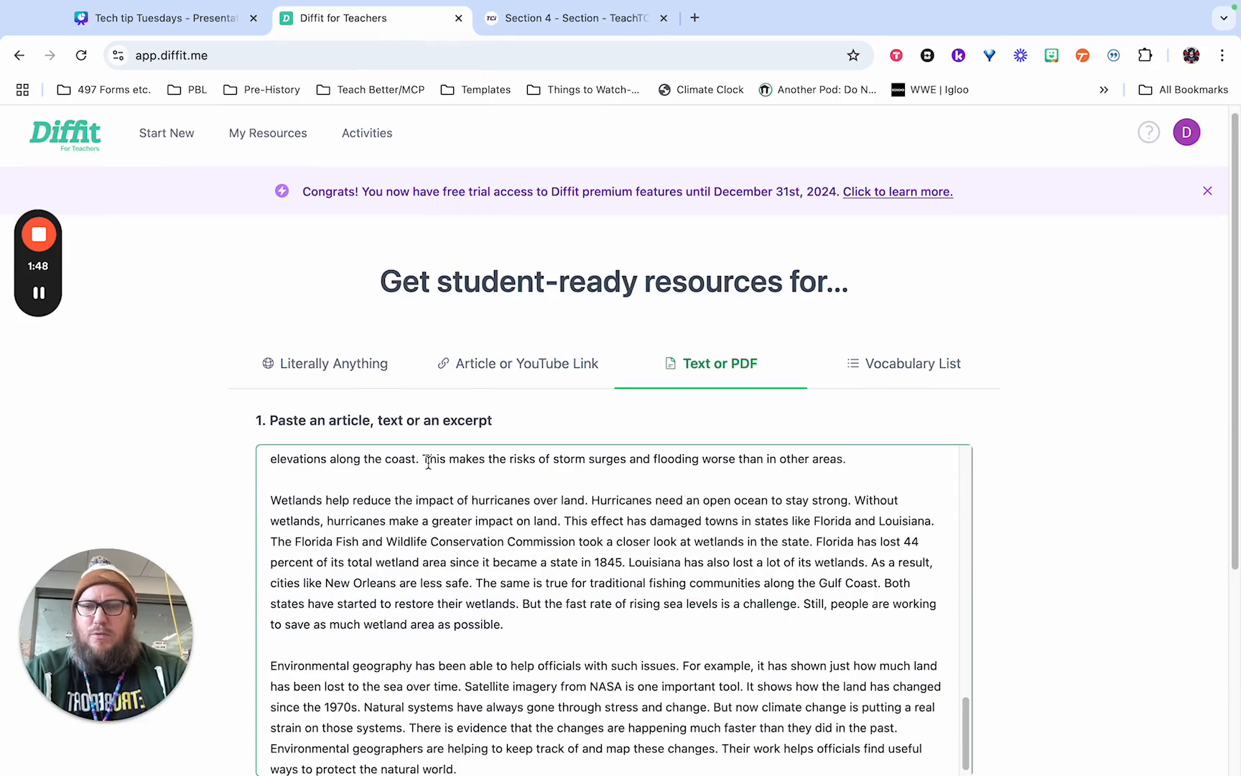
{"action": "scroll", "coordinate": [428, 489], "scroll_direction": "up", "scroll_amount": 20}
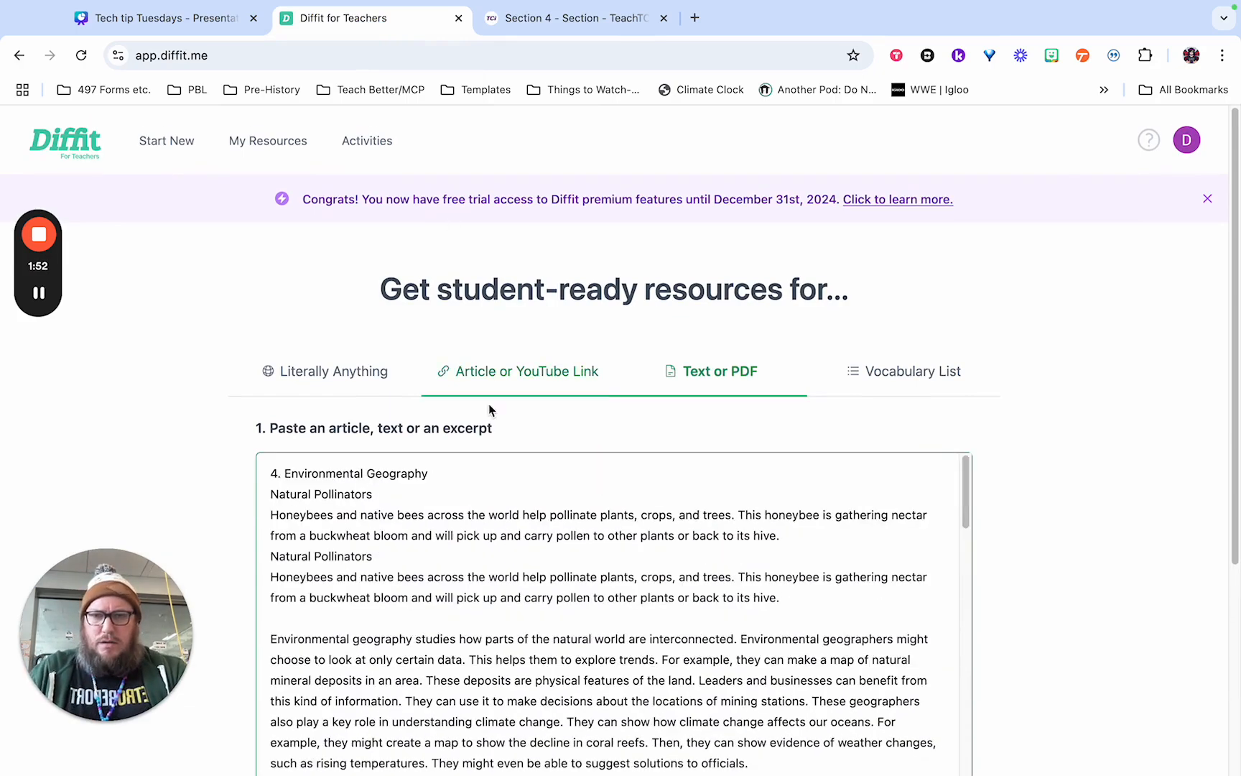
Delete both Natural Pollinators captions from the pasted text, below the Environmental Geography heading.
{"action": "left_click", "coordinate": [542, 26]}
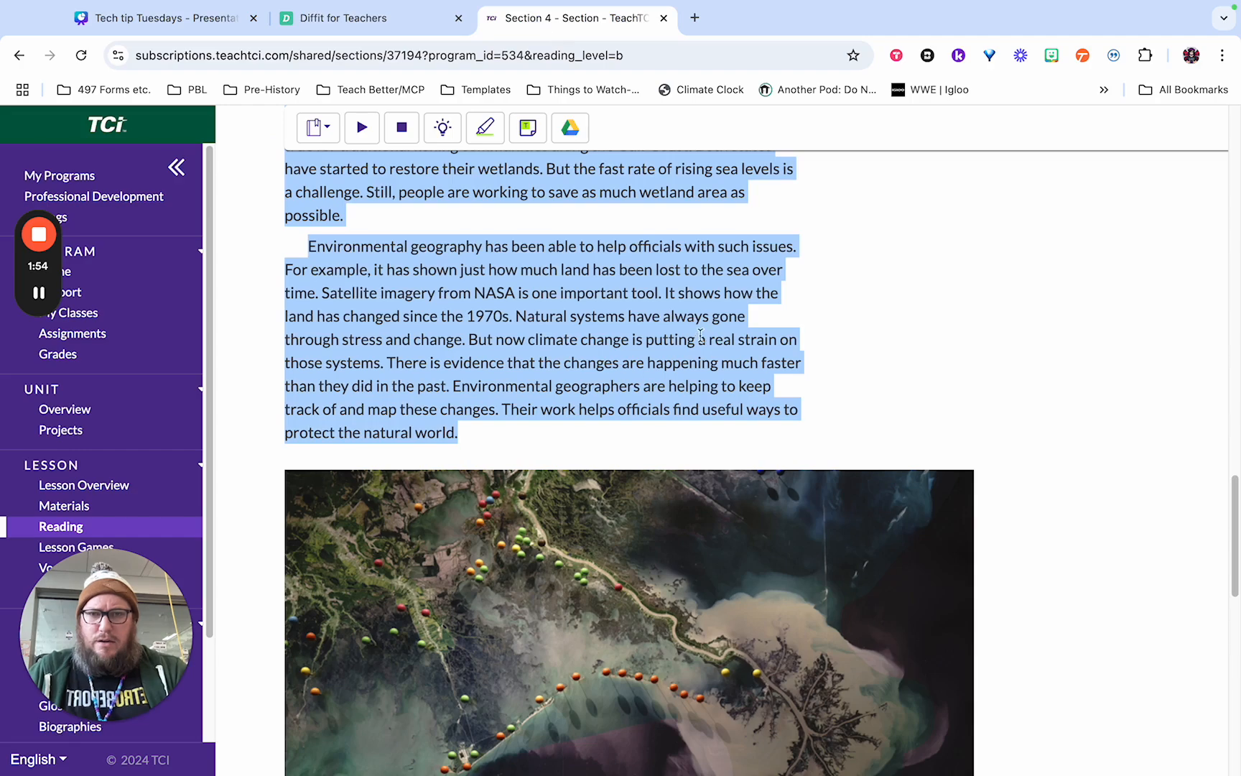
{"action": "scroll", "coordinate": [701, 336], "scroll_direction": "up", "scroll_amount": 15}
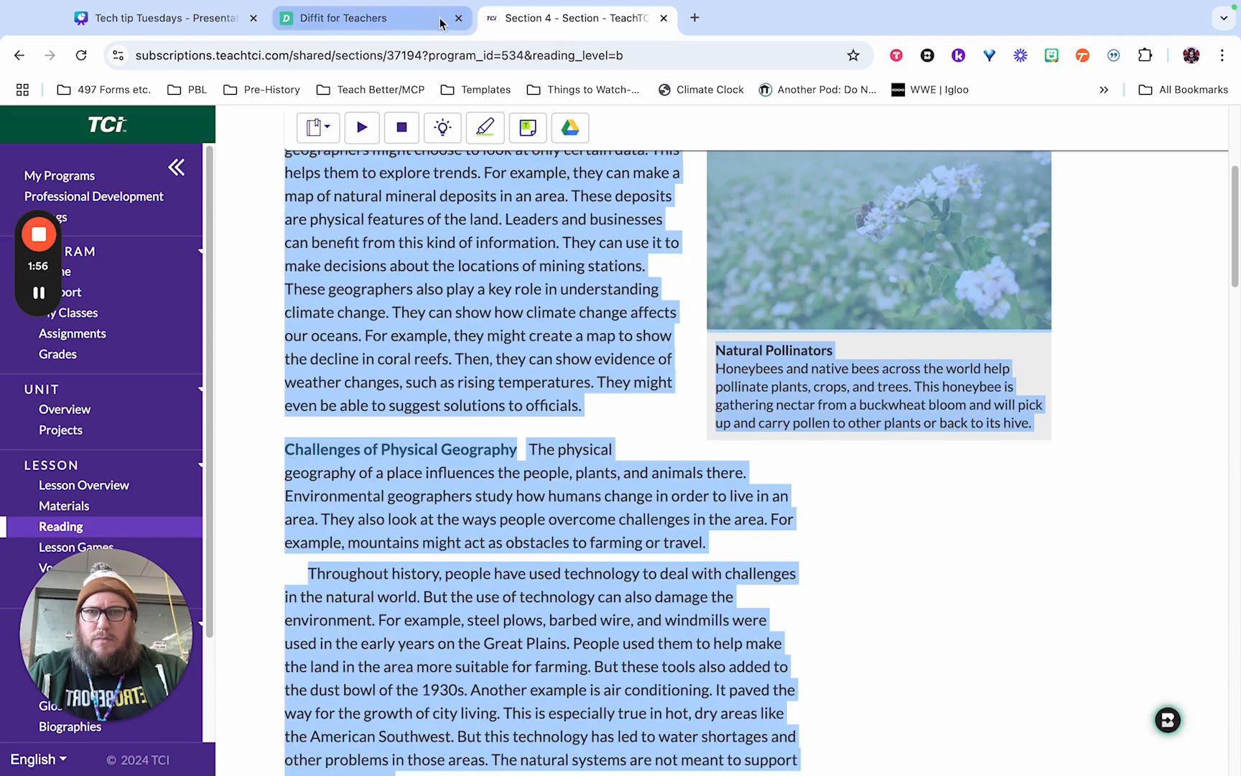
{"action": "left_click", "coordinate": [439, 25]}
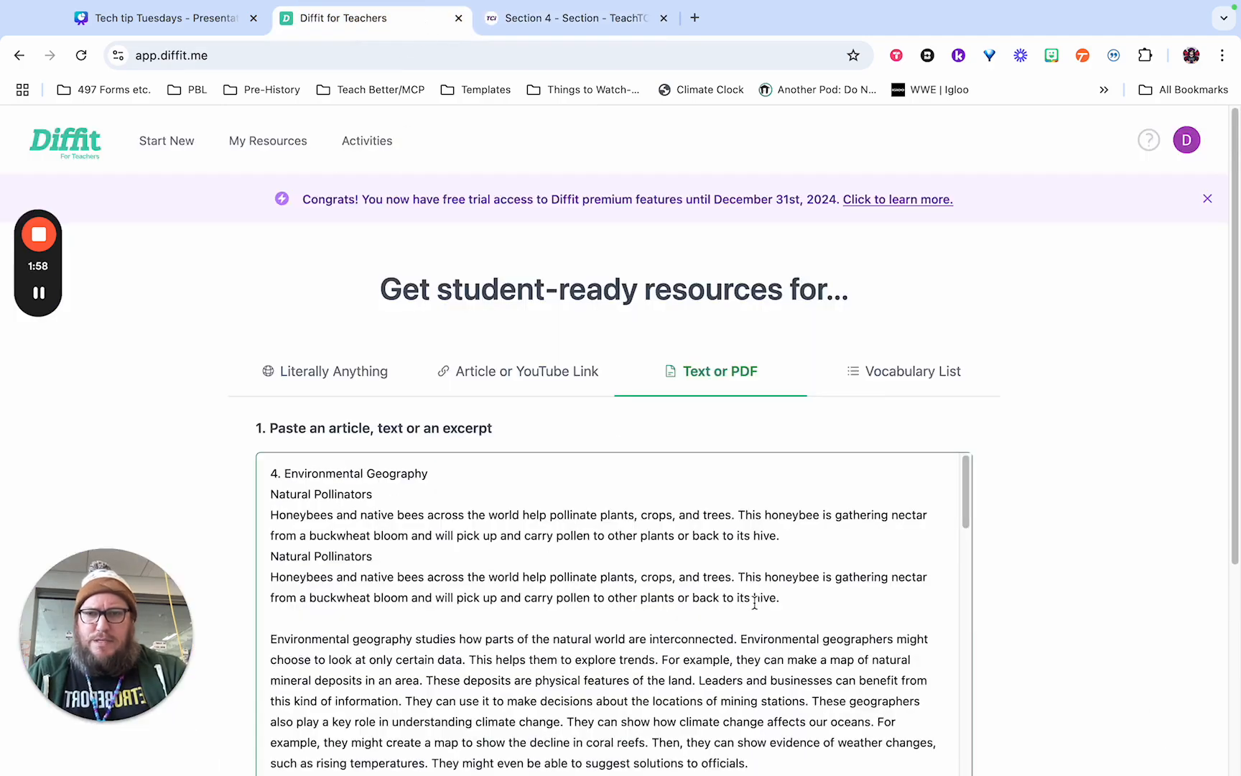
{"action": "left_click_drag", "start_coordinate": [795, 598], "coordinate": [273, 501]}
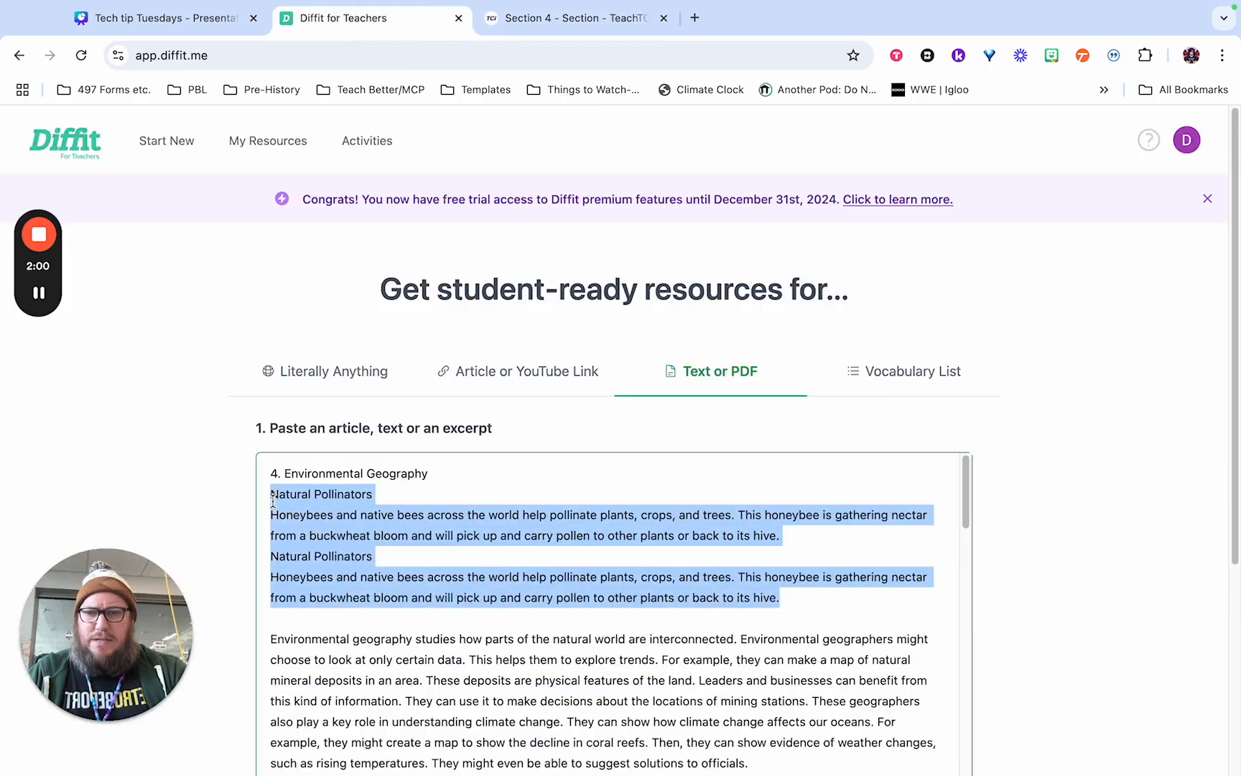
{"action": "key", "text": "BackSpace"}
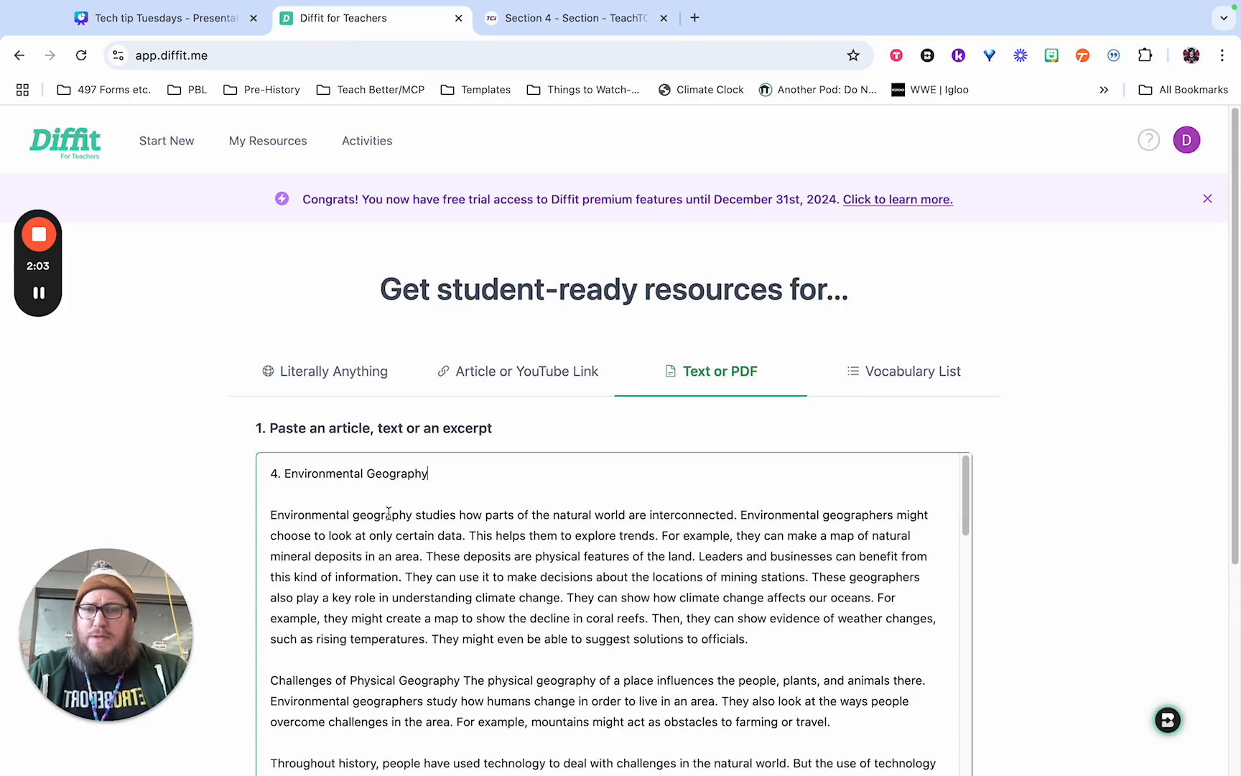
Set the reading level of the resources to 5th Grade.
{"action": "scroll", "coordinate": [1030, 343], "scroll_direction": "down", "scroll_amount": 3}
{"action": "scroll", "coordinate": [1034, 341], "scroll_direction": "down", "scroll_amount": 2}
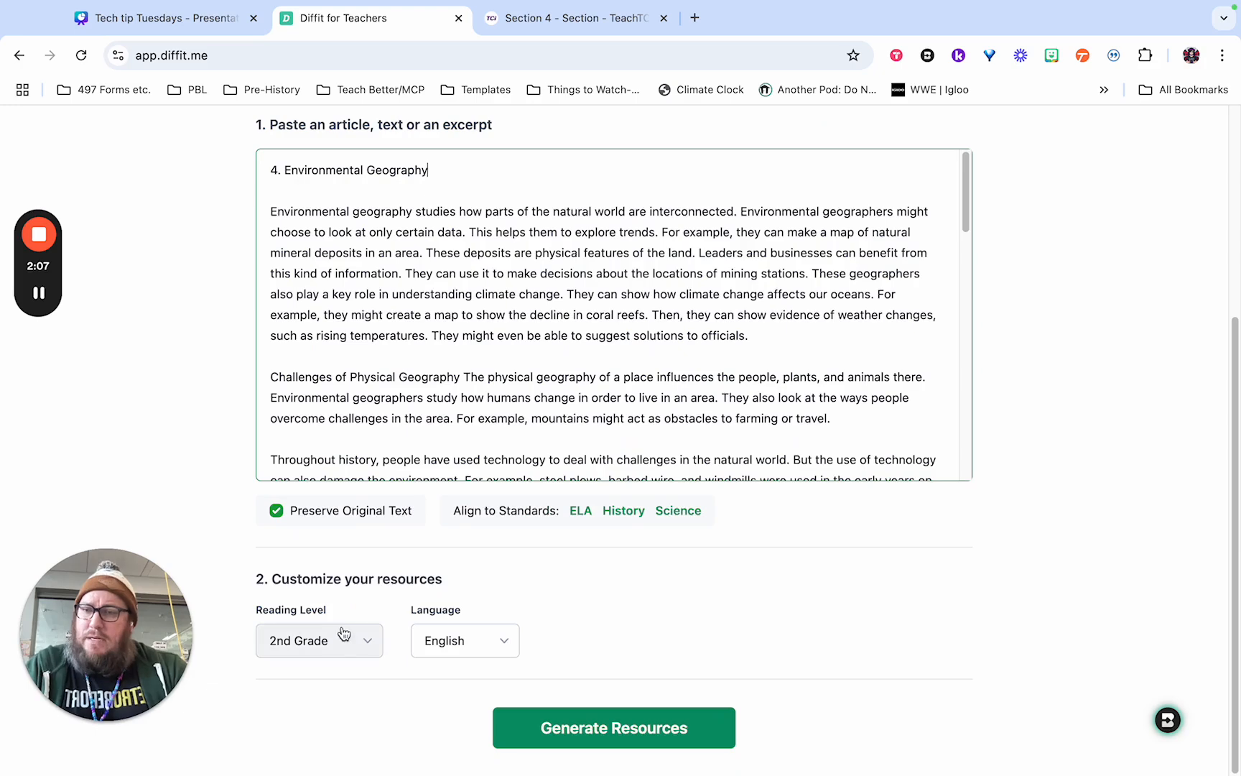
{"action": "left_click", "coordinate": [336, 641]}
{"action": "scroll", "coordinate": [761, 553], "scroll_direction": "down", "scroll_amount": 1}
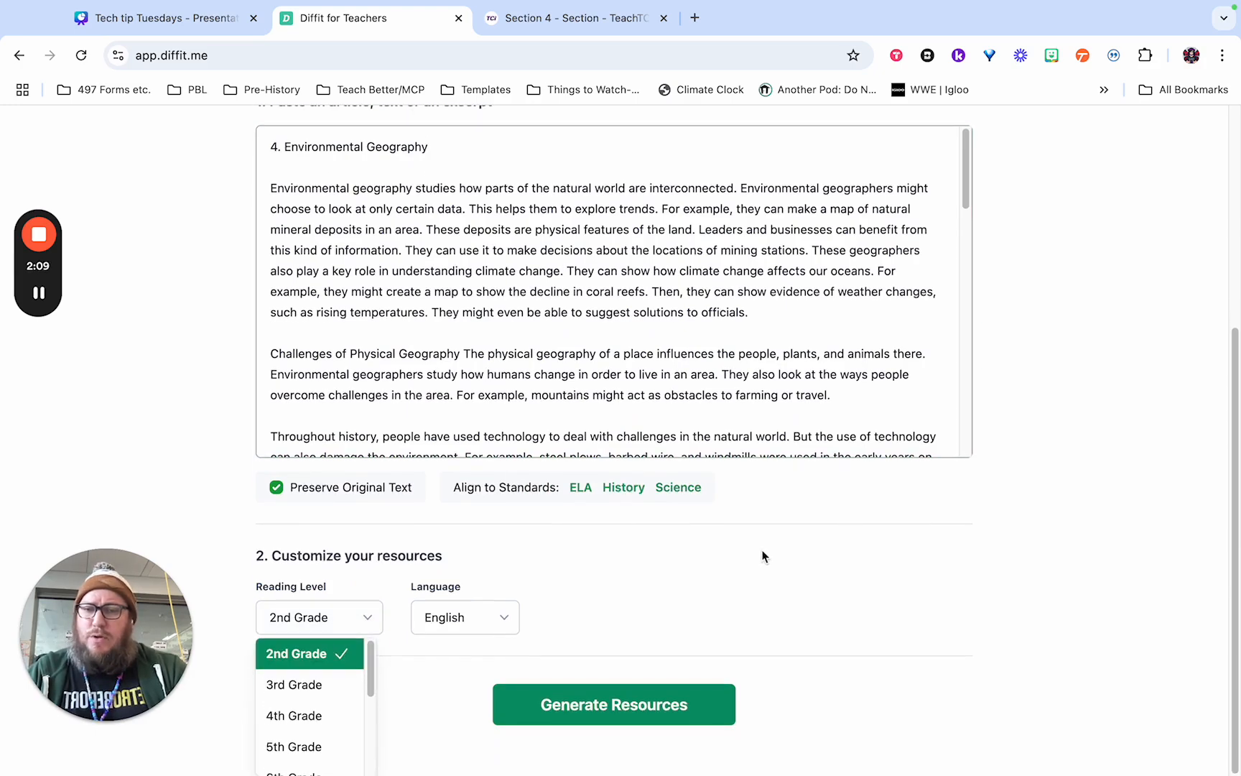
{"action": "scroll", "coordinate": [307, 690], "scroll_direction": "down", "scroll_amount": 3}
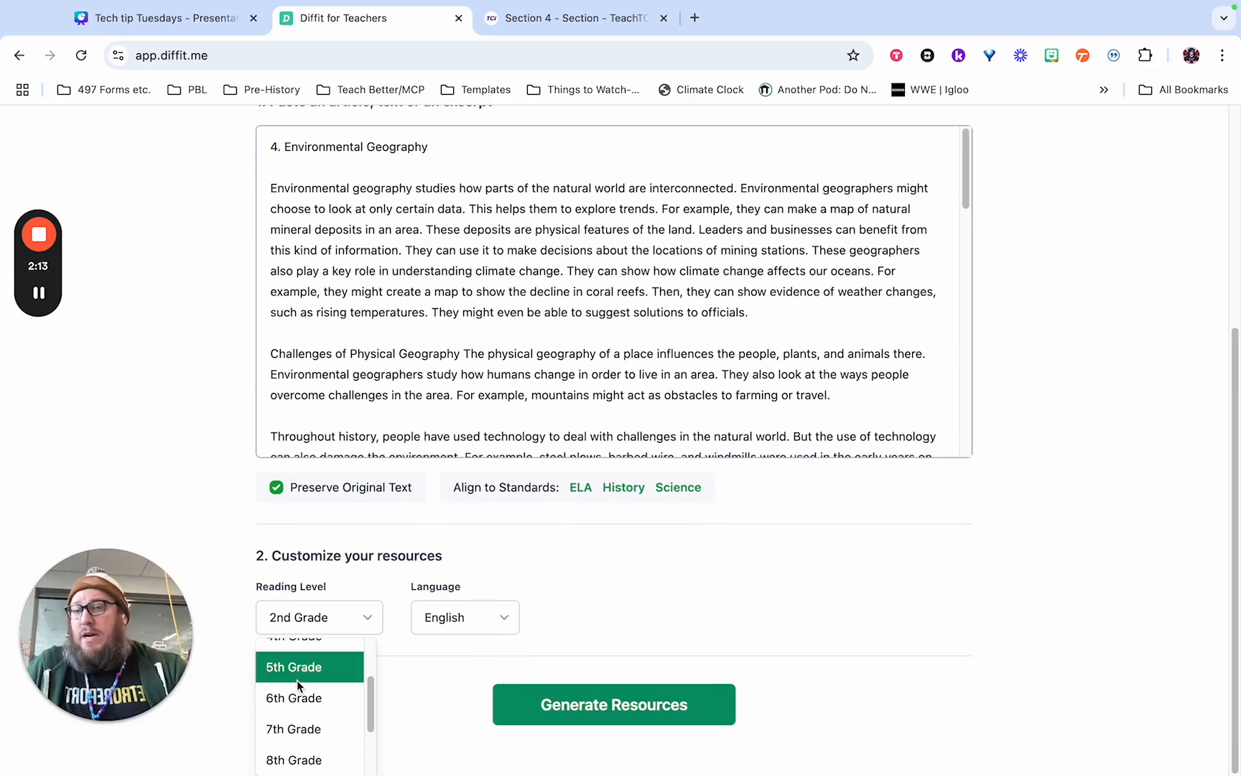
{"action": "left_click", "coordinate": [297, 679]}
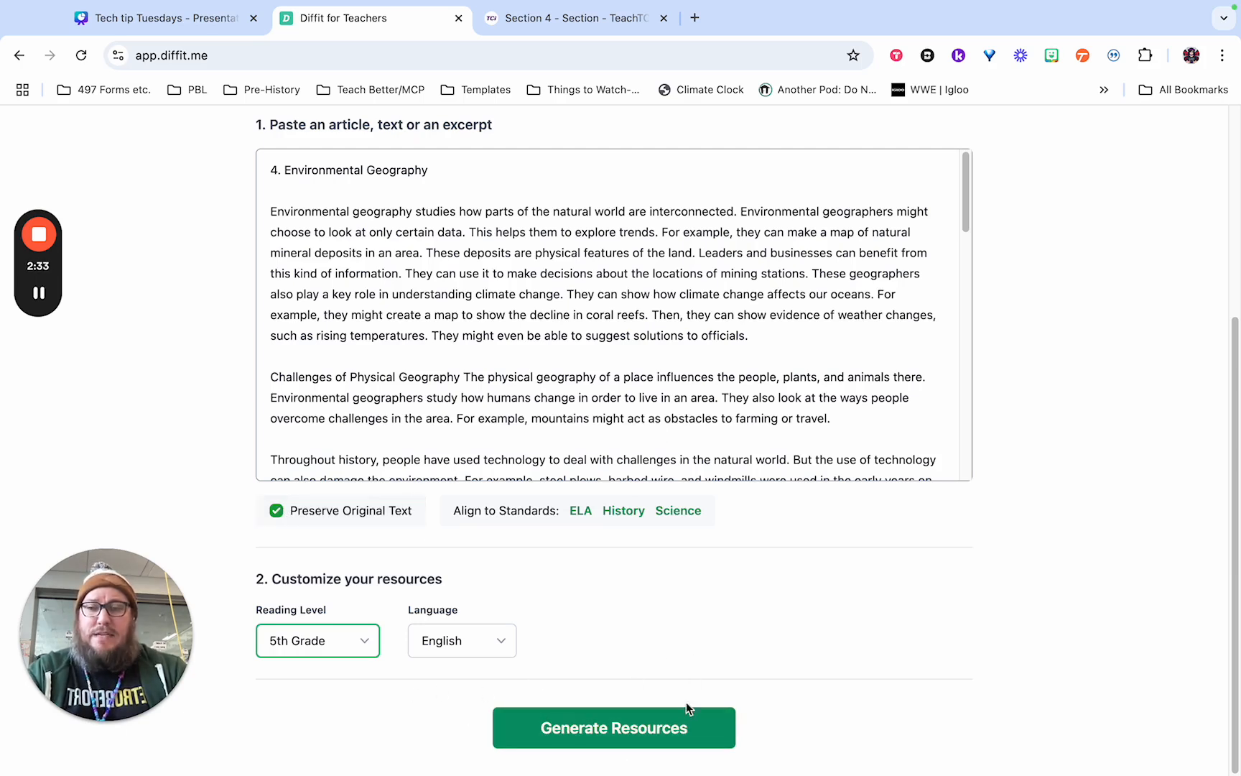
Turn off Preserve Original Text and generate the resources from the pasted section.
{"action": "left_click", "coordinate": [277, 511]}
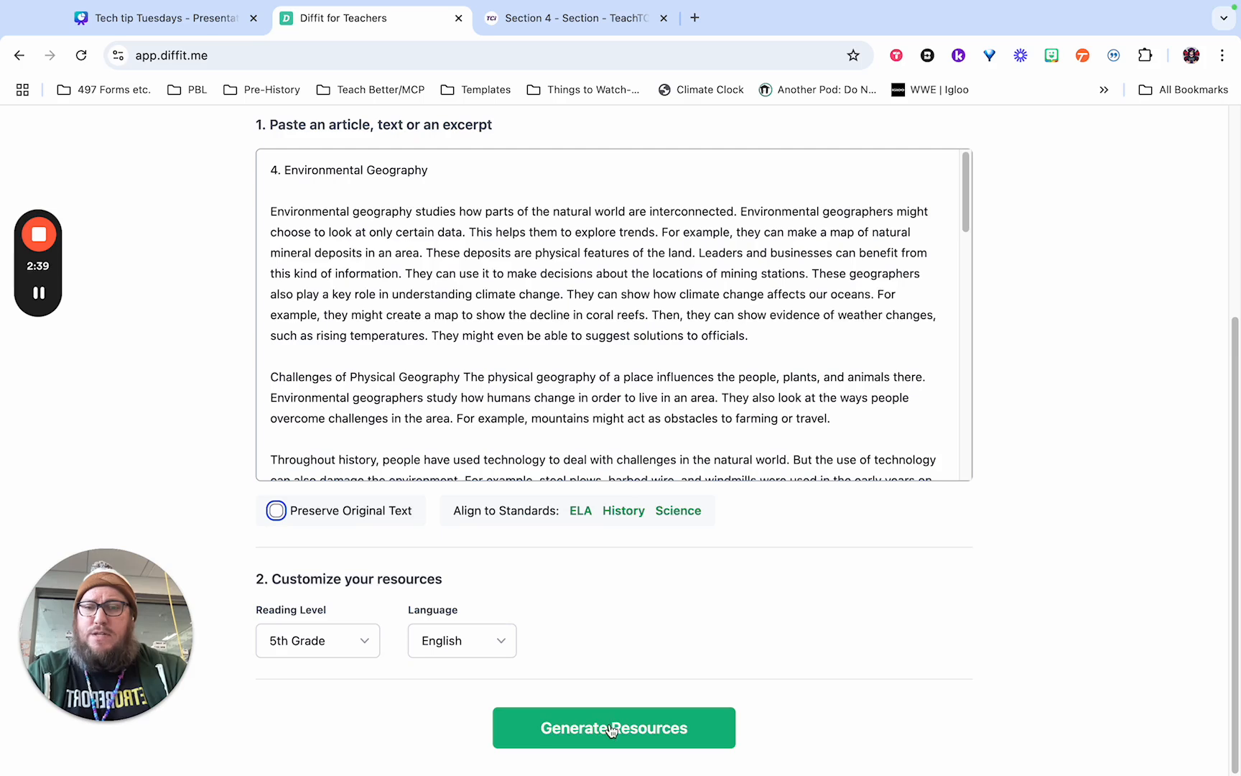
{"action": "left_click", "coordinate": [558, 728]}
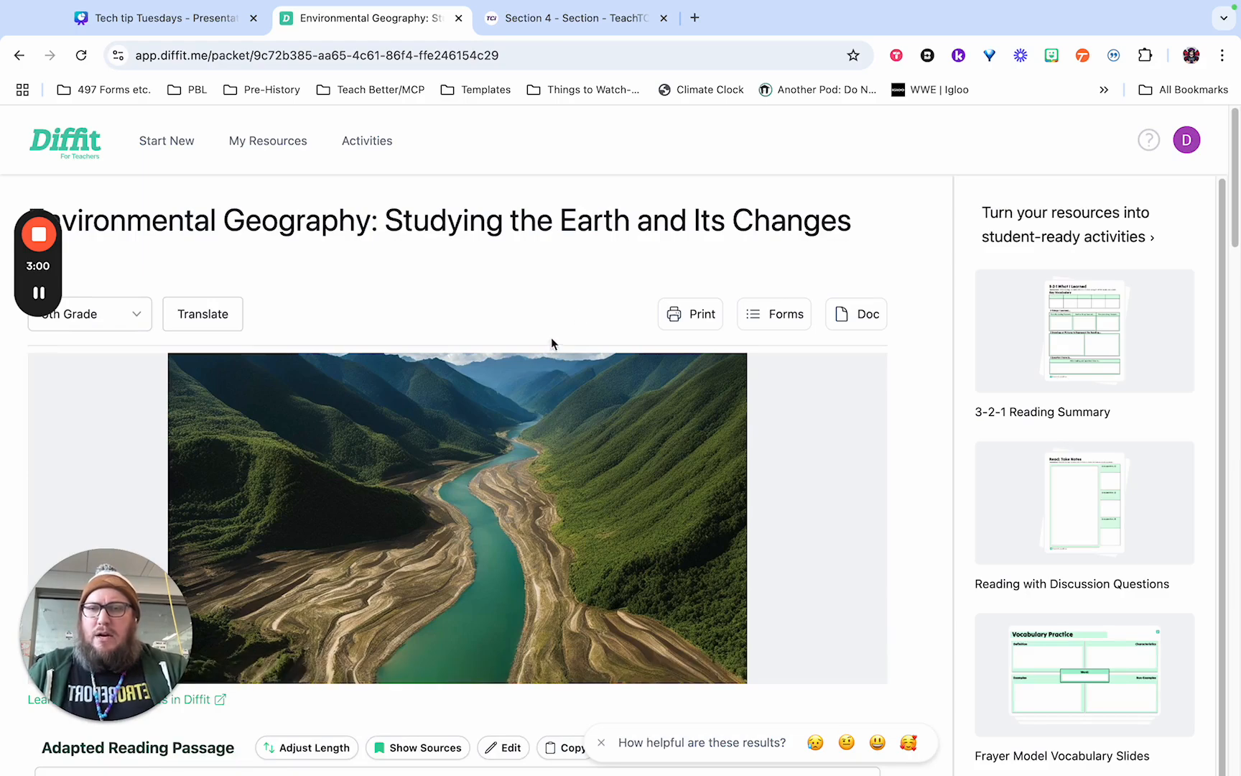
Expand the adapted reading passage to its full text and review it along with the summary and key vocabulary words.
{"action": "scroll", "coordinate": [666, 258], "scroll_direction": "down", "scroll_amount": 5}
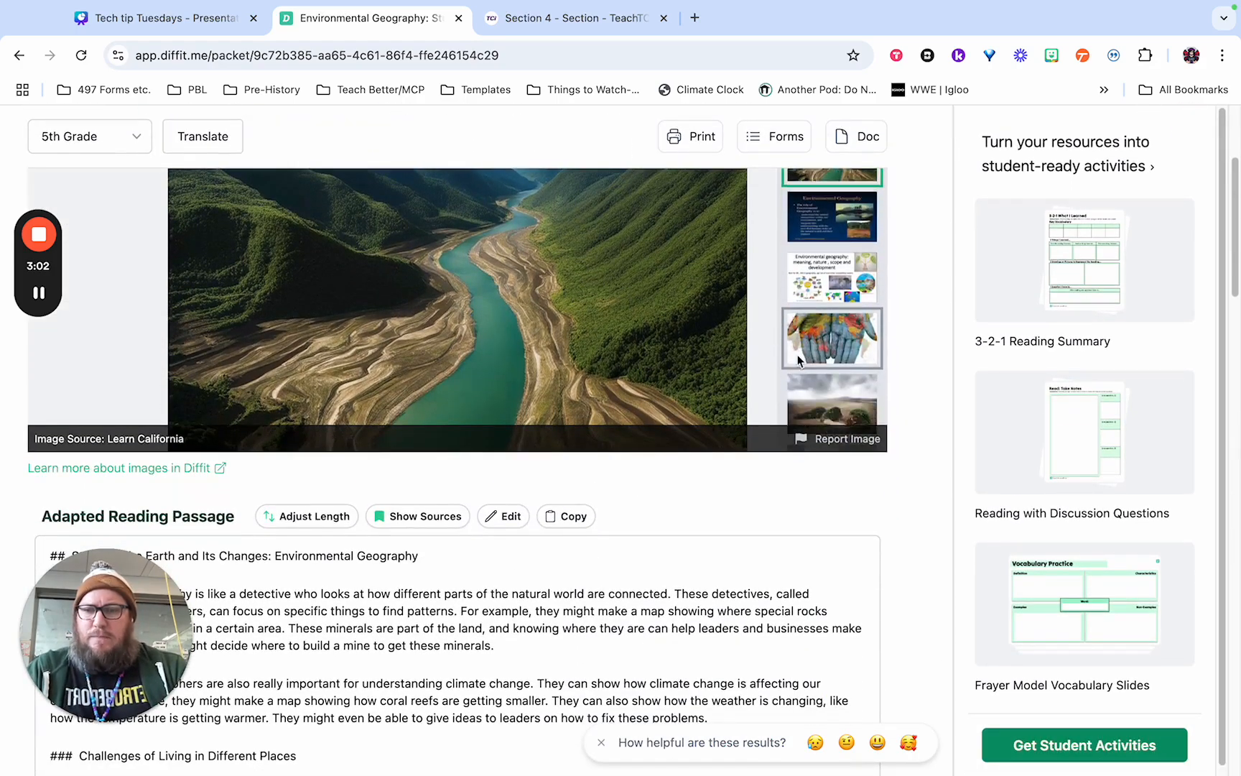
{"action": "scroll", "coordinate": [850, 512], "scroll_direction": "down", "scroll_amount": 2}
{"action": "scroll", "coordinate": [888, 511], "scroll_direction": "up", "scroll_amount": 2}
{"action": "scroll", "coordinate": [892, 508], "scroll_direction": "down", "scroll_amount": 4}
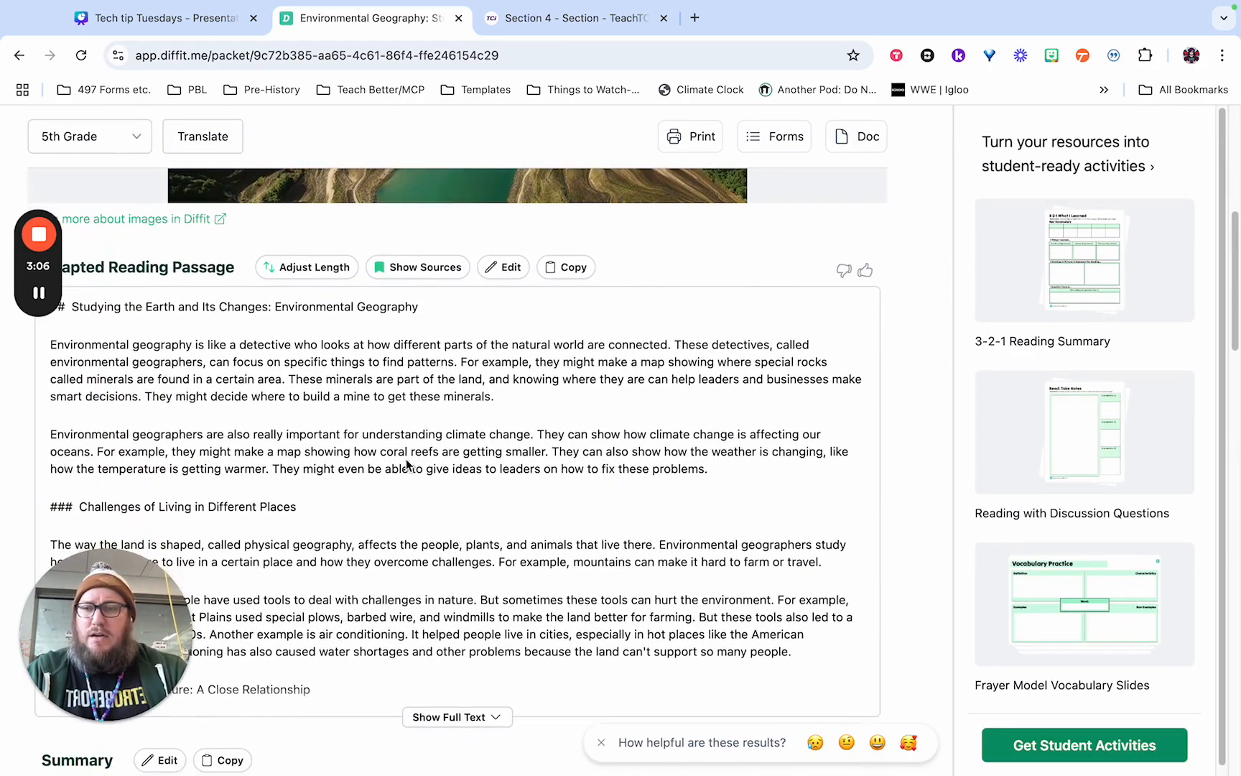
{"action": "scroll", "coordinate": [245, 424], "scroll_direction": "down", "scroll_amount": 5}
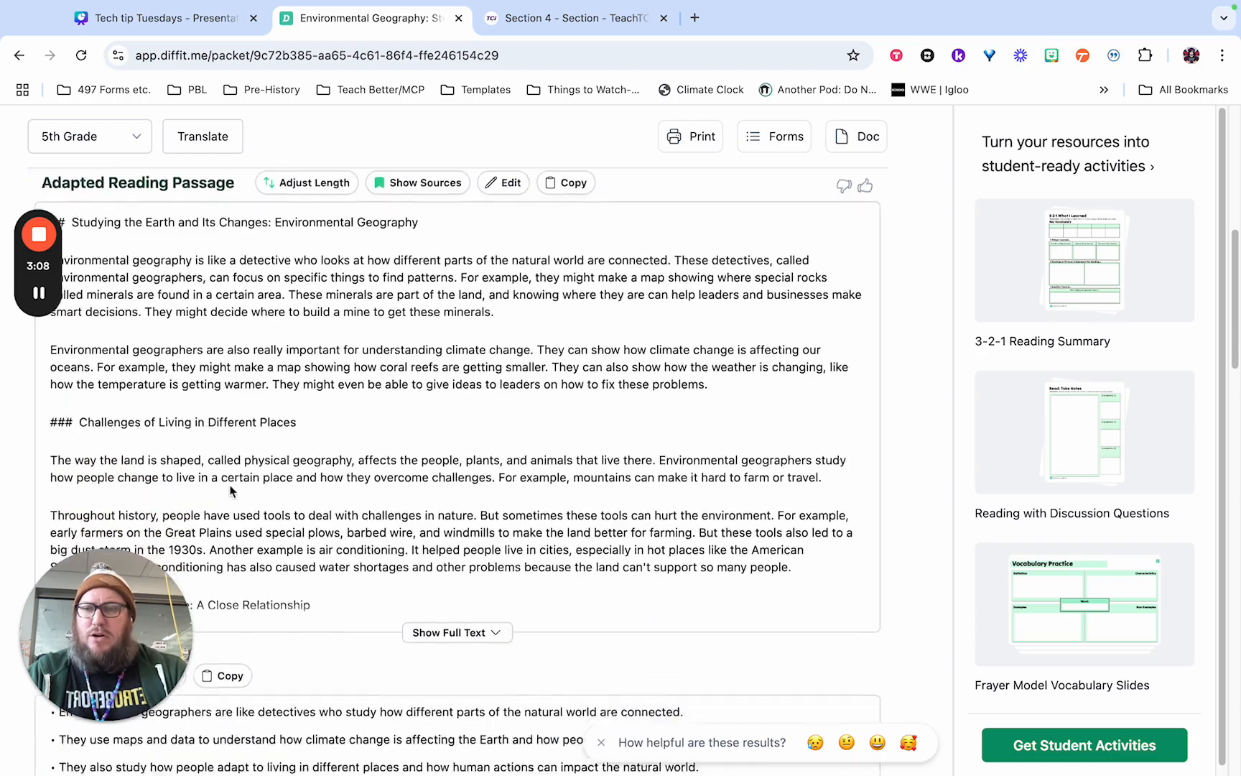
{"action": "scroll", "coordinate": [242, 421], "scroll_direction": "down", "scroll_amount": 2}
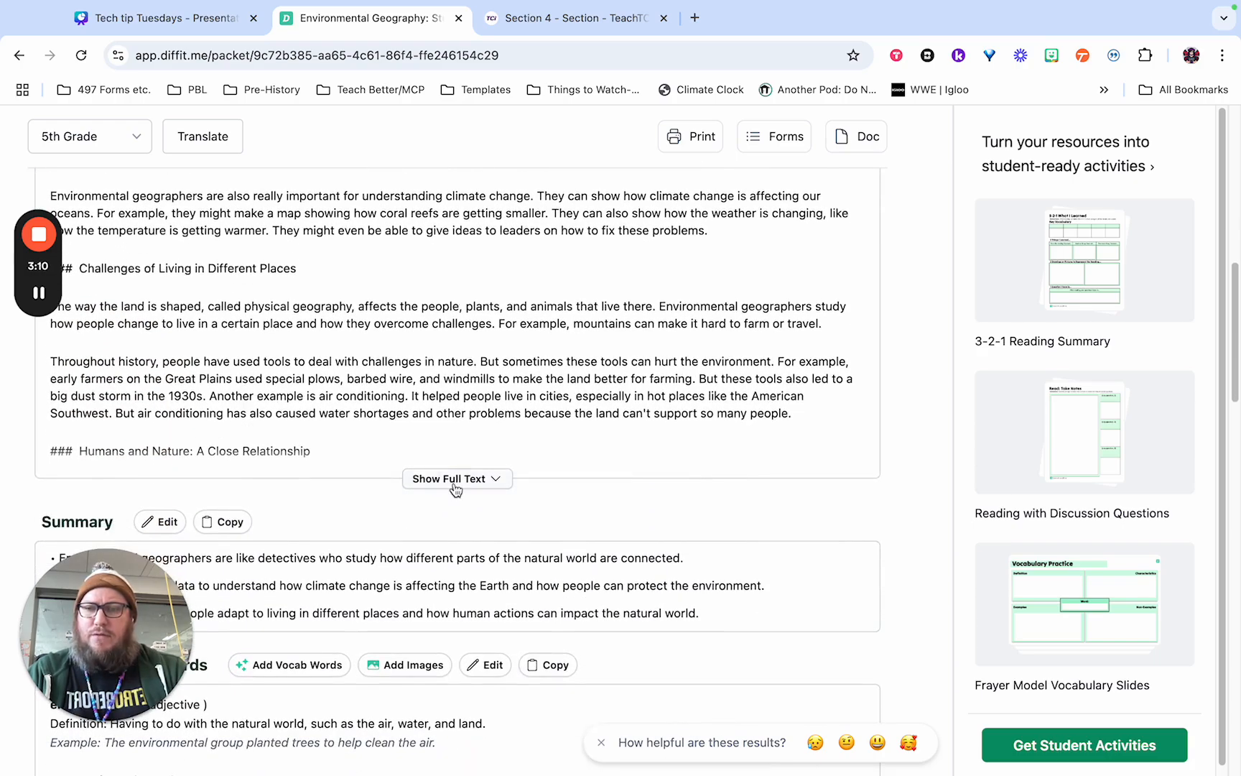
{"action": "left_click", "coordinate": [455, 479]}
{"action": "scroll", "coordinate": [419, 441], "scroll_direction": "down", "scroll_amount": 7}
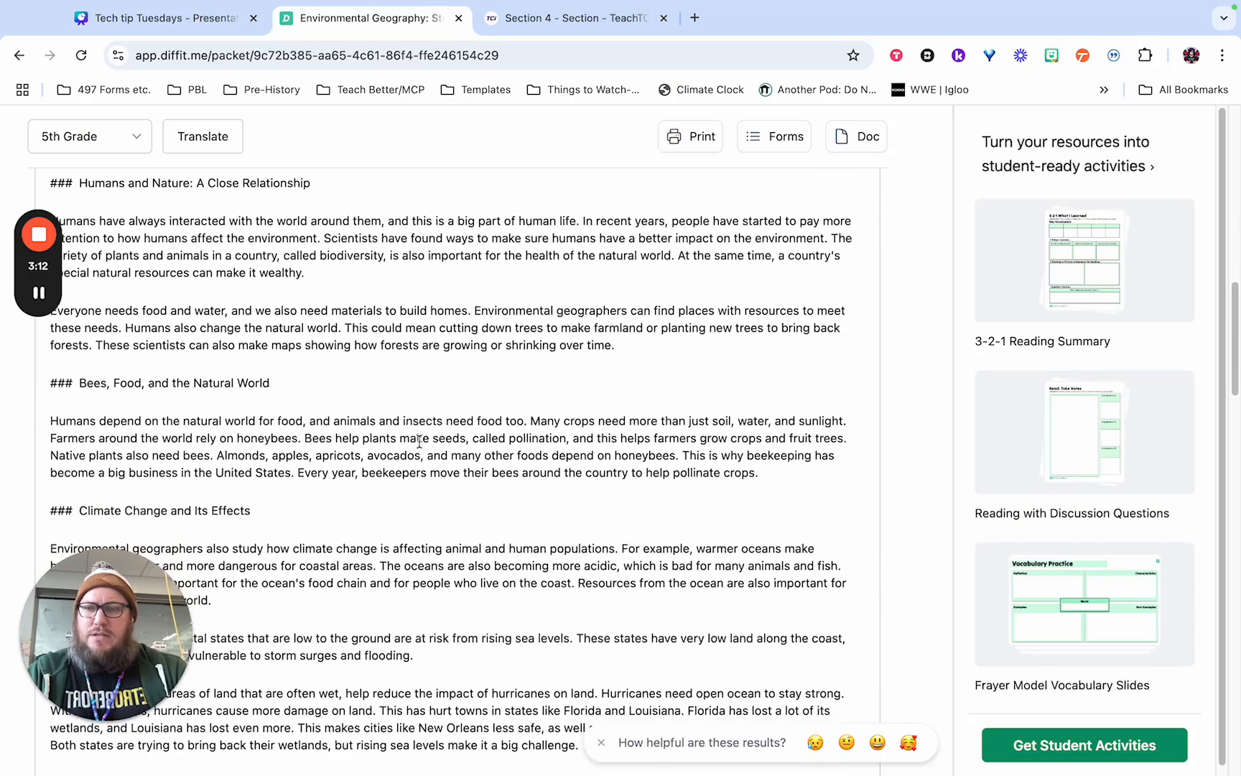
{"action": "scroll", "coordinate": [419, 441], "scroll_direction": "down", "scroll_amount": 2}
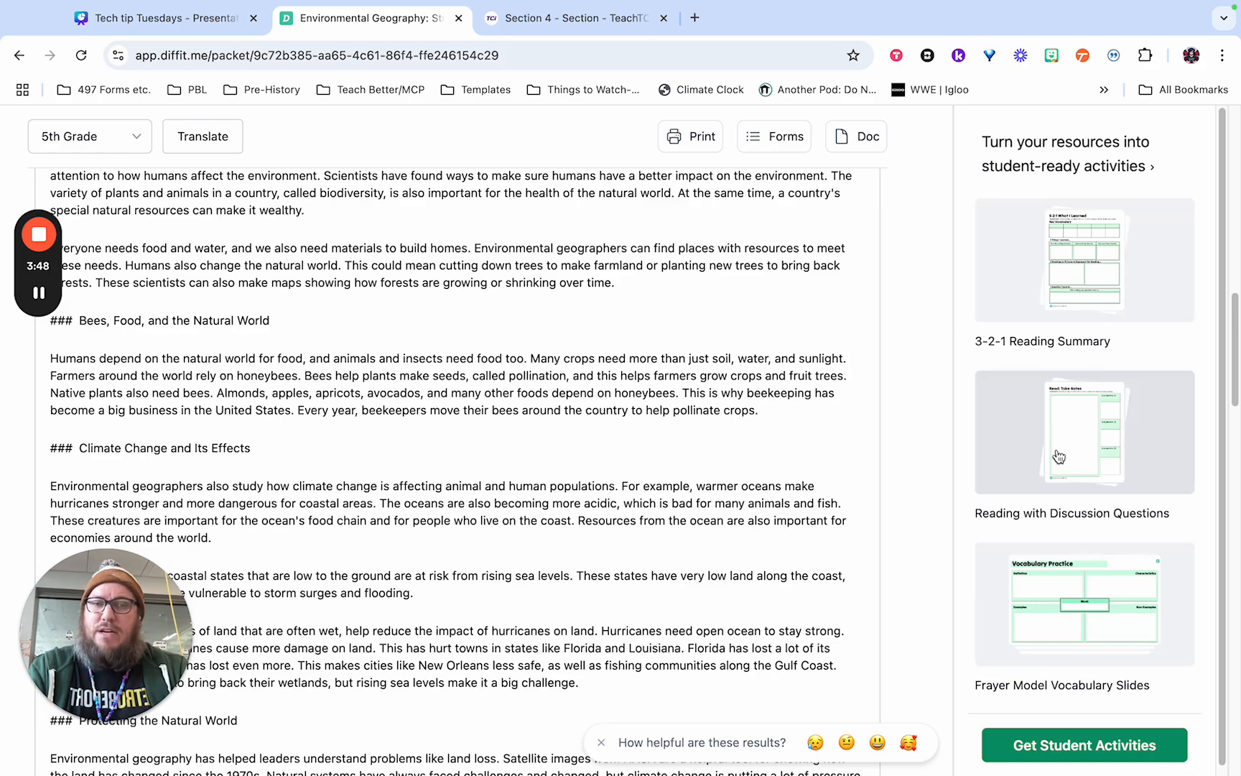
{"action": "scroll", "coordinate": [1054, 492], "scroll_direction": "down", "scroll_amount": 2}
{"action": "scroll", "coordinate": [1053, 492], "scroll_direction": "down", "scroll_amount": 5}
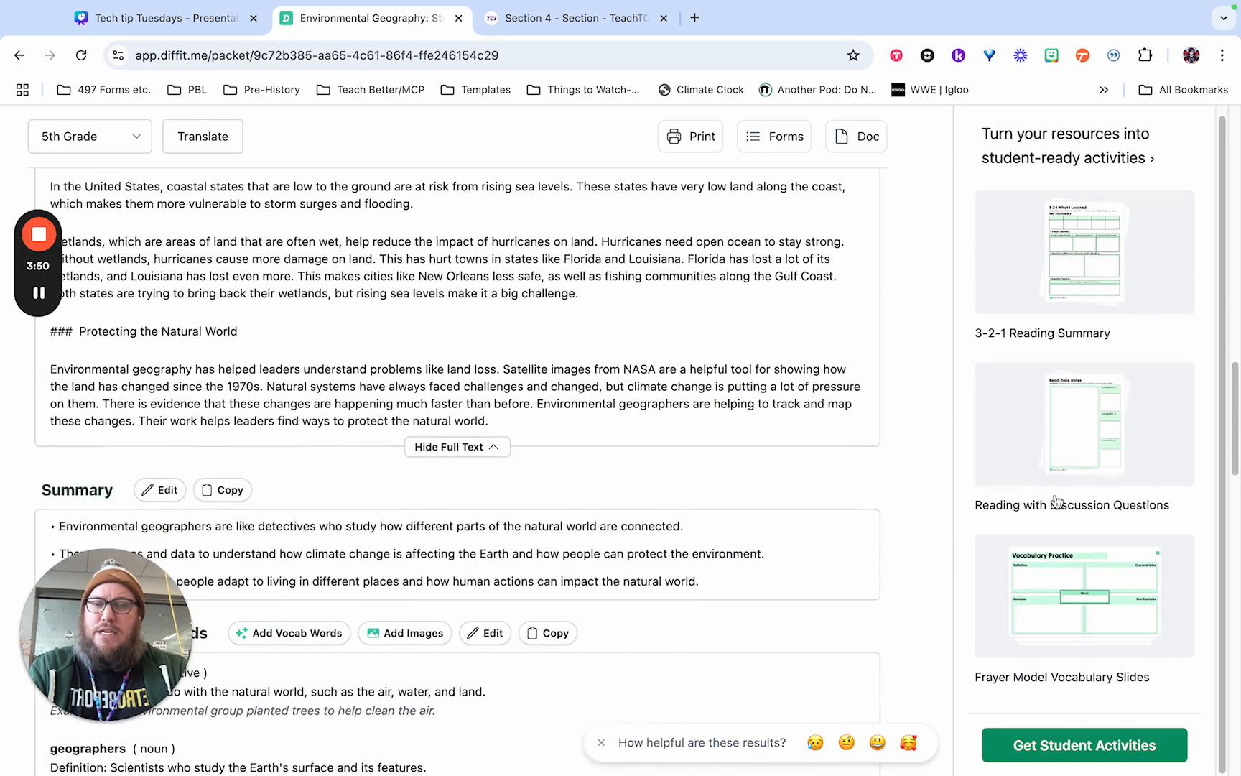
{"action": "scroll", "coordinate": [822, 481], "scroll_direction": "down", "scroll_amount": 2}
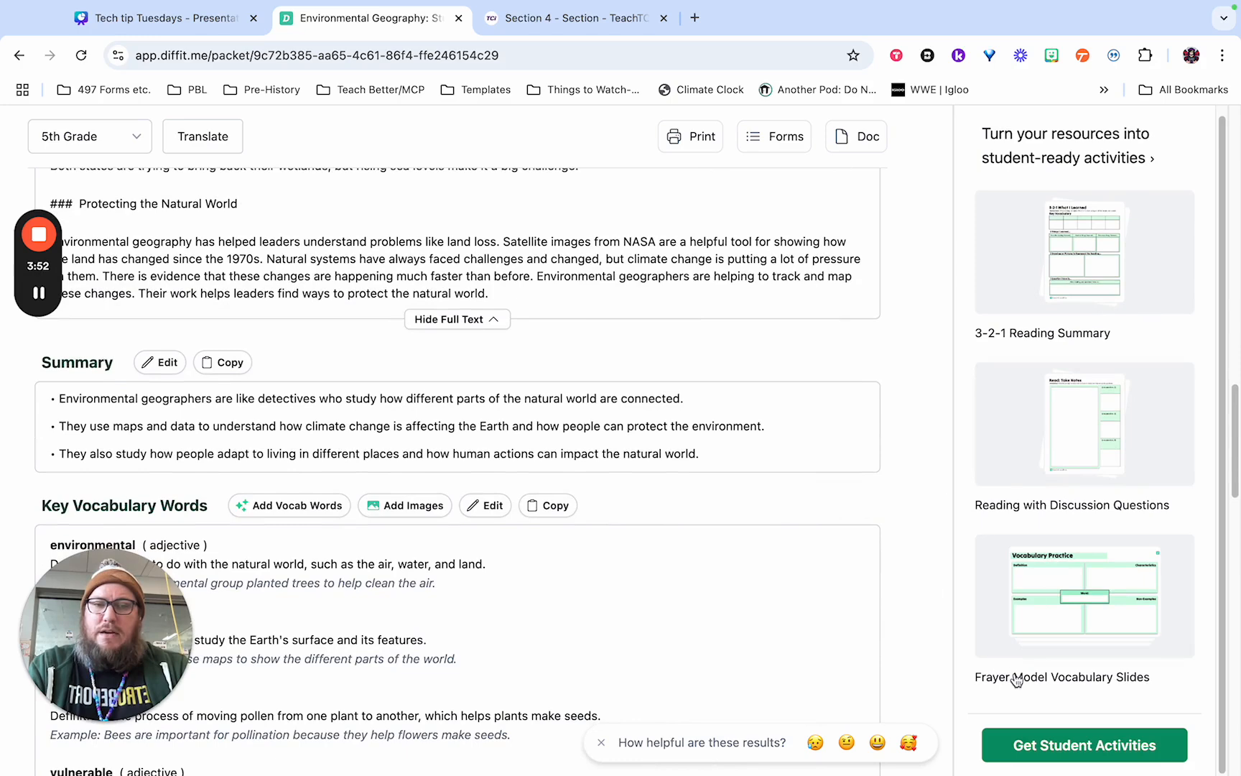
Open the student activities for this resource and browse the templates in the Reading Strategies category.
{"action": "left_click", "coordinate": [1039, 747]}
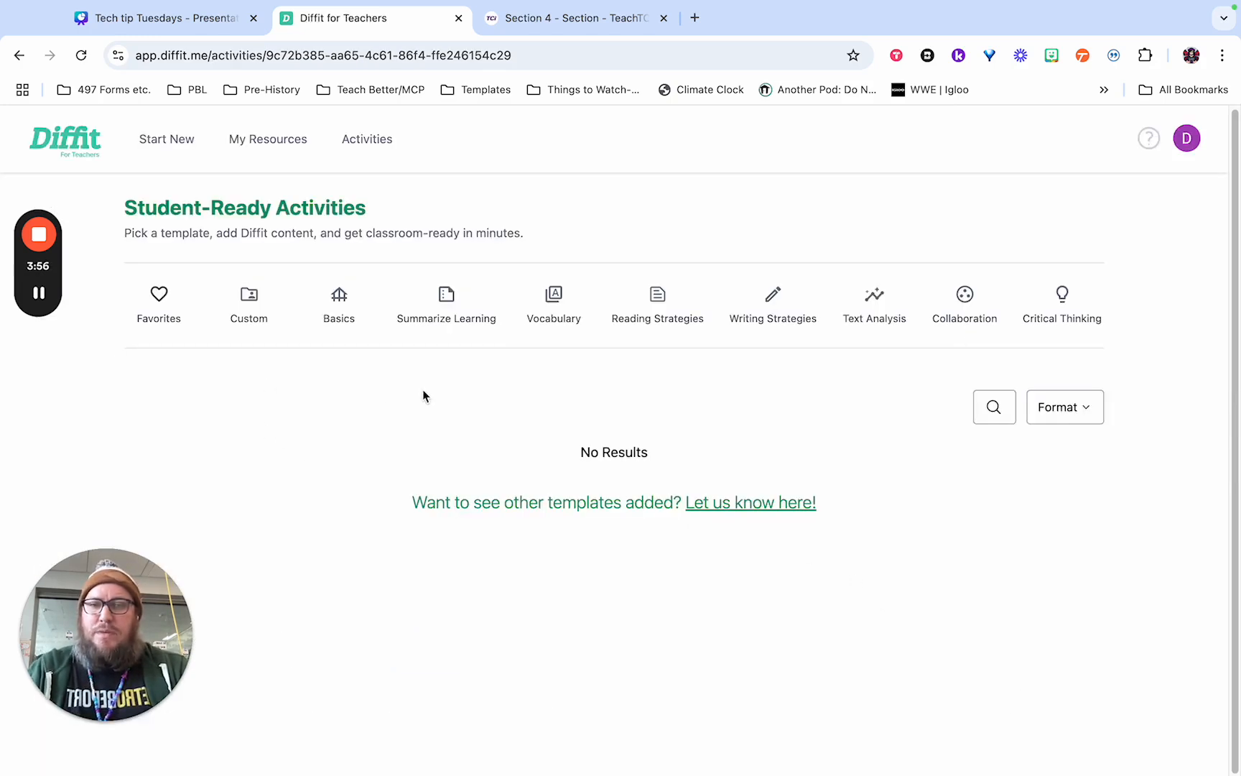
{"action": "scroll", "coordinate": [874, 457], "scroll_direction": "down", "scroll_amount": 1}
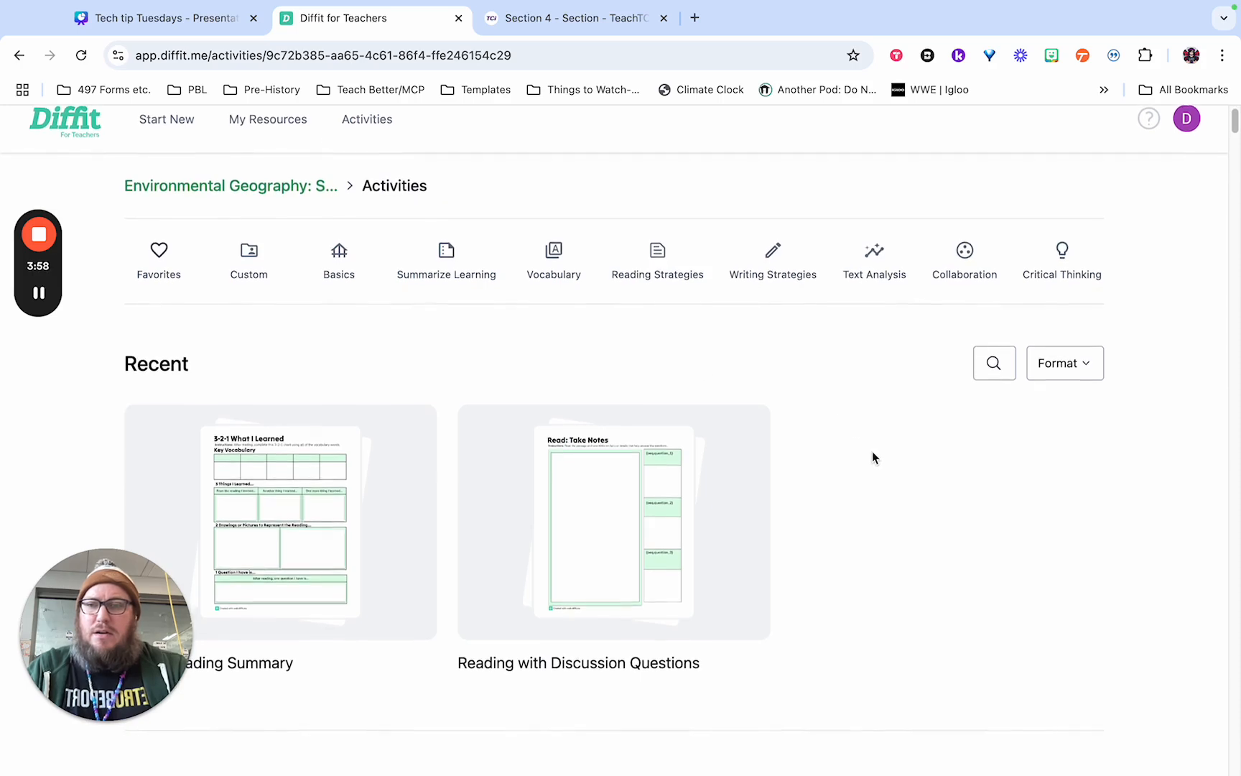
{"action": "left_click", "coordinate": [658, 253]}
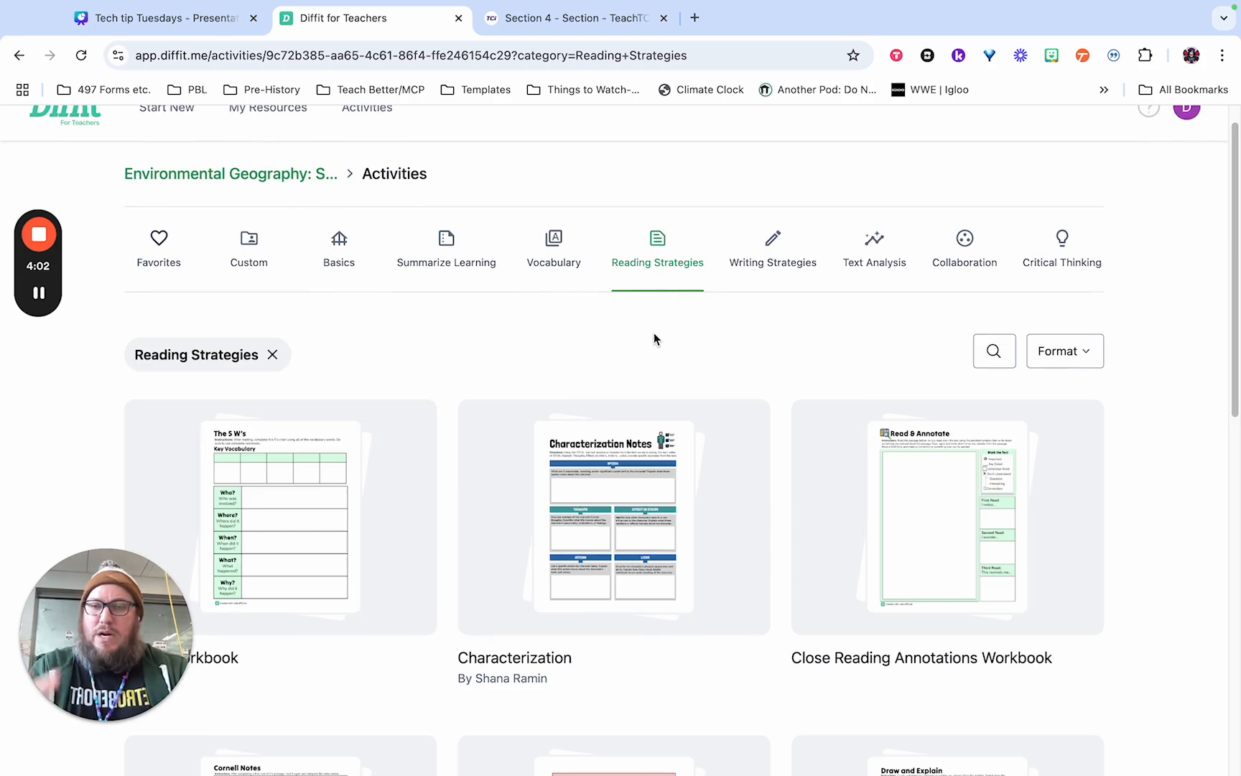
{"action": "scroll", "coordinate": [654, 333], "scroll_direction": "down", "scroll_amount": 1}
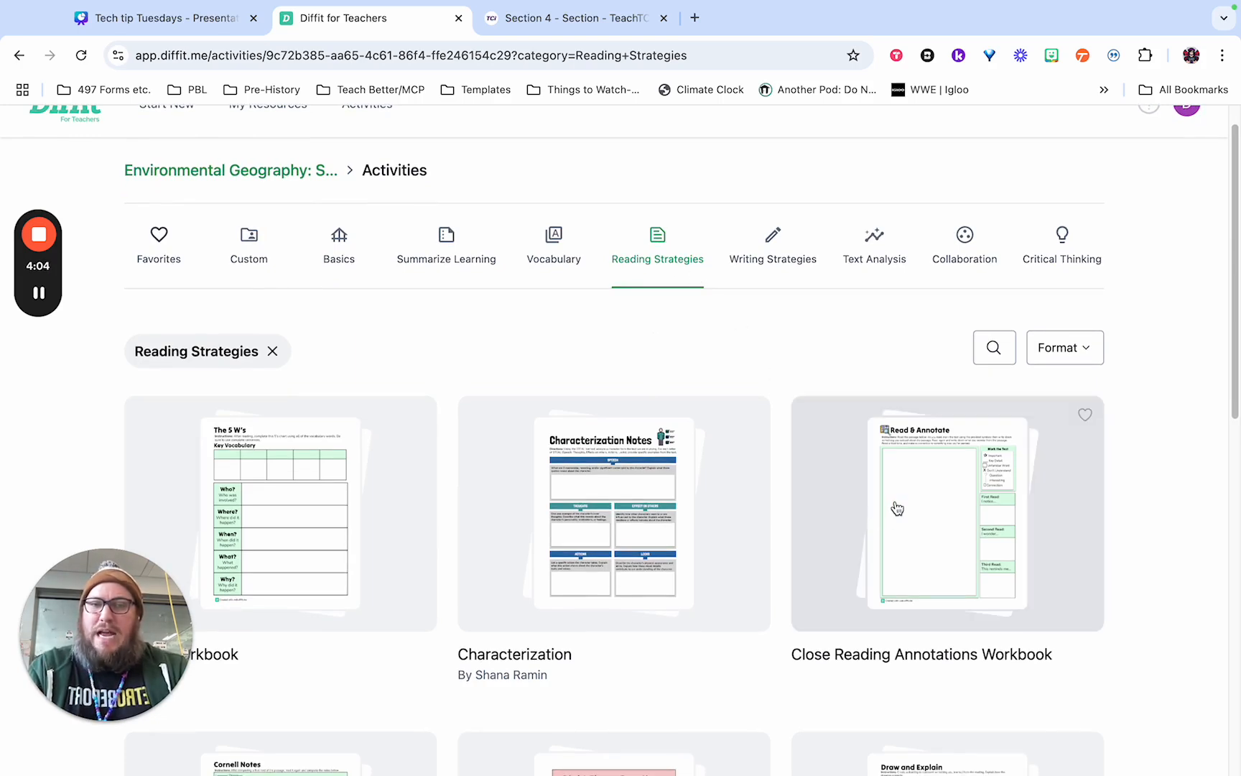
{"action": "scroll", "coordinate": [890, 502], "scroll_direction": "down", "scroll_amount": 2}
{"action": "scroll", "coordinate": [891, 494], "scroll_direction": "down", "scroll_amount": 3}
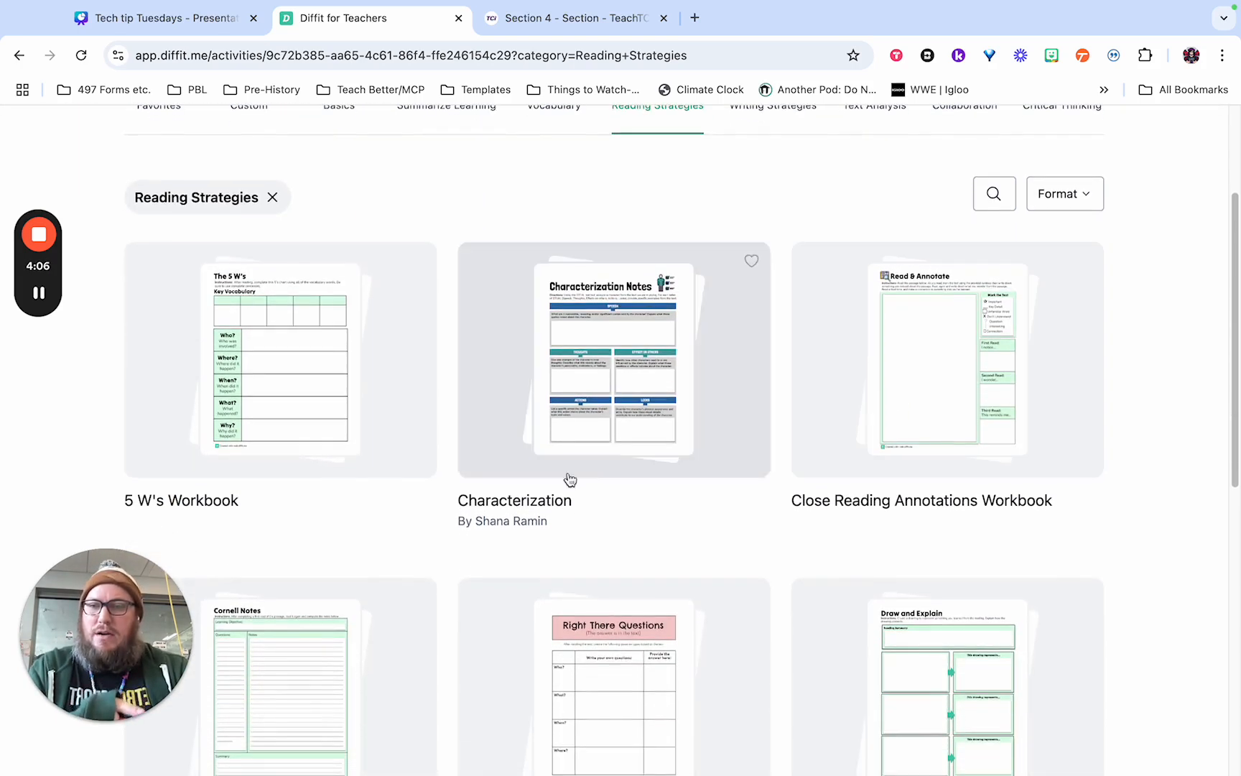
Look through the remaining activity templates in the Reading Strategies category.
{"action": "scroll", "coordinate": [320, 376], "scroll_direction": "down", "scroll_amount": 10}
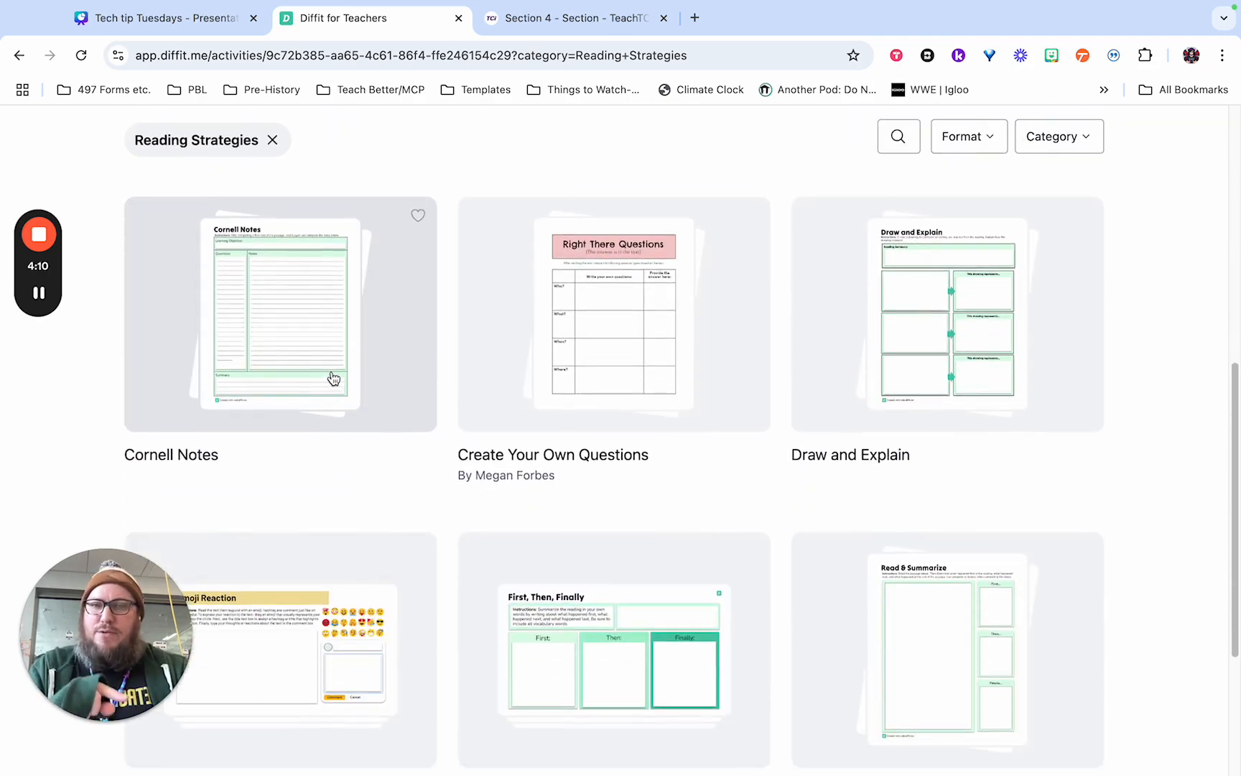
{"action": "scroll", "coordinate": [553, 417], "scroll_direction": "down", "scroll_amount": 7}
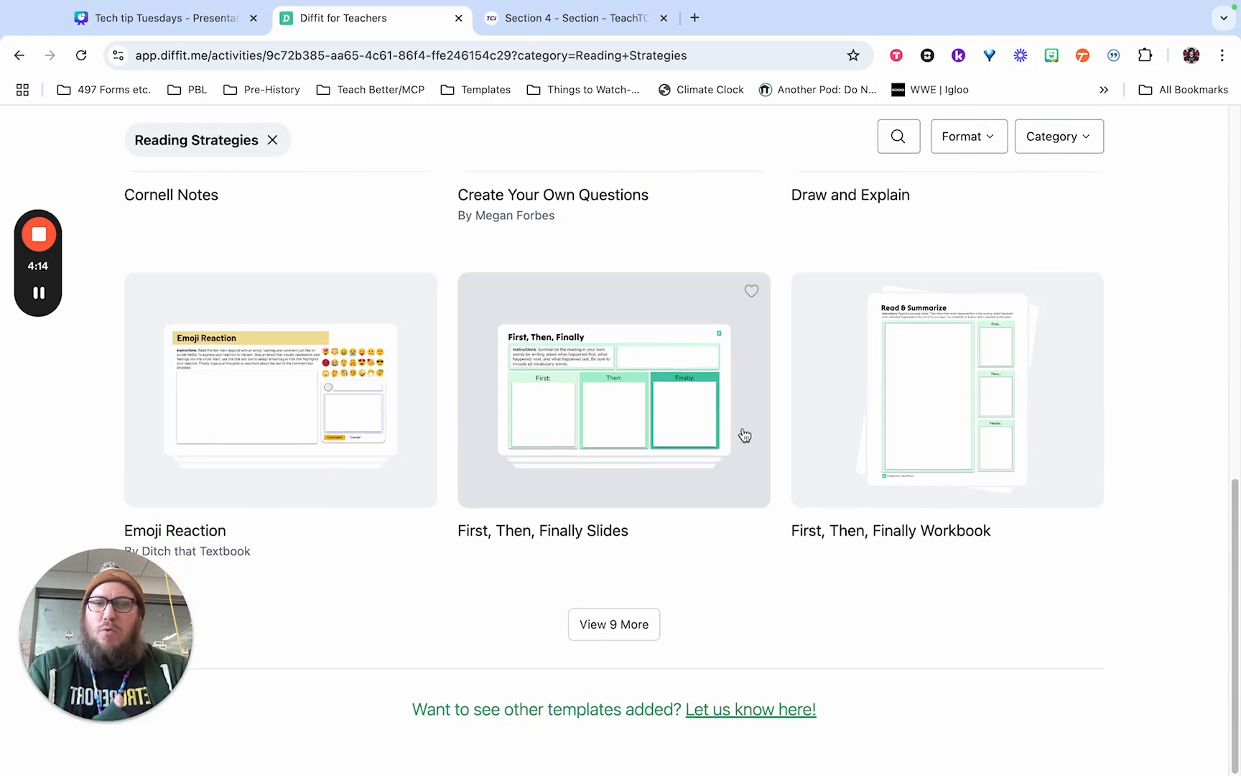
{"action": "scroll", "coordinate": [704, 436], "scroll_direction": "up", "scroll_amount": 14}
{"action": "scroll", "coordinate": [679, 416], "scroll_direction": "up", "scroll_amount": 9}
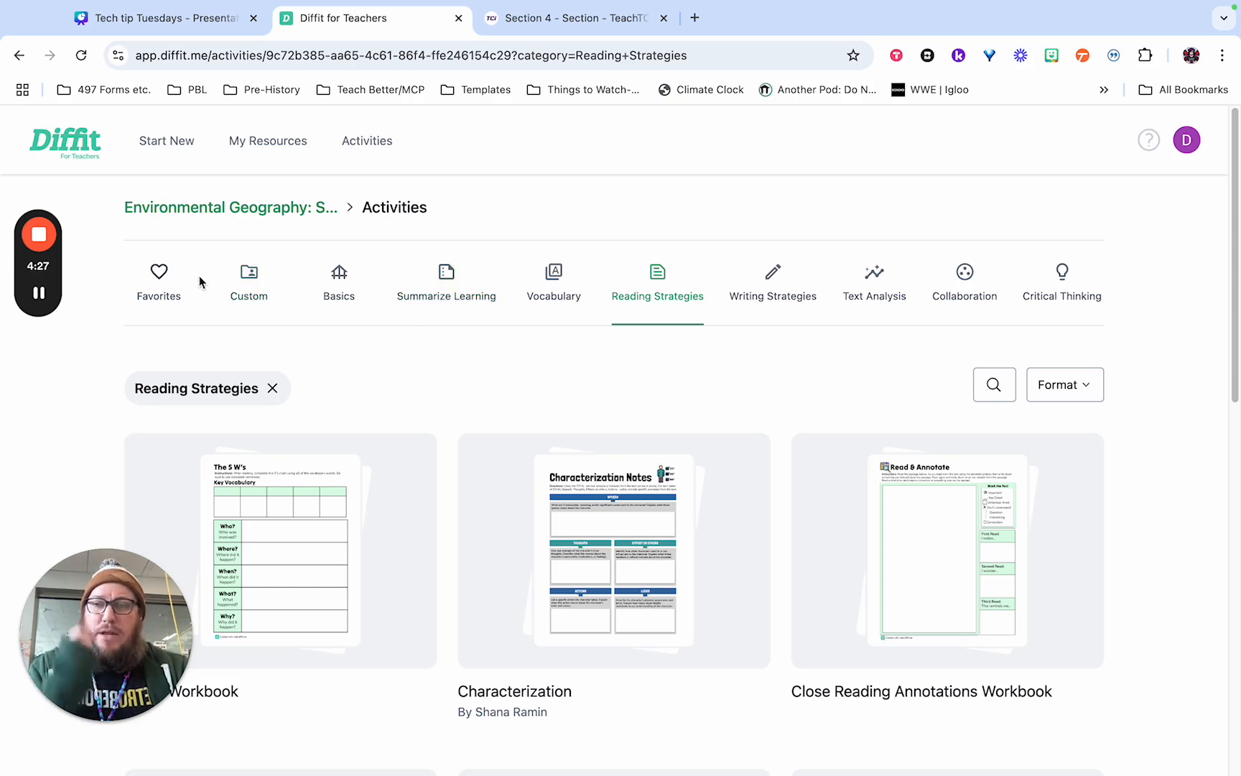
Check the Favorites and Custom categories, and open the 3-2-1 Reading Summary activity from Summarize Learning.
{"action": "left_click", "coordinate": [170, 294]}
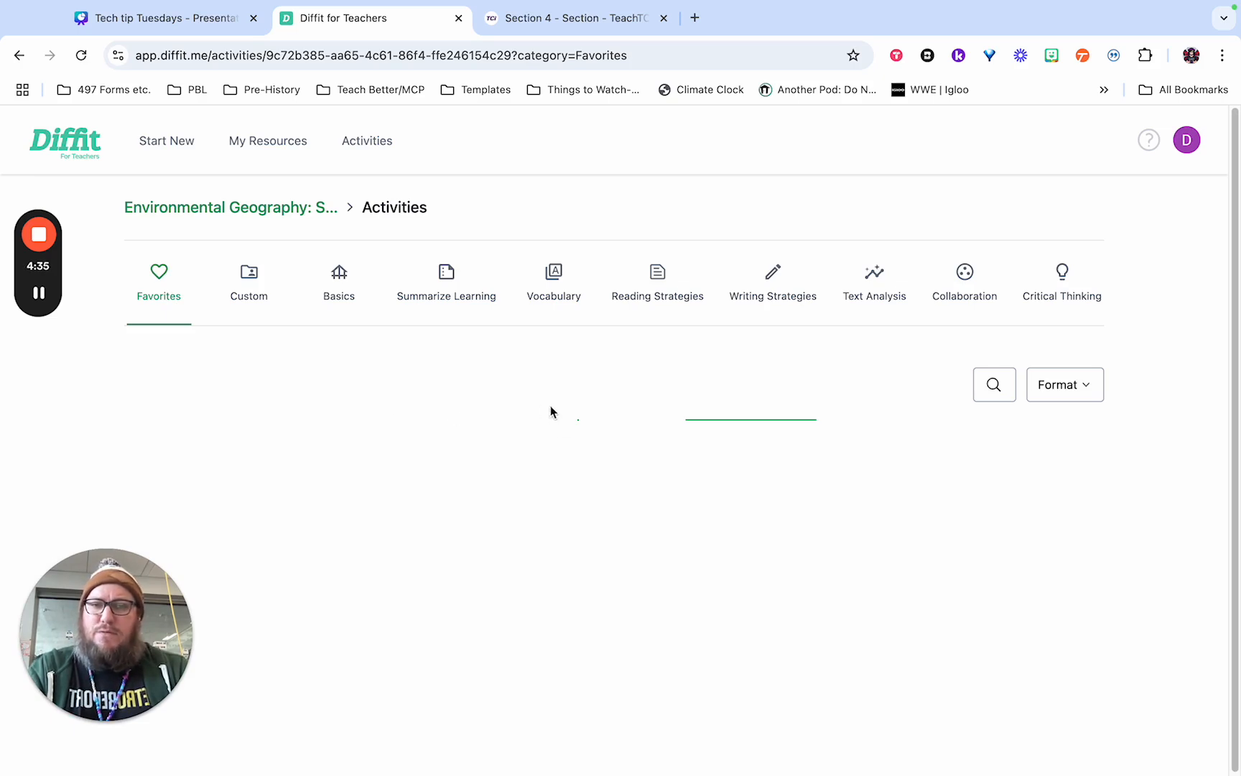
{"action": "left_click", "coordinate": [249, 296]}
{"action": "left_click", "coordinate": [446, 290]}
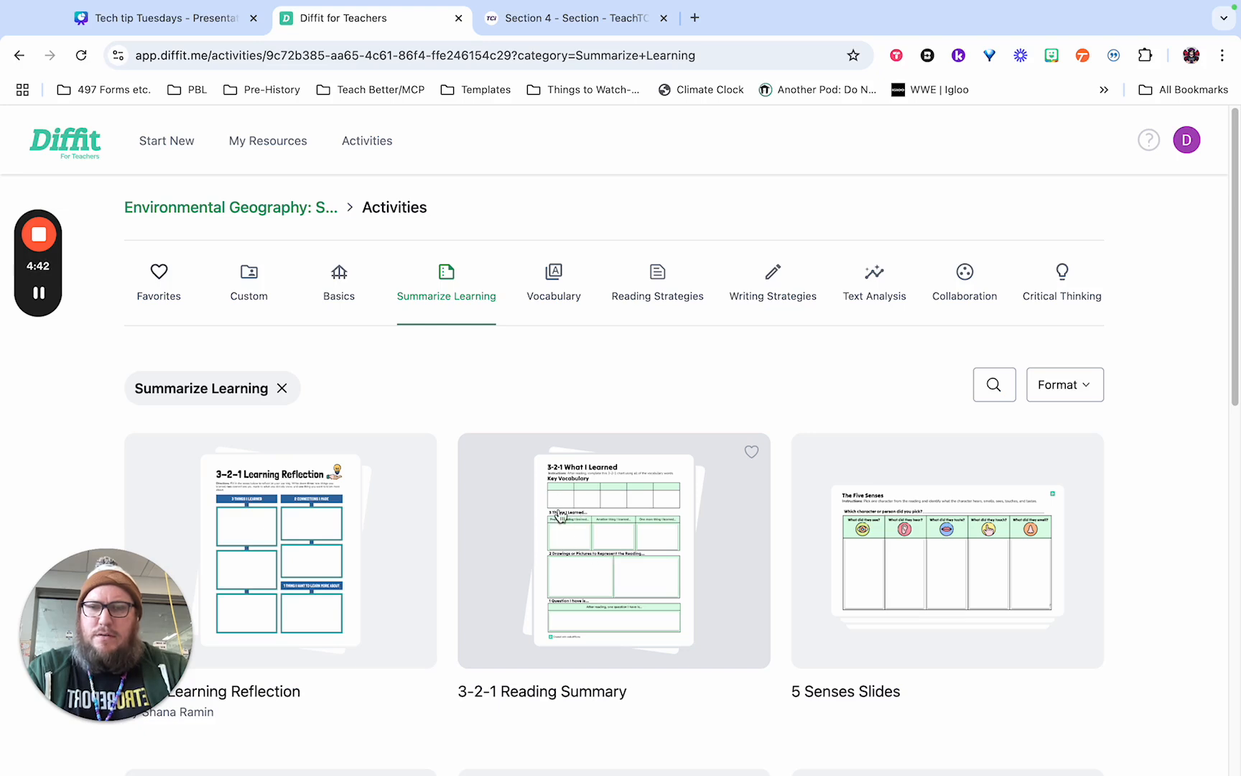
{"action": "left_click", "coordinate": [601, 550]}
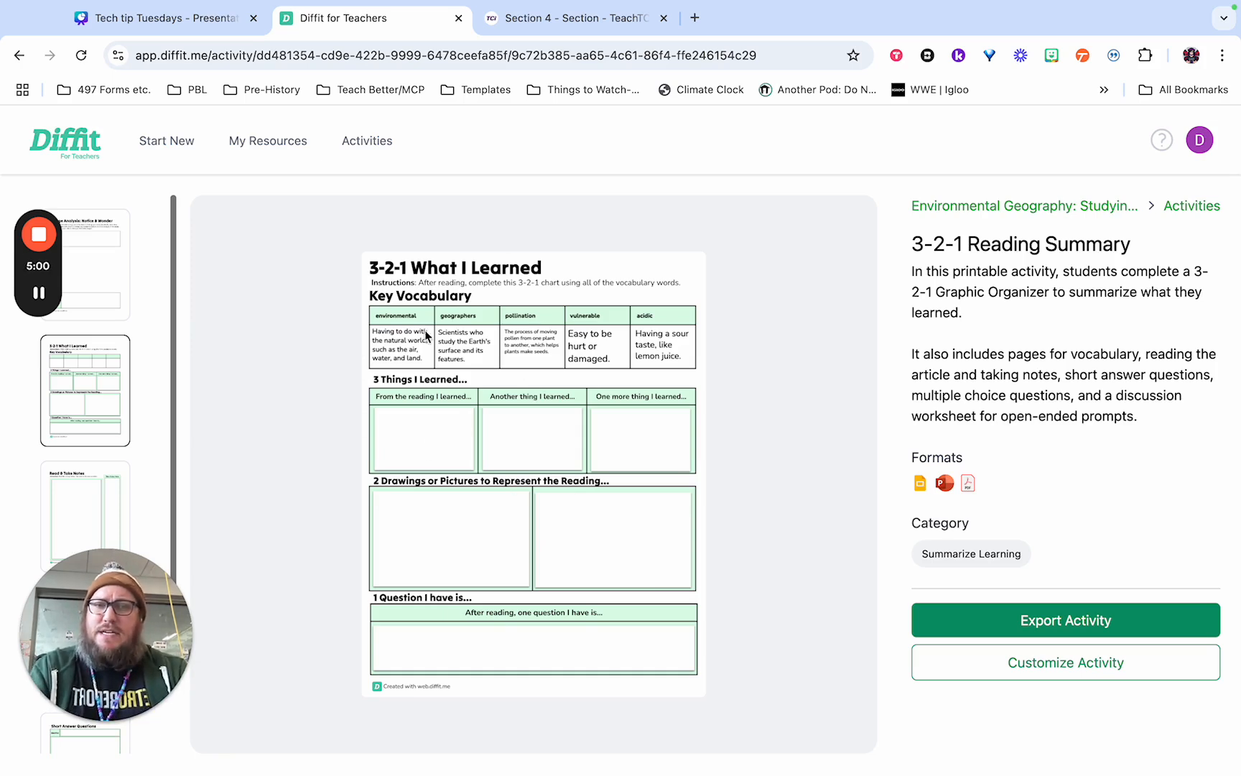
Export the 3-2-1 Reading Summary activity, authorizing Diffit with the teacher's school Google account.
{"action": "left_click", "coordinate": [988, 626]}
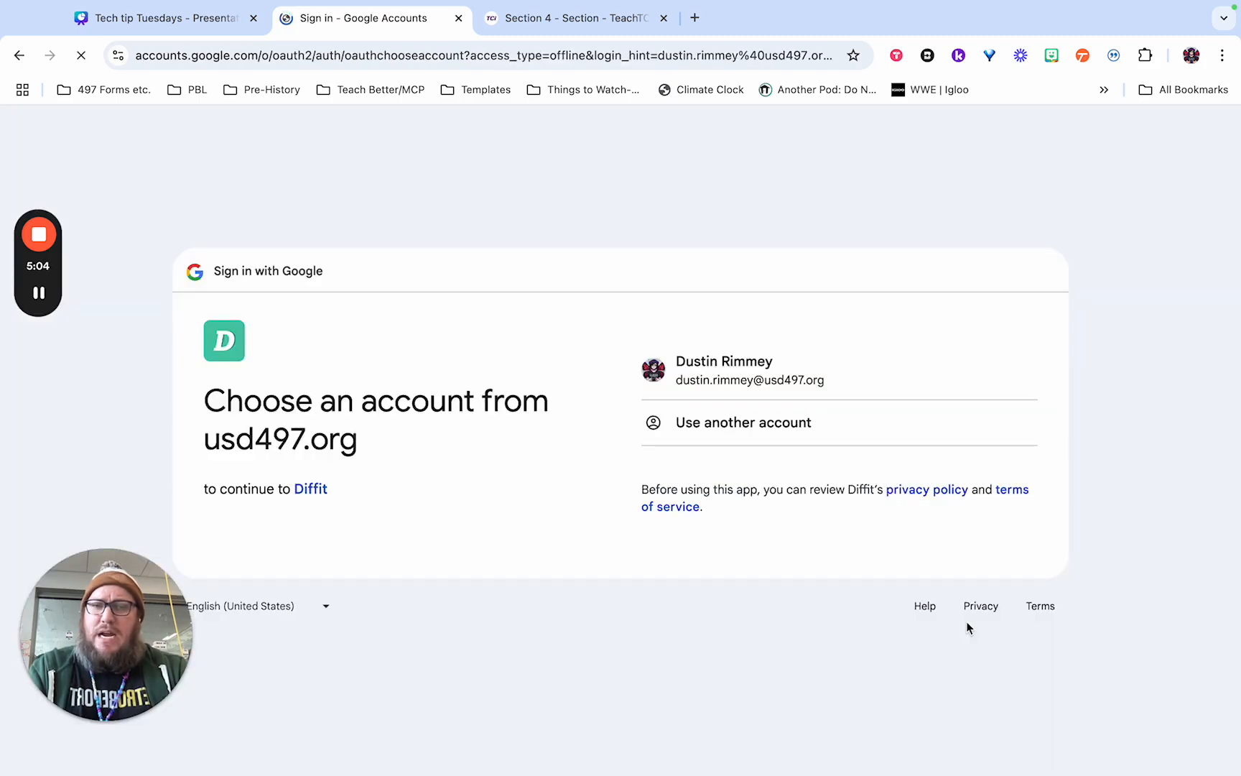
{"action": "left_click", "coordinate": [765, 386]}
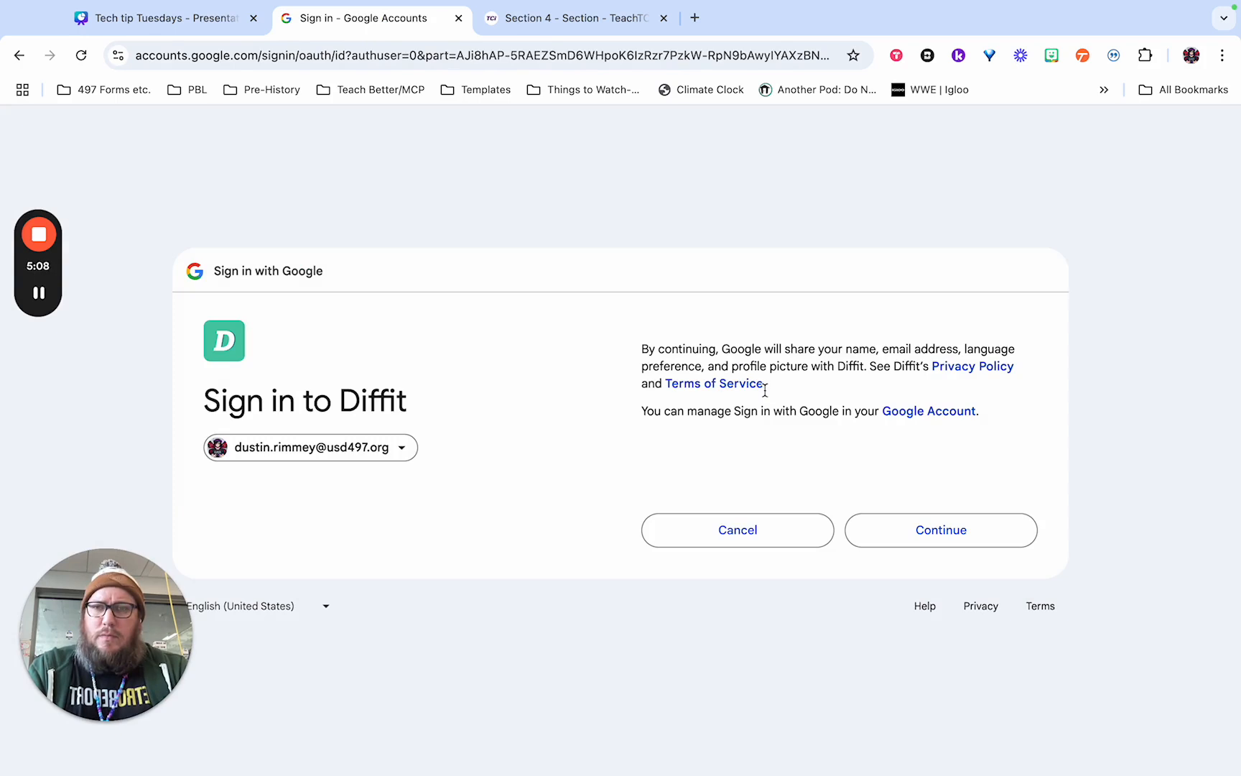
{"action": "left_click", "coordinate": [894, 530]}
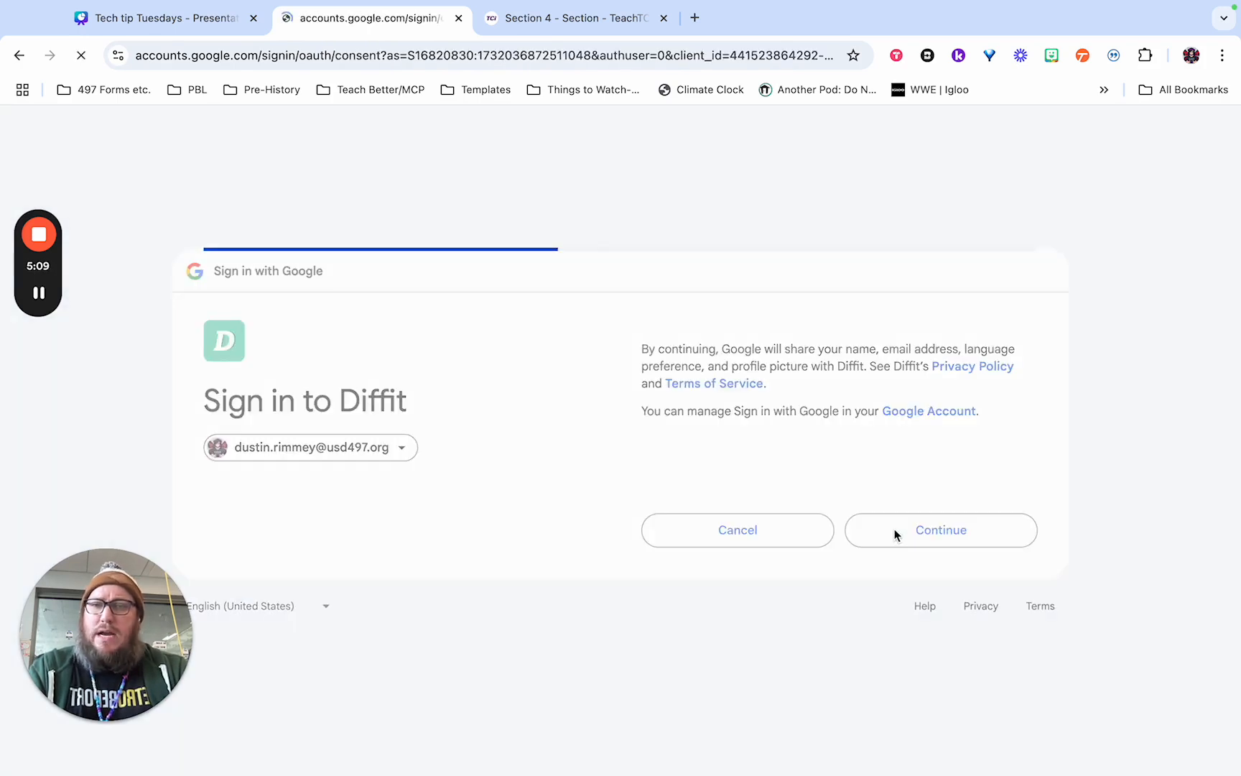
{"action": "left_click", "coordinate": [942, 583]}
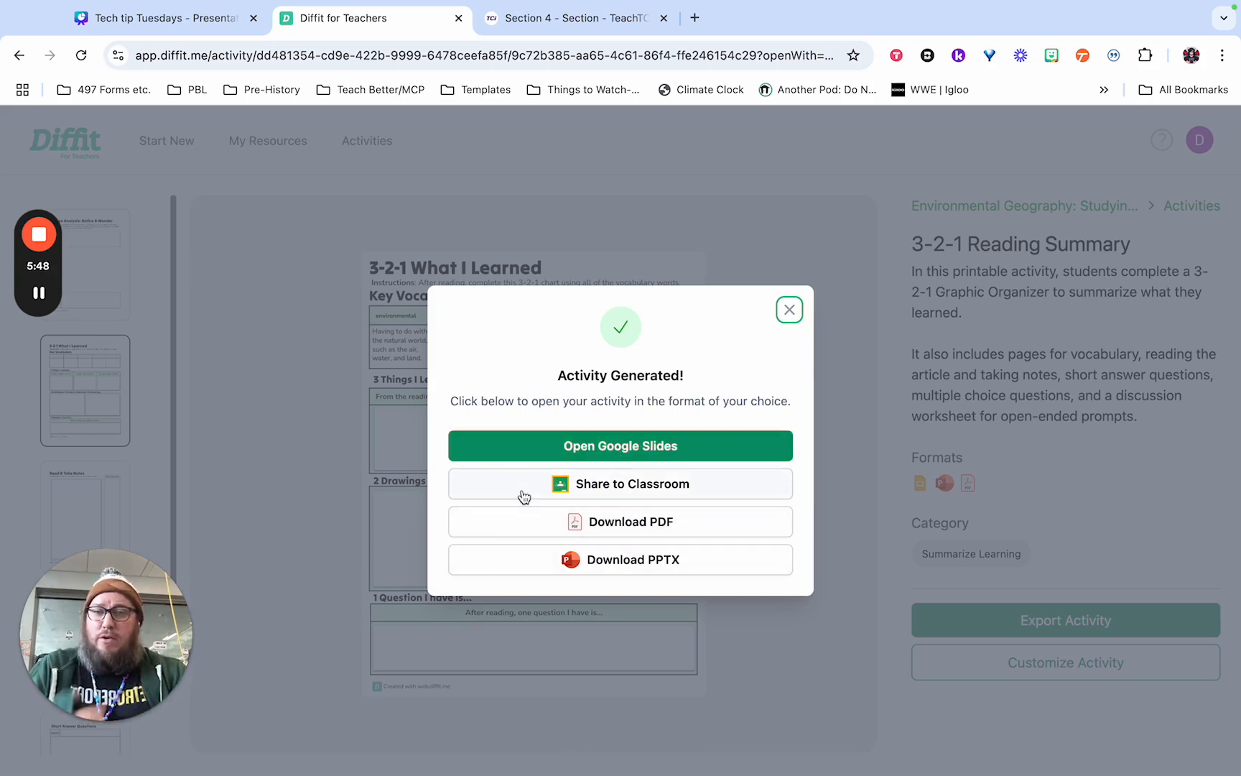
Open the generated activity in Google Slides and delete the teacher instruction slide.
{"action": "left_click", "coordinate": [538, 458]}
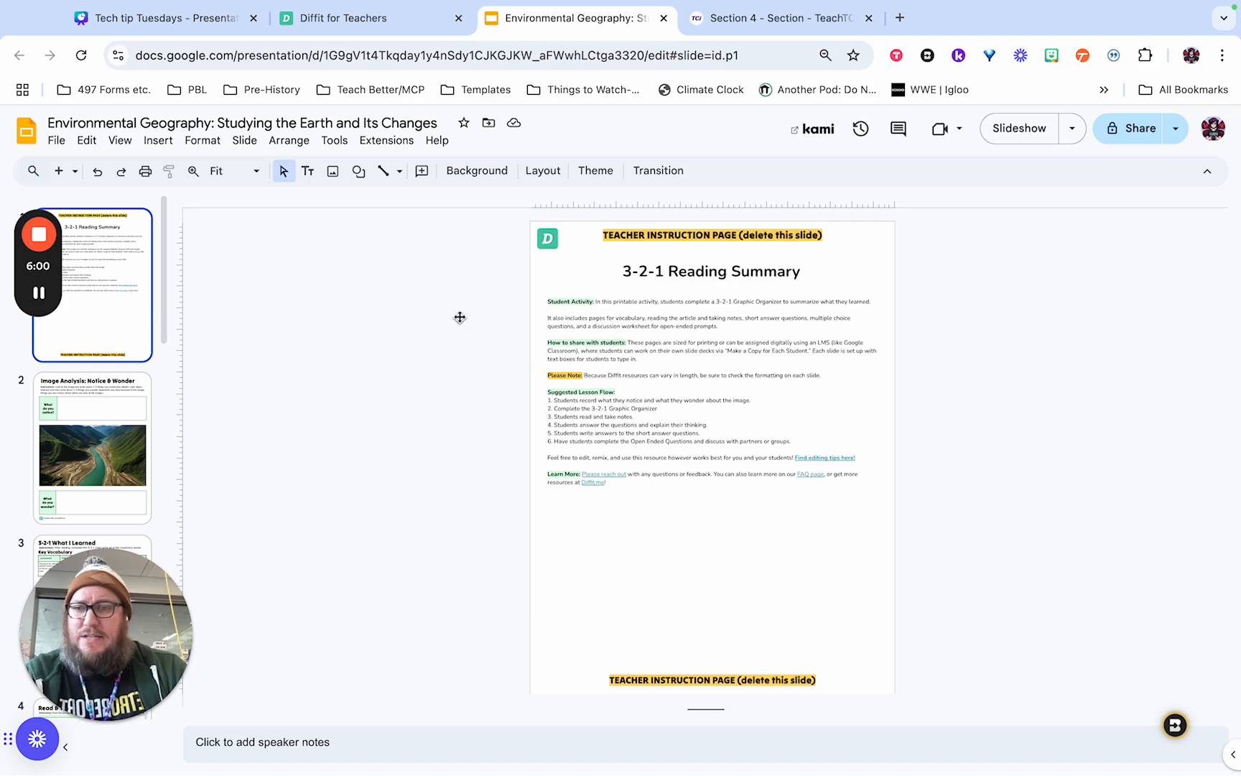
{"action": "key", "text": "Delete"}
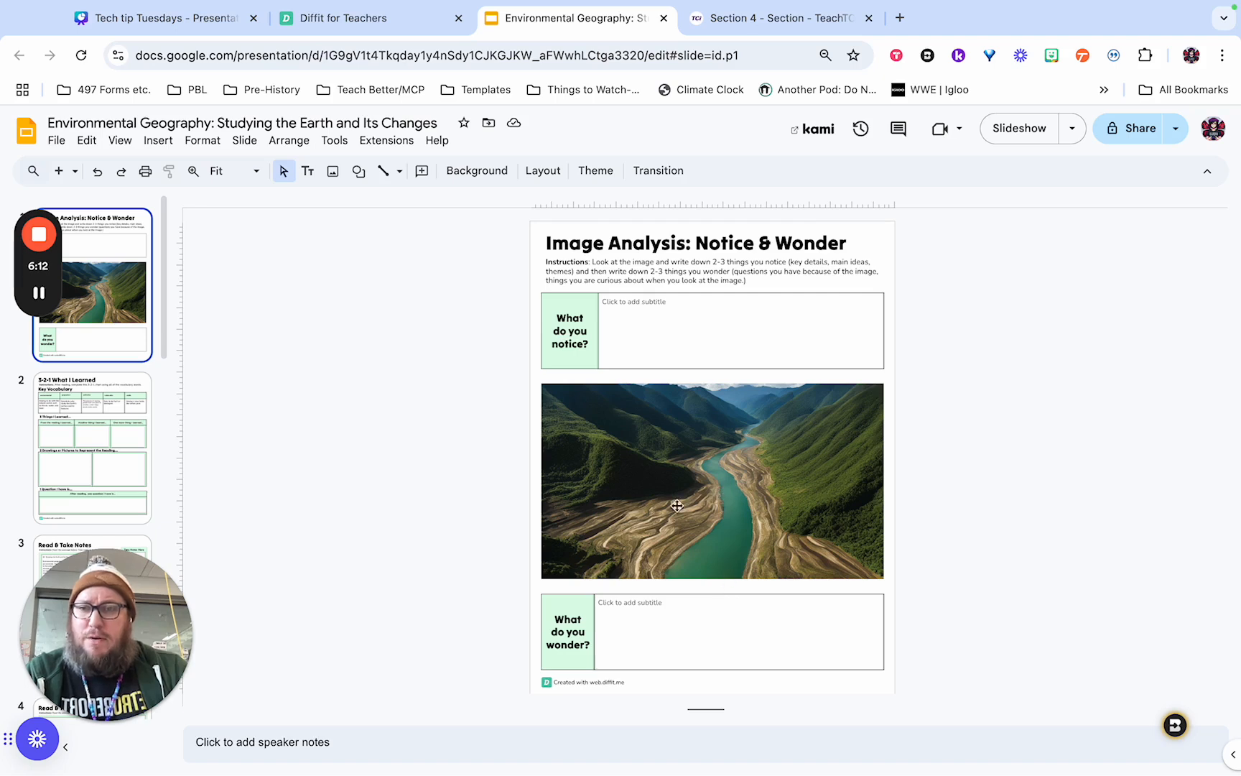
Review the 3-2-1 What I Learned slide and the Read & Take Notes slides of the exported activity.
{"action": "left_click", "coordinate": [71, 405]}
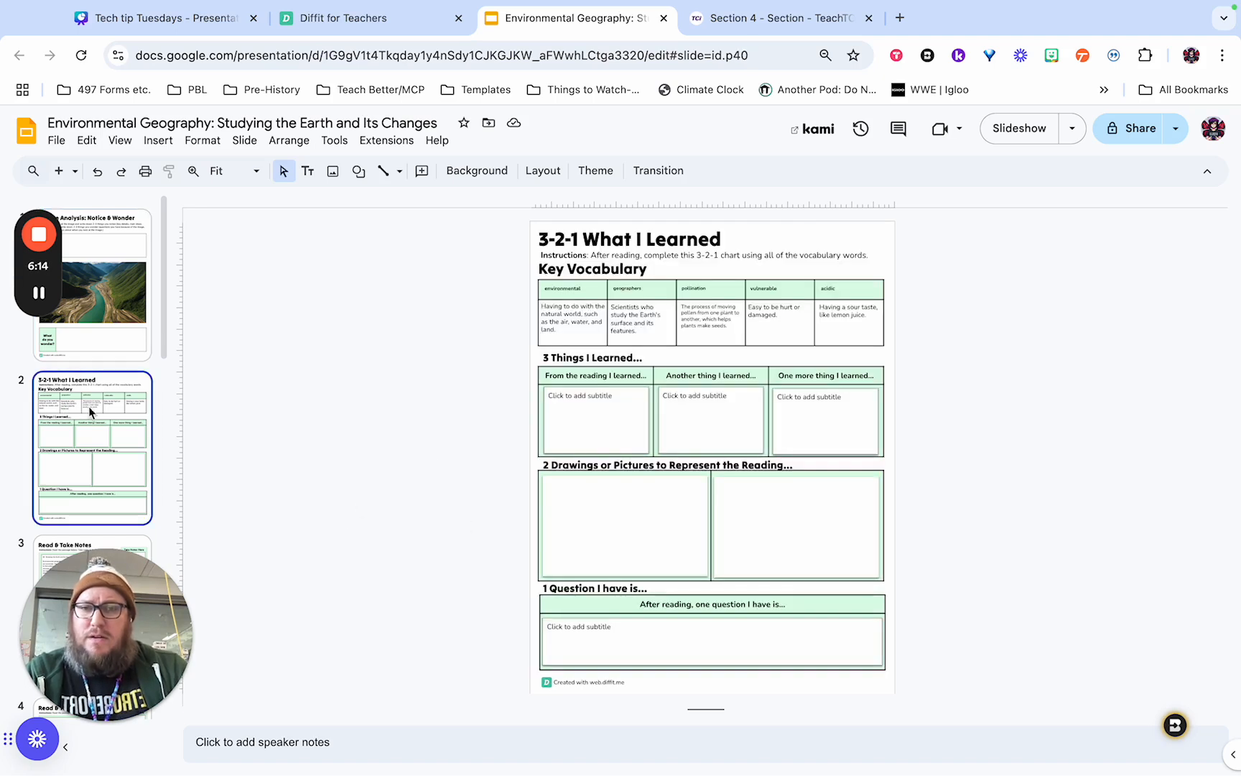
{"action": "scroll", "coordinate": [144, 407], "scroll_direction": "down", "scroll_amount": 3}
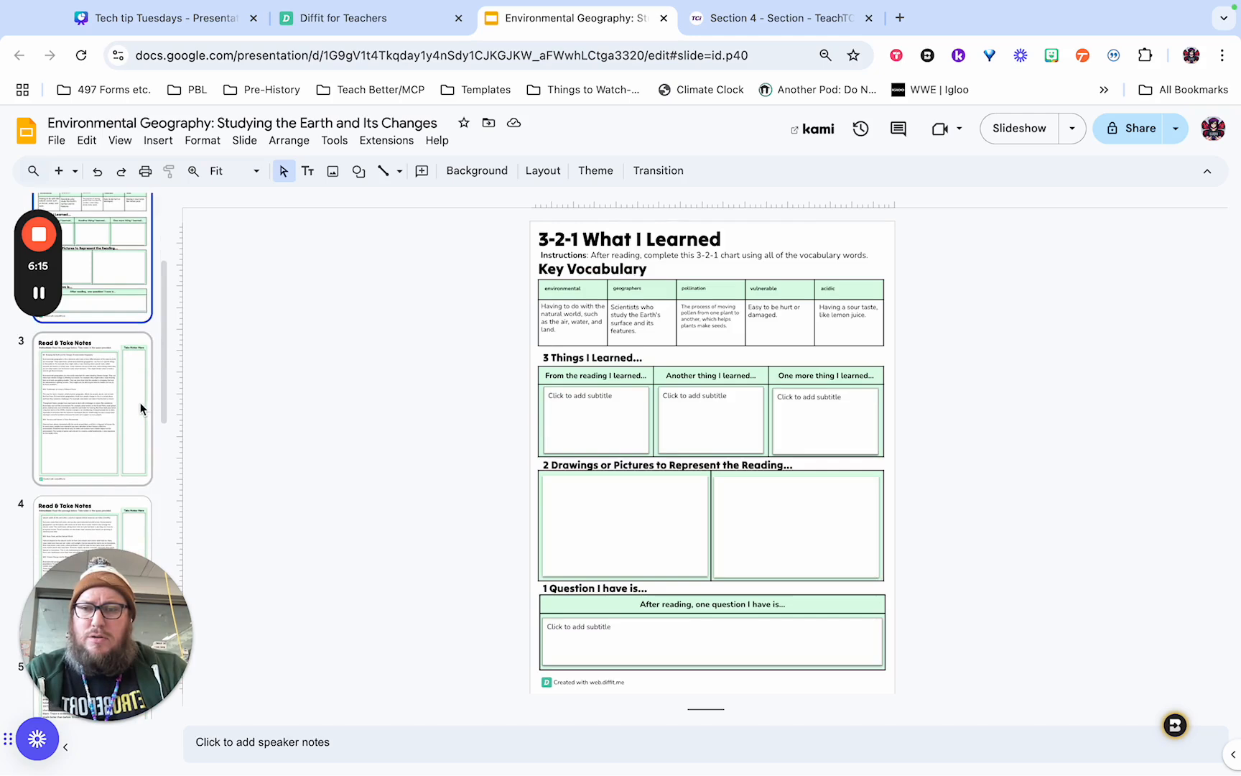
{"action": "left_click", "coordinate": [129, 420]}
{"action": "left_click", "coordinate": [129, 503]}
{"action": "scroll", "coordinate": [131, 452], "scroll_direction": "down", "scroll_amount": 4}
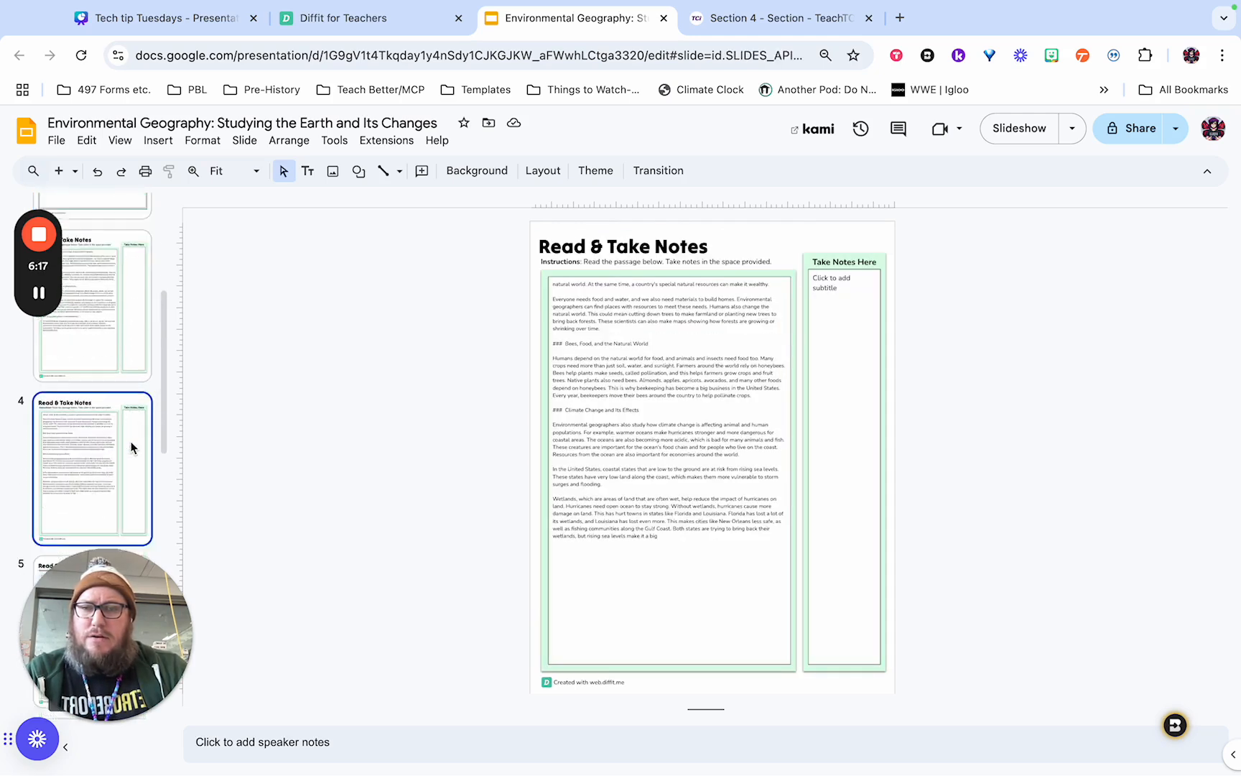
{"action": "left_click", "coordinate": [108, 458]}
{"action": "scroll", "coordinate": [111, 445], "scroll_direction": "down", "scroll_amount": 3}
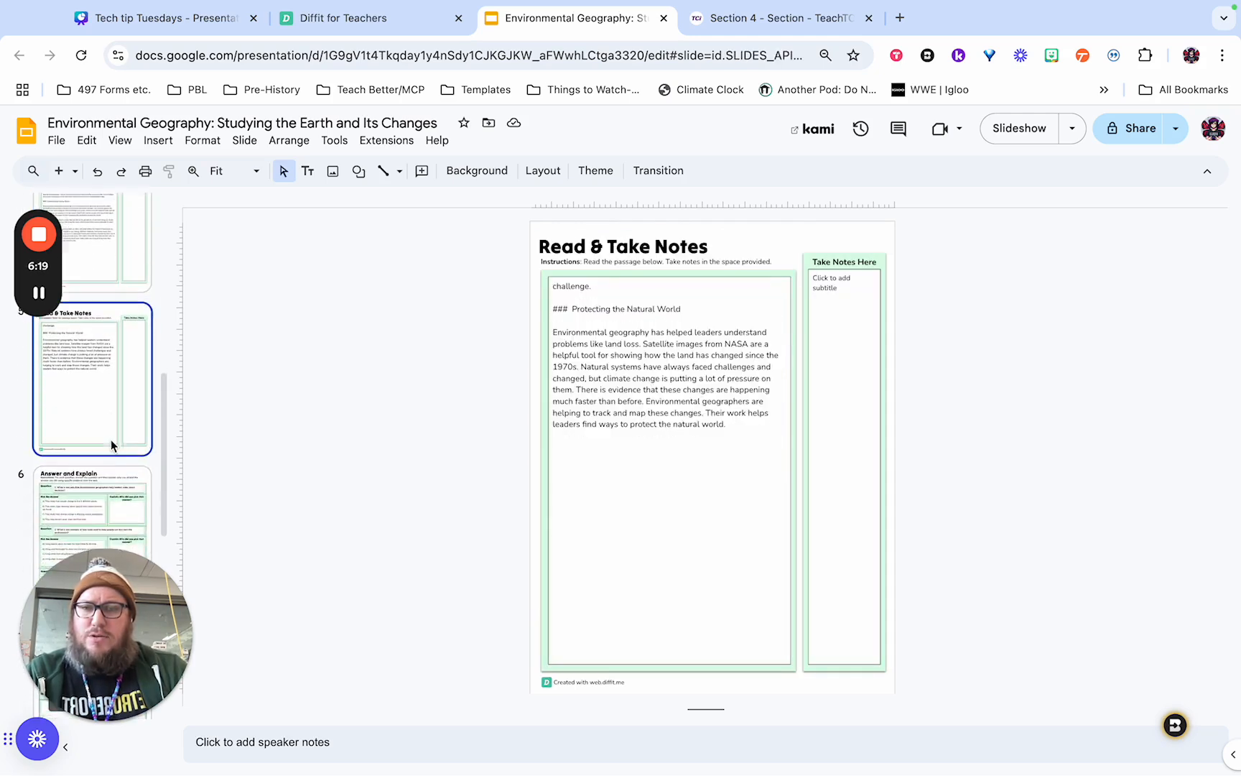
Review the Answer and Explain, Short Answer Questions and Reflect and Discuss slides, and return to the start of the slide list.
{"action": "scroll", "coordinate": [125, 359], "scroll_direction": "down", "scroll_amount": 3}
{"action": "left_click", "coordinate": [102, 344]}
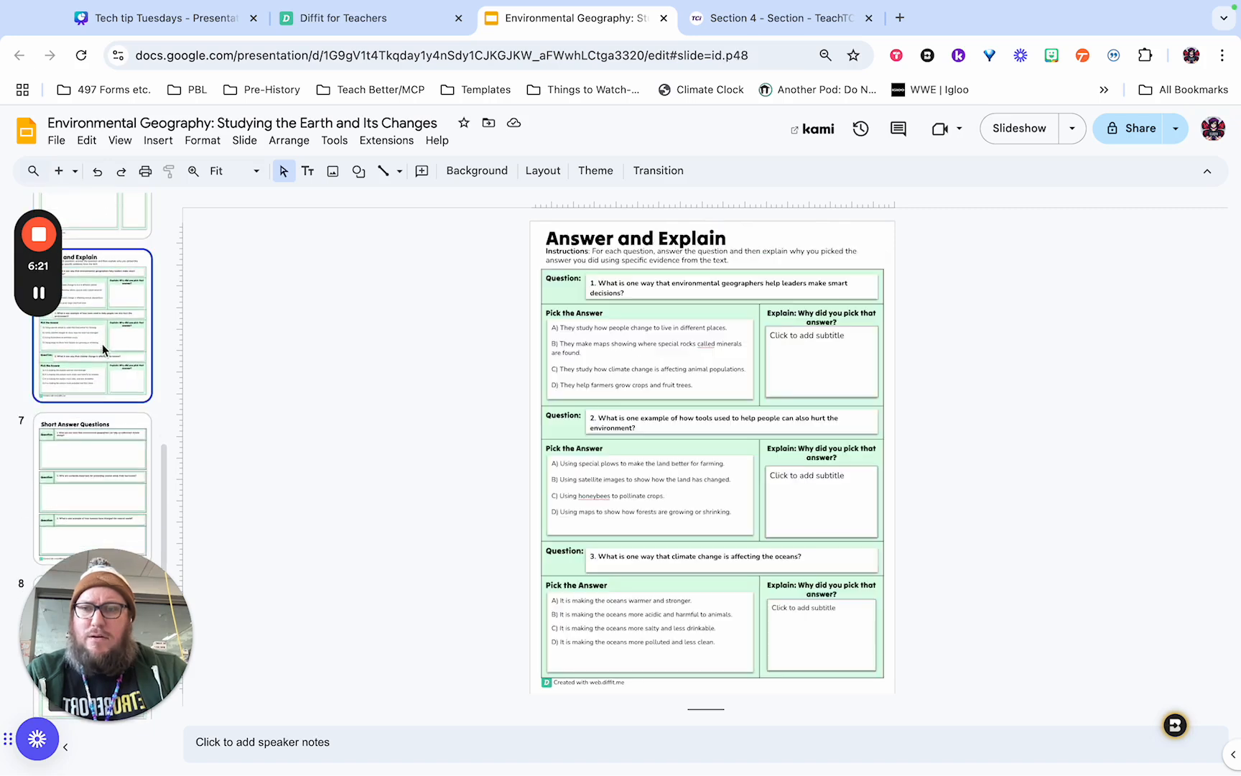
{"action": "left_click", "coordinate": [113, 475]}
{"action": "scroll", "coordinate": [131, 448], "scroll_direction": "down", "scroll_amount": 3}
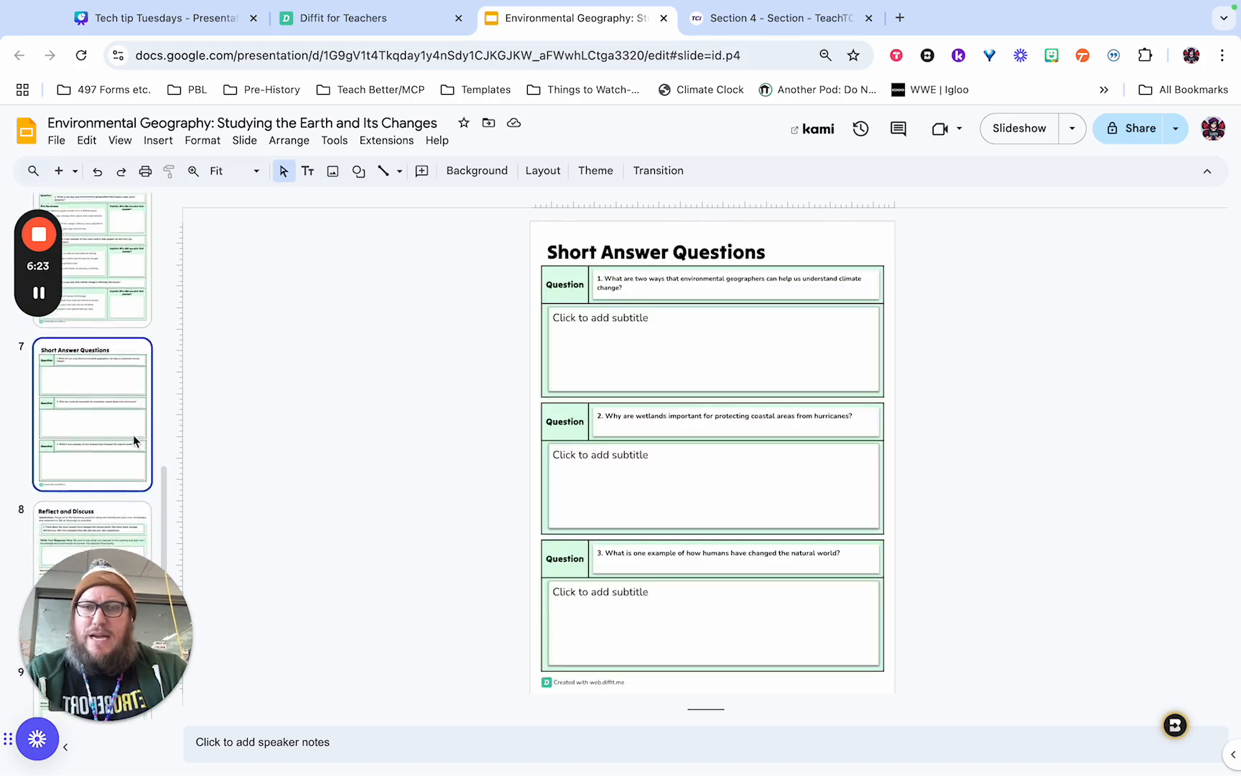
{"action": "left_click", "coordinate": [141, 457]}
{"action": "scroll", "coordinate": [117, 449], "scroll_direction": "down", "scroll_amount": 3}
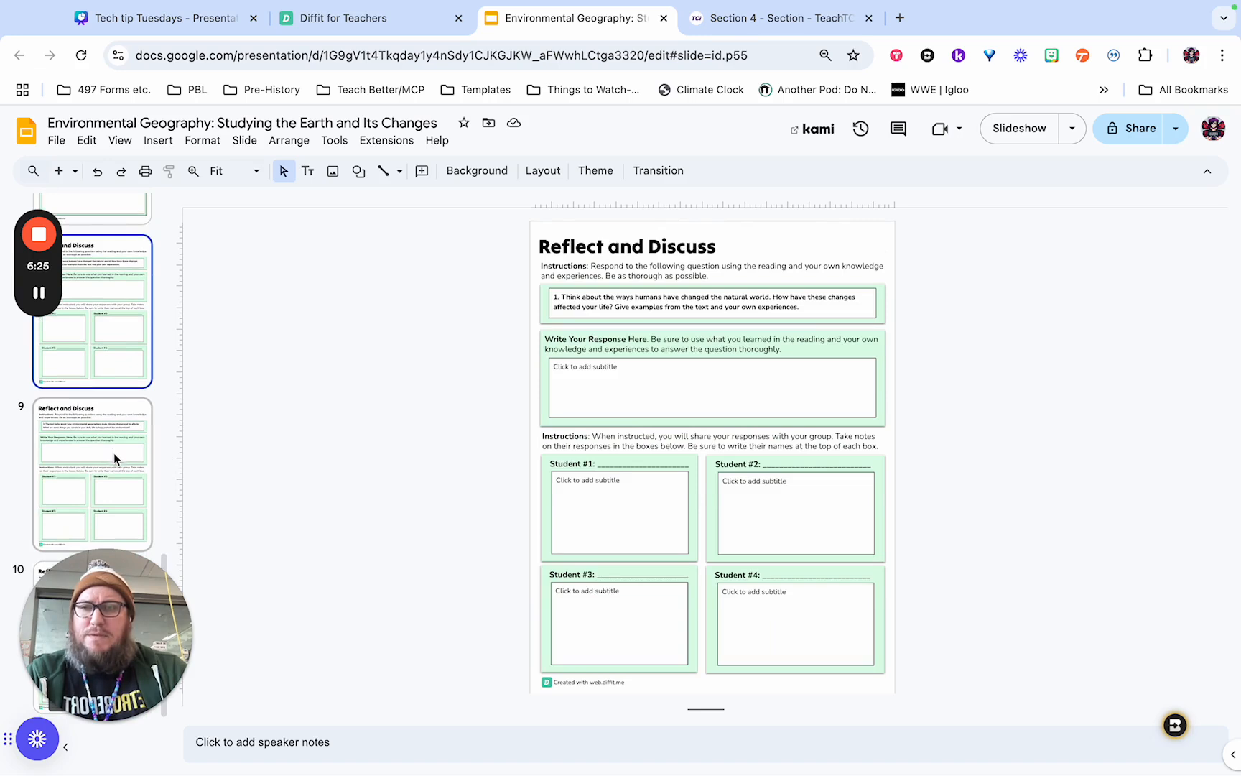
{"action": "left_click", "coordinate": [115, 454]}
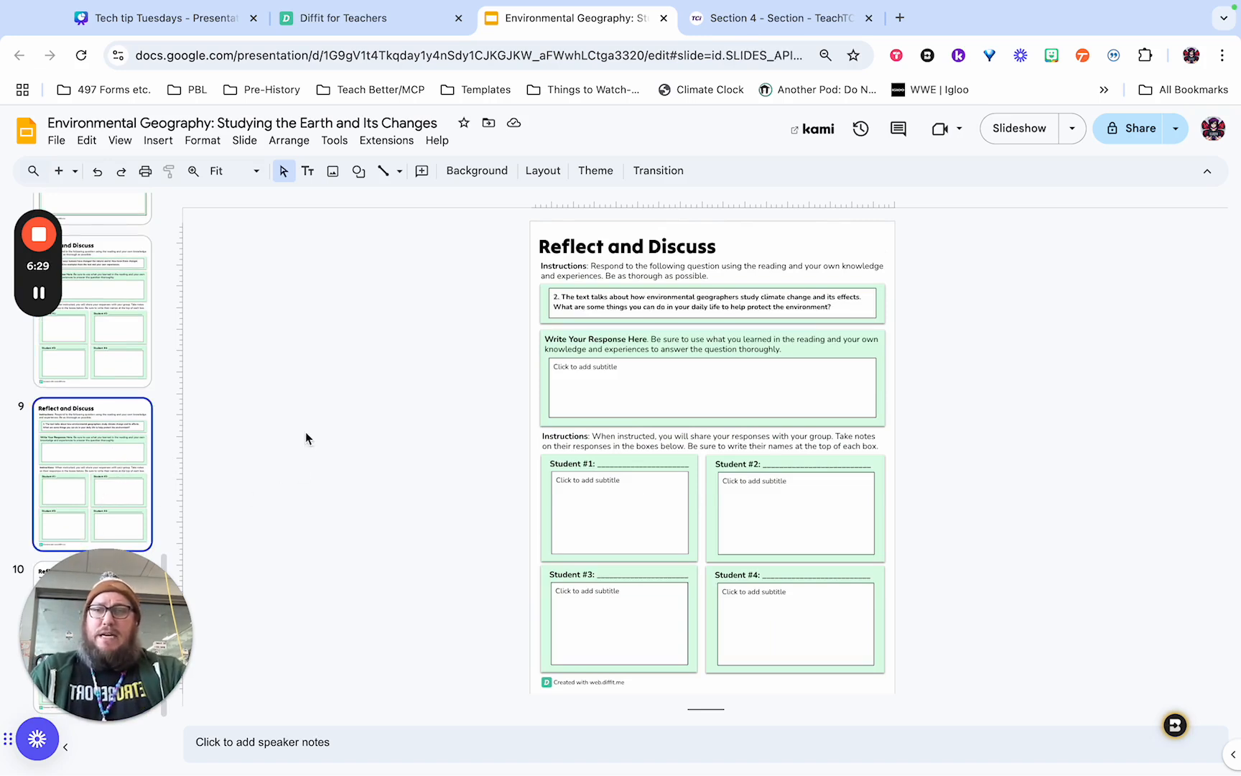
{"action": "scroll", "coordinate": [83, 413], "scroll_direction": "up", "scroll_amount": 5}
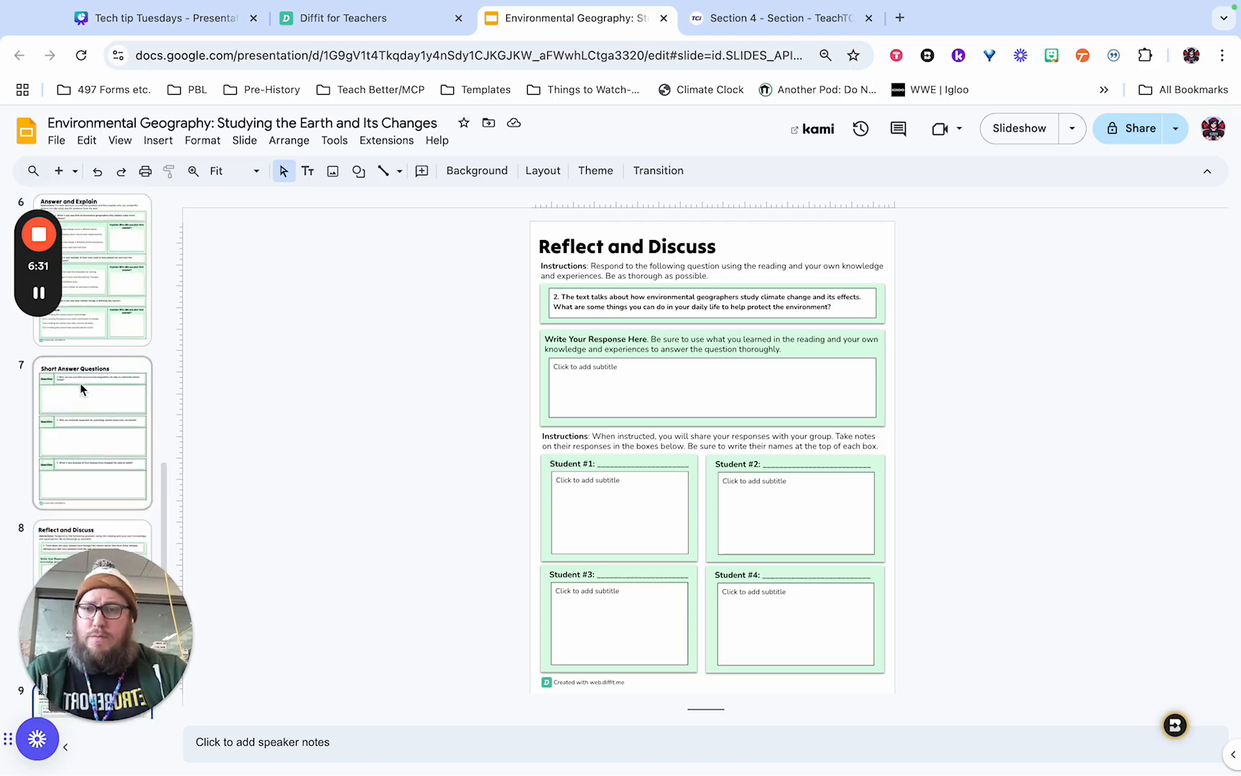
{"action": "scroll", "coordinate": [90, 381], "scroll_direction": "up", "scroll_amount": 10}
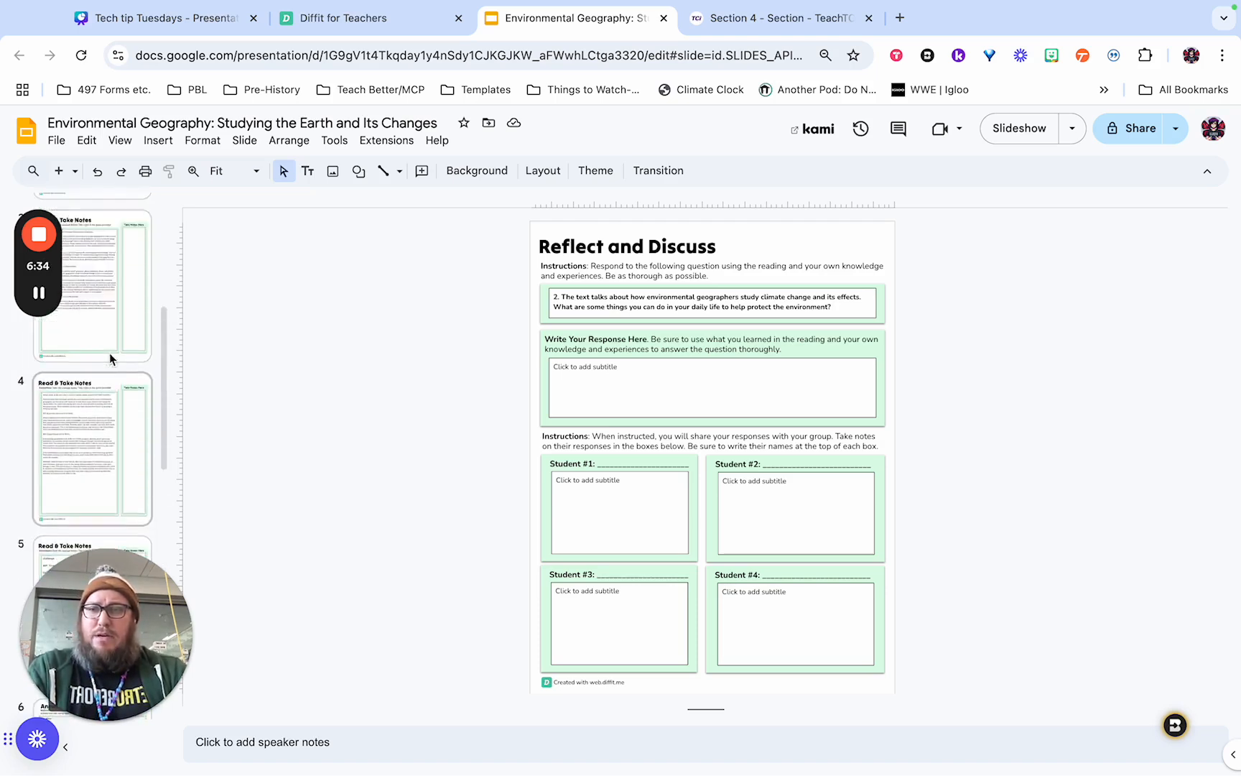
{"action": "scroll", "coordinate": [106, 360], "scroll_direction": "up", "scroll_amount": 3}
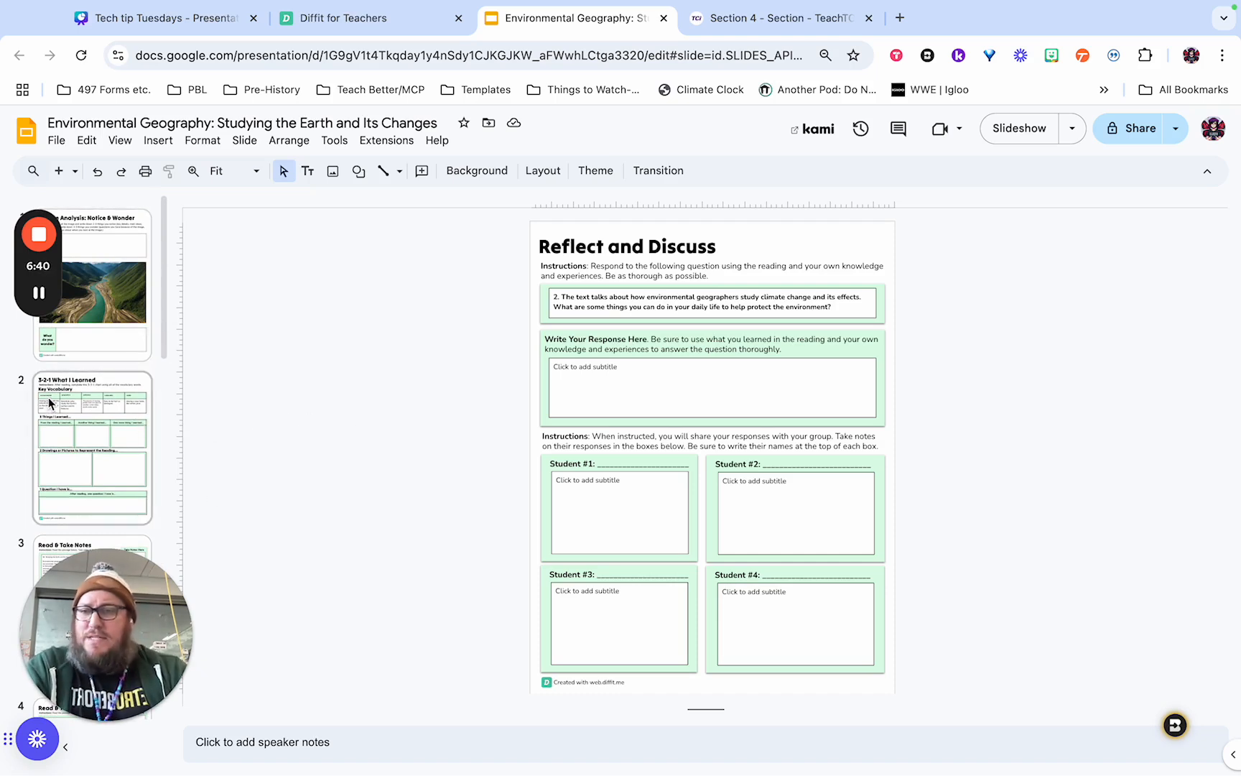
Switch back to Diffit, dismiss the export dialog and reopen the Environmental Geography resource from My Resources.
{"action": "left_click", "coordinate": [369, 20]}
{"action": "left_click", "coordinate": [789, 310]}
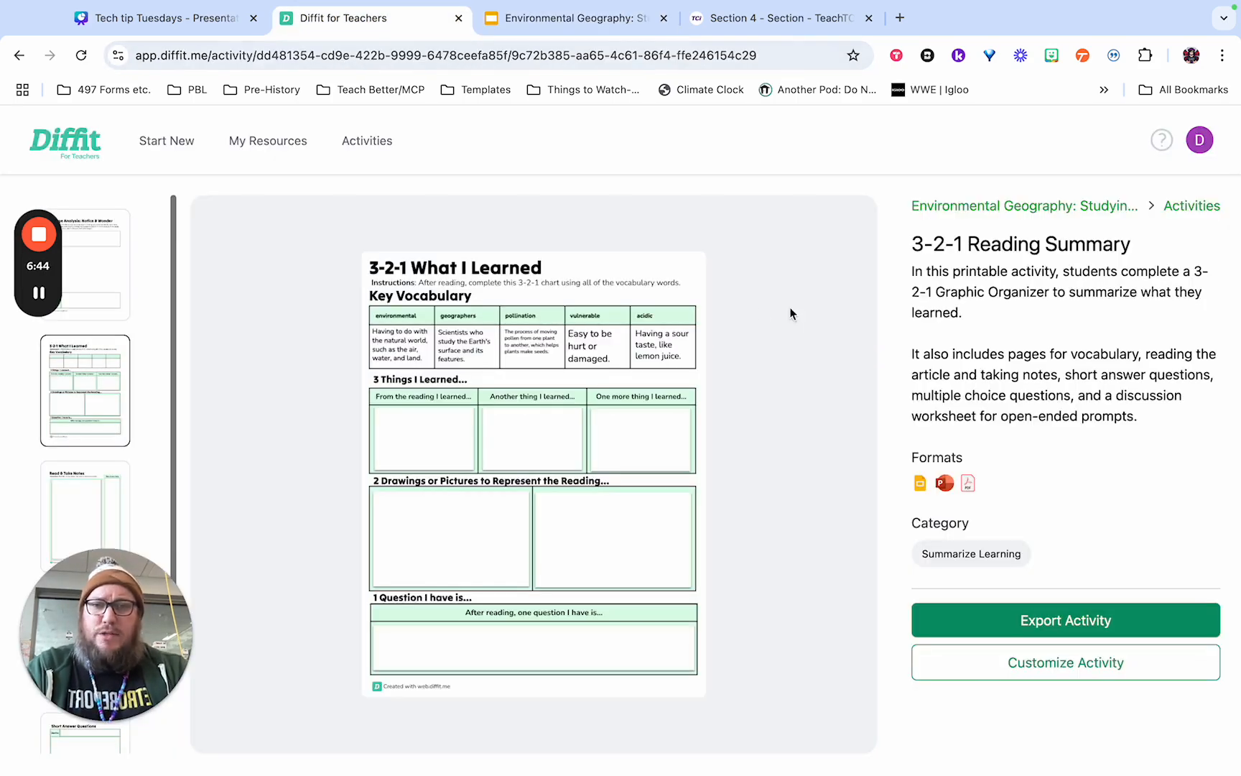
{"action": "left_click", "coordinate": [268, 147]}
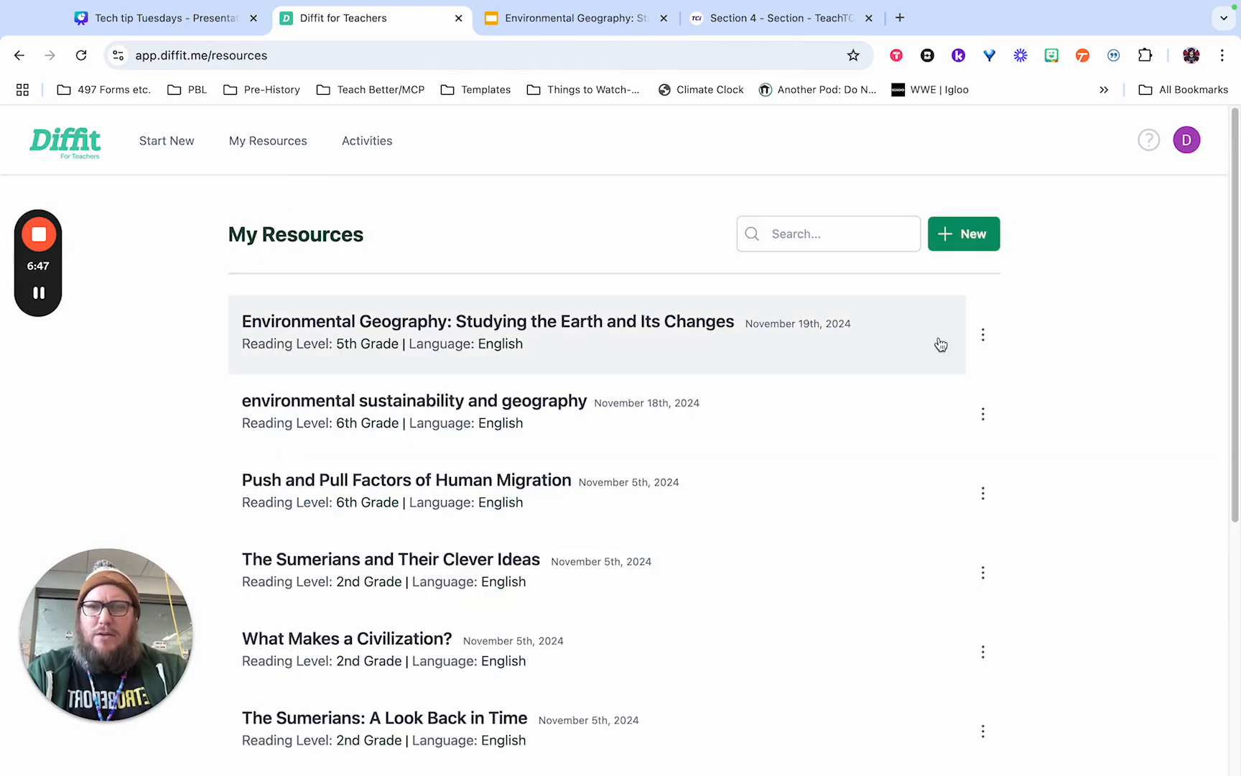
{"action": "left_click", "coordinate": [982, 335]}
{"action": "left_click", "coordinate": [759, 337]}
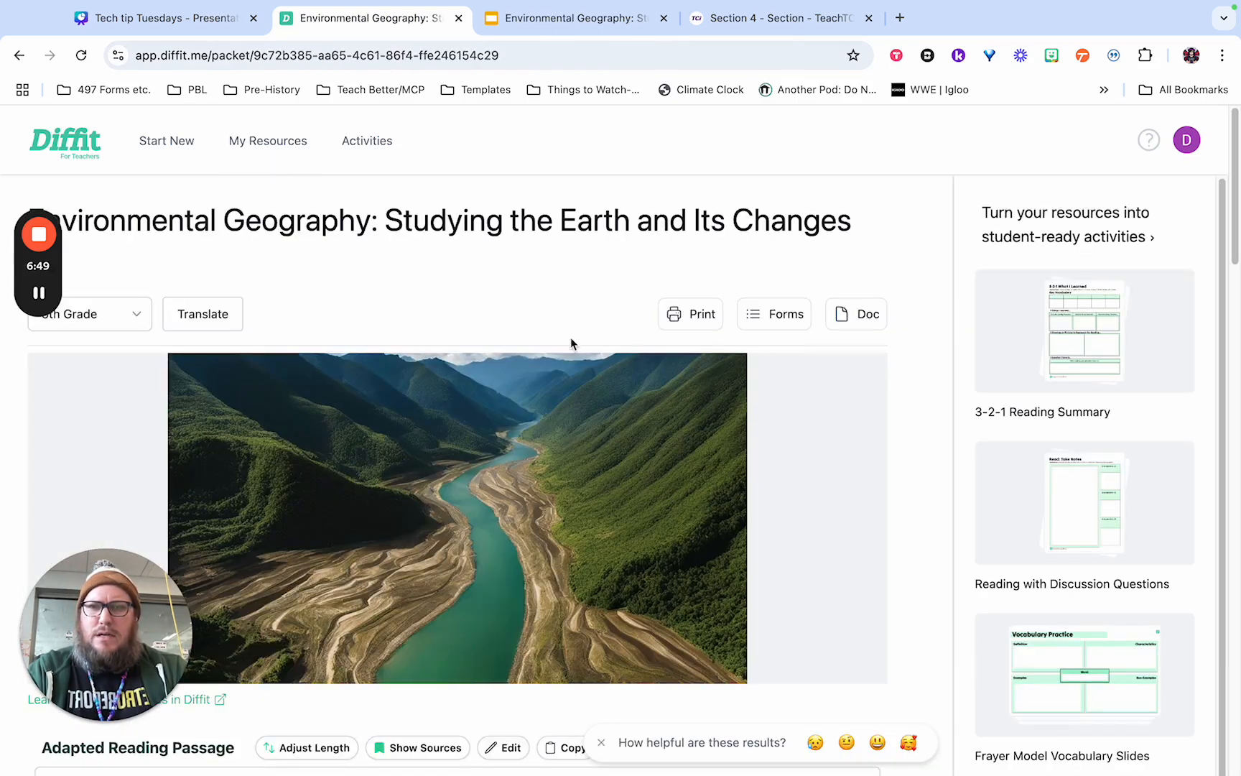
Review the resource's adapted reading passage, key vocabulary words and multiple choice questions.
{"action": "scroll", "coordinate": [430, 280], "scroll_direction": "down", "scroll_amount": 1}
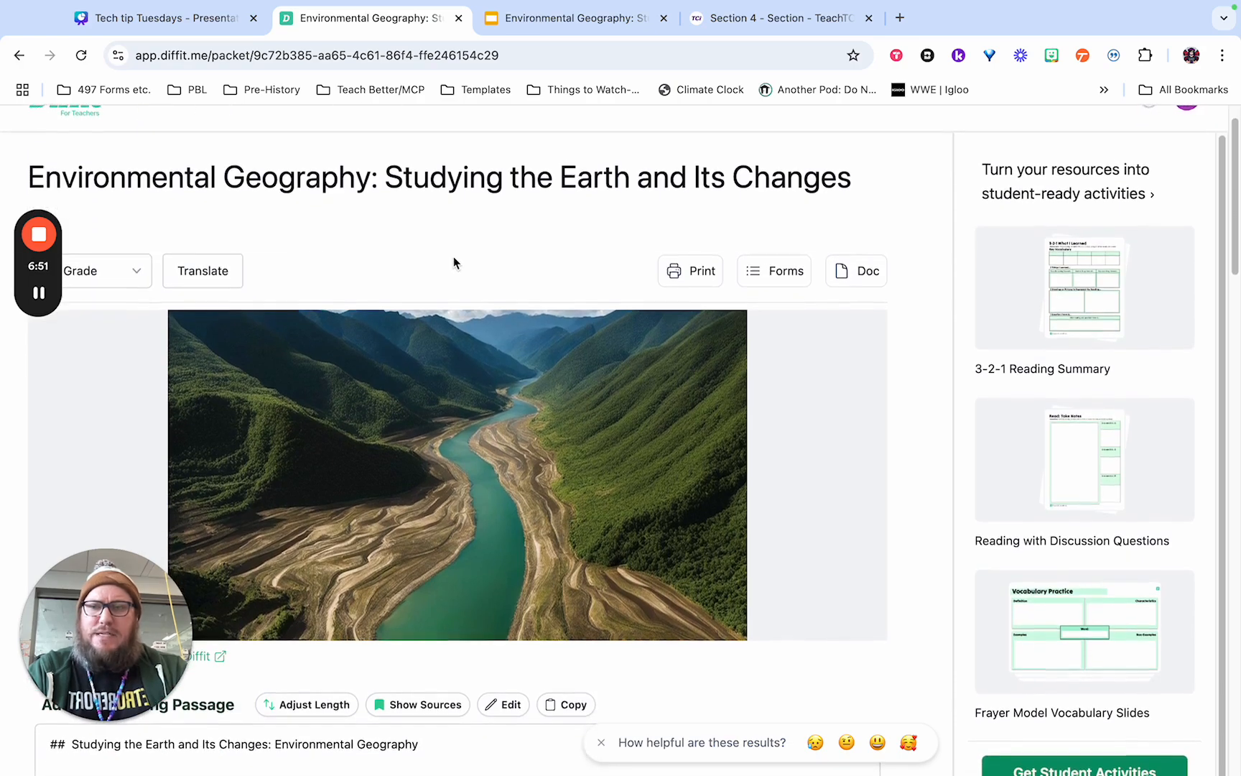
{"action": "scroll", "coordinate": [461, 262], "scroll_direction": "down", "scroll_amount": 2}
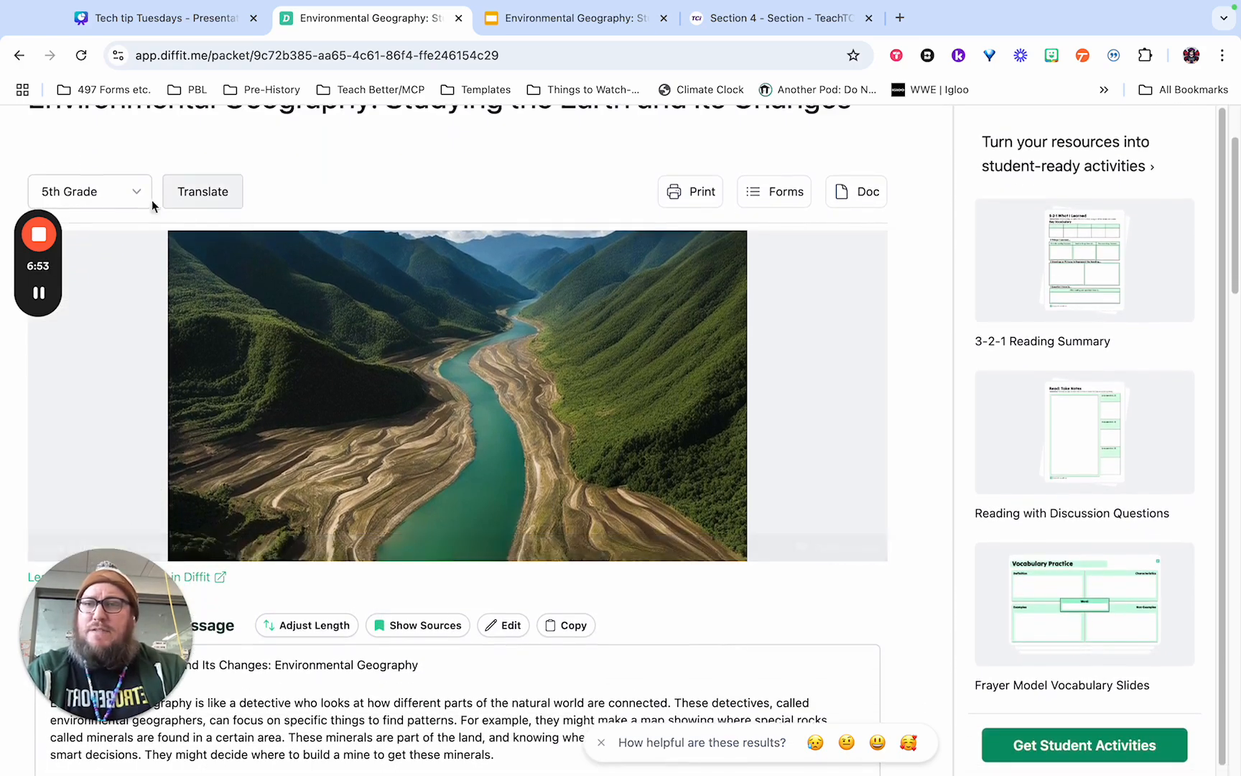
{"action": "scroll", "coordinate": [349, 311], "scroll_direction": "down", "scroll_amount": 5}
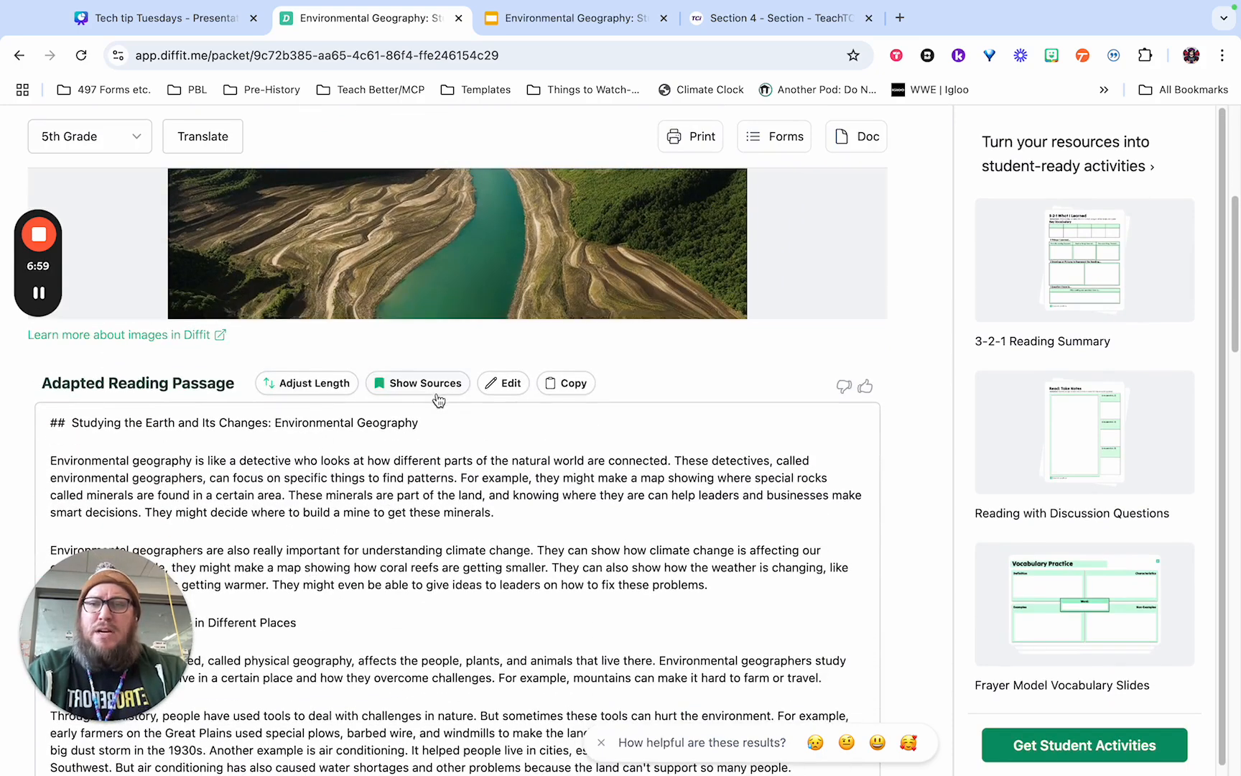
{"action": "scroll", "coordinate": [526, 463], "scroll_direction": "down", "scroll_amount": 10}
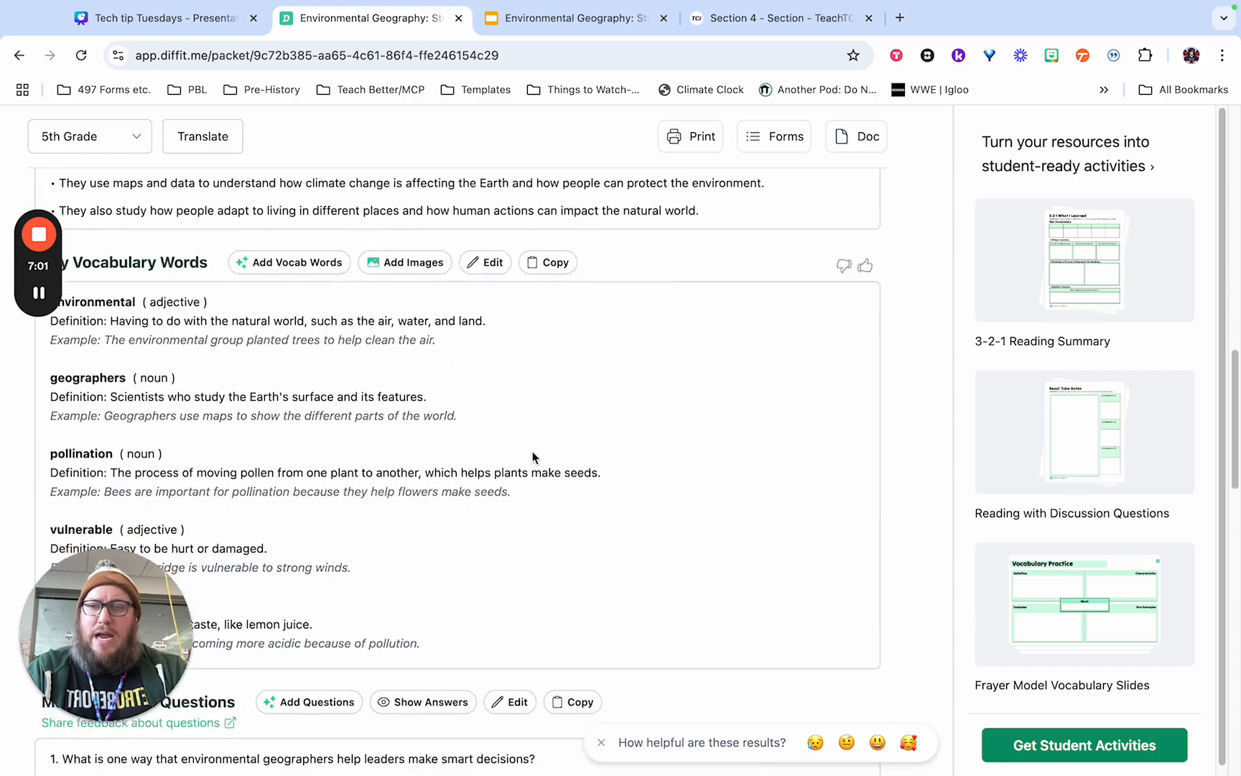
{"action": "scroll", "coordinate": [467, 424], "scroll_direction": "down", "scroll_amount": 1}
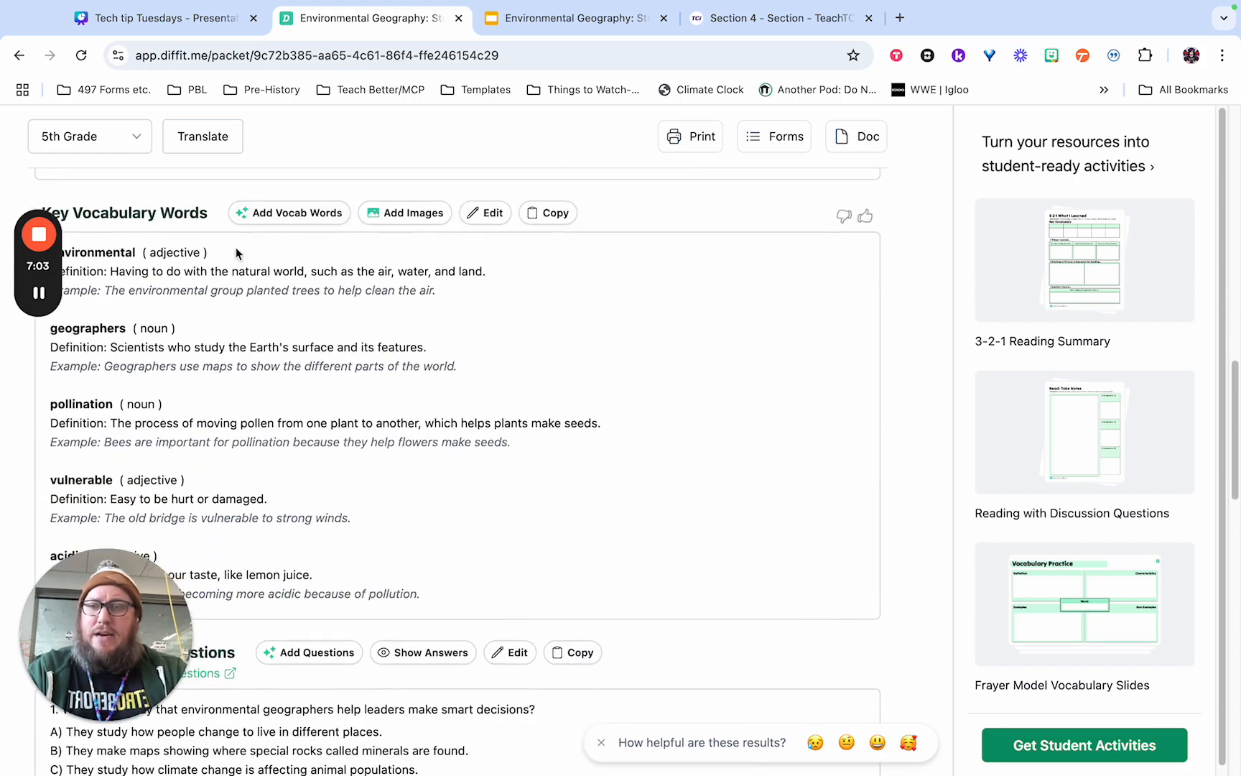
{"action": "scroll", "coordinate": [366, 401], "scroll_direction": "down", "scroll_amount": 2}
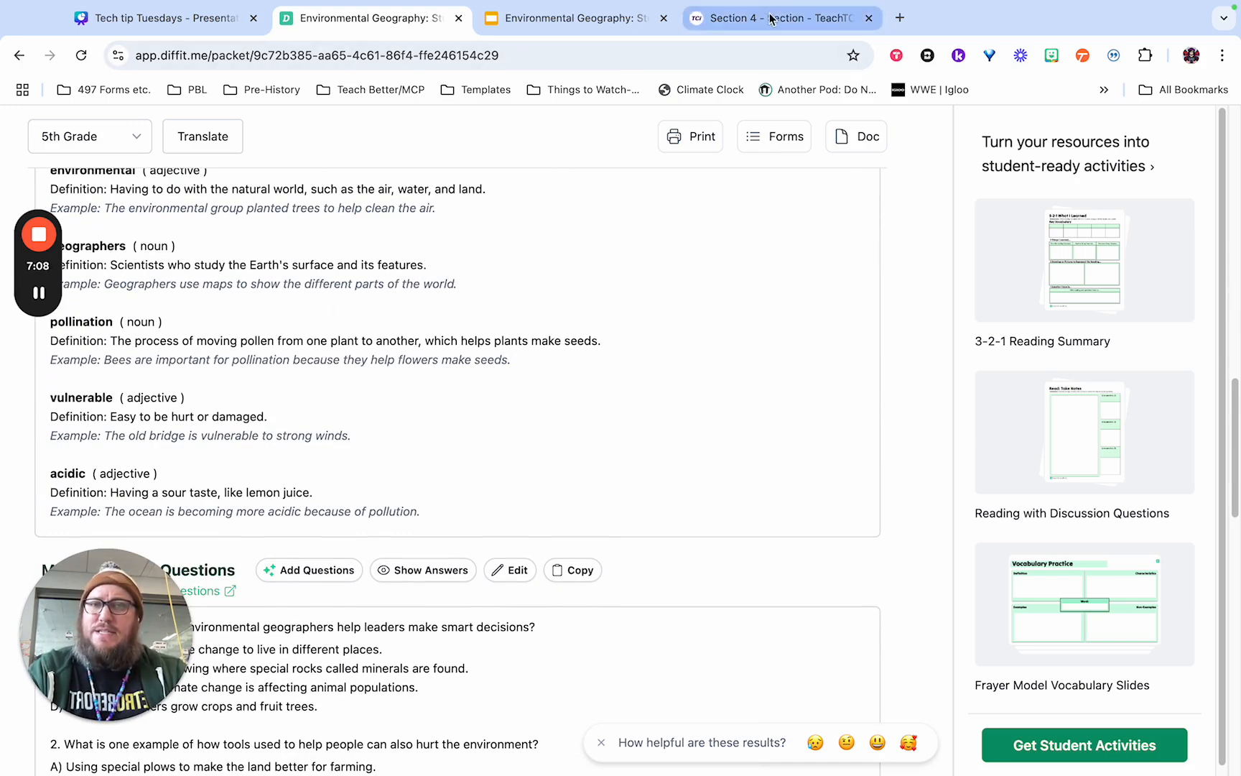
Switch to the original TeachTCI Environmental Geography reading to compare it, and return to the vocabulary words in Diffit.
{"action": "left_click", "coordinate": [735, 32]}
{"action": "scroll", "coordinate": [710, 335], "scroll_direction": "up", "scroll_amount": 5}
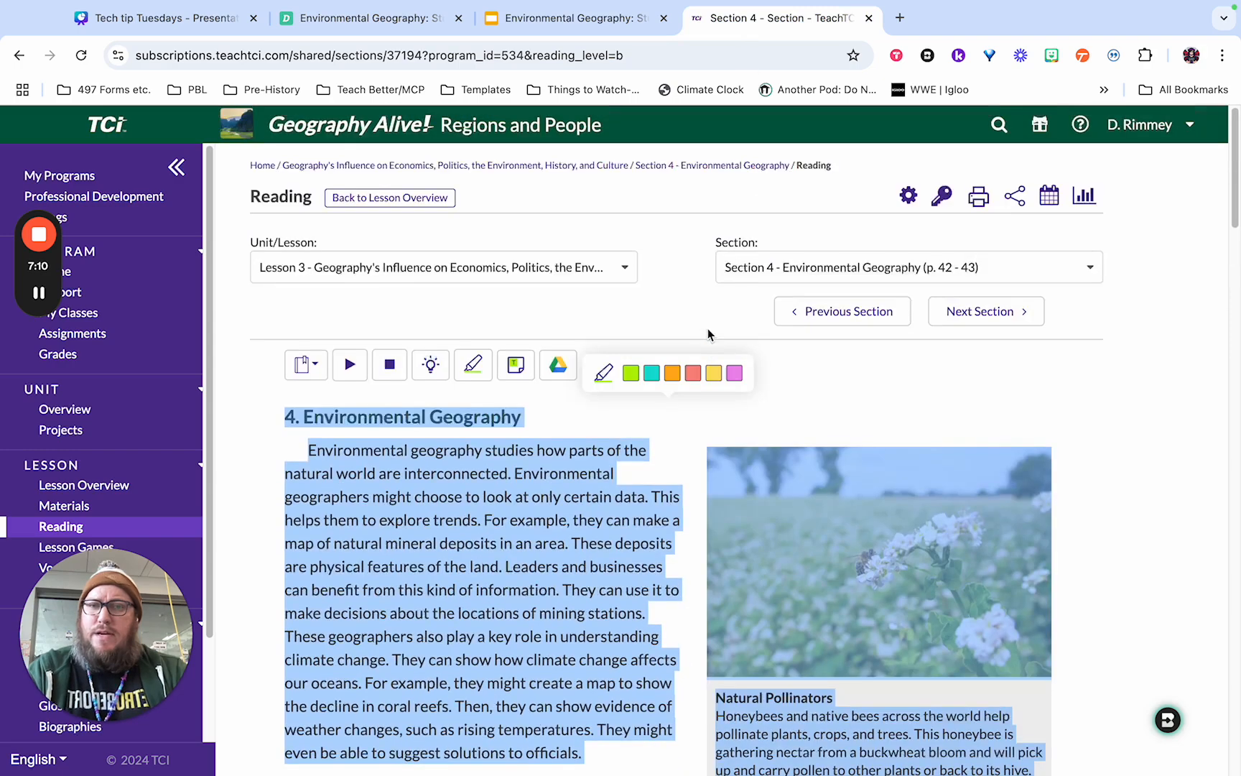
{"action": "scroll", "coordinate": [835, 521], "scroll_direction": "down", "scroll_amount": 4}
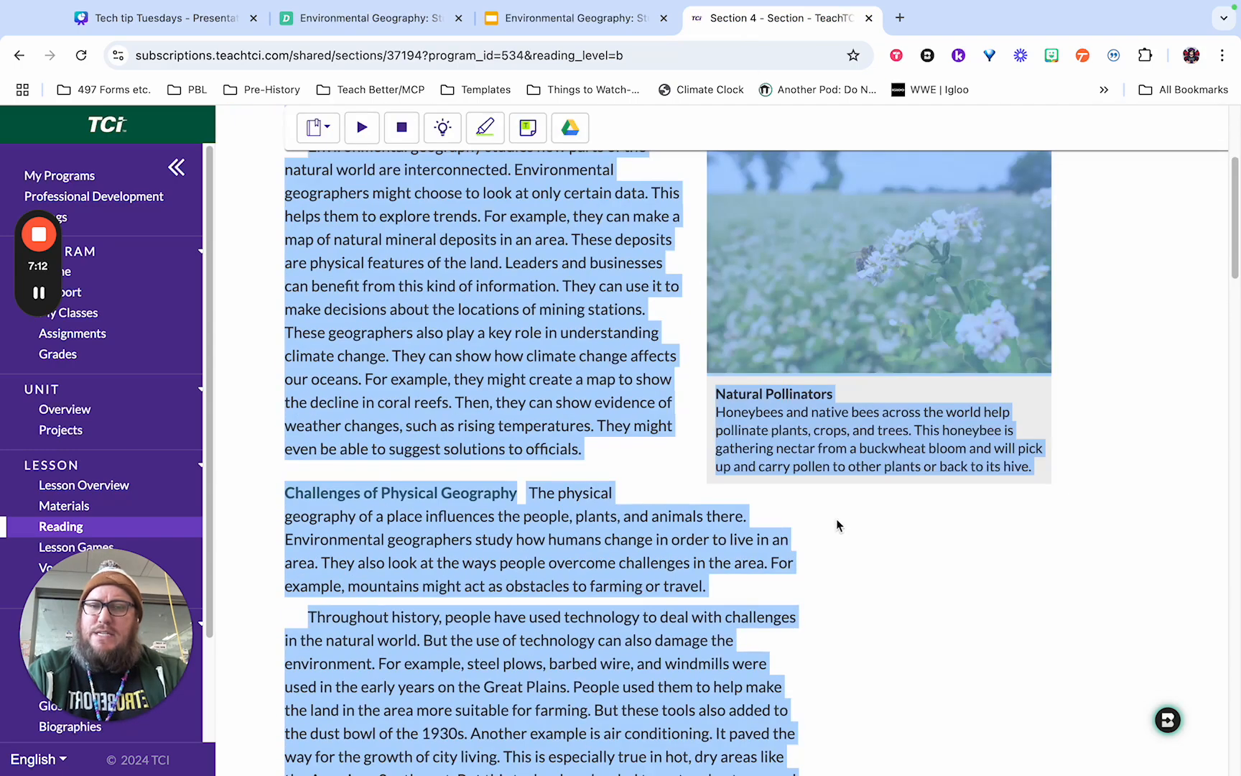
{"action": "left_click", "coordinate": [380, 21]}
{"action": "scroll", "coordinate": [399, 454], "scroll_direction": "down", "scroll_amount": 1}
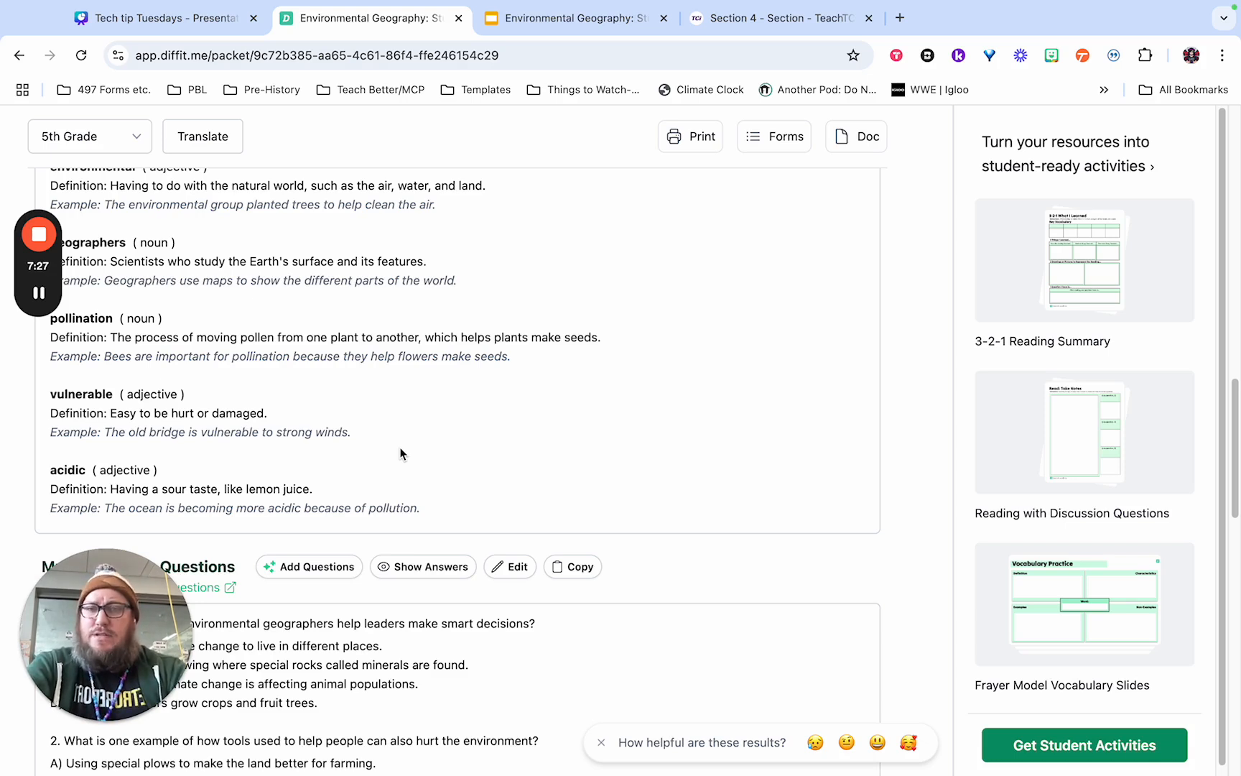
Leave the Environmental Geography resource and look through the list of saved resources in My Resources.
{"action": "scroll", "coordinate": [400, 453], "scroll_direction": "up", "scroll_amount": 5}
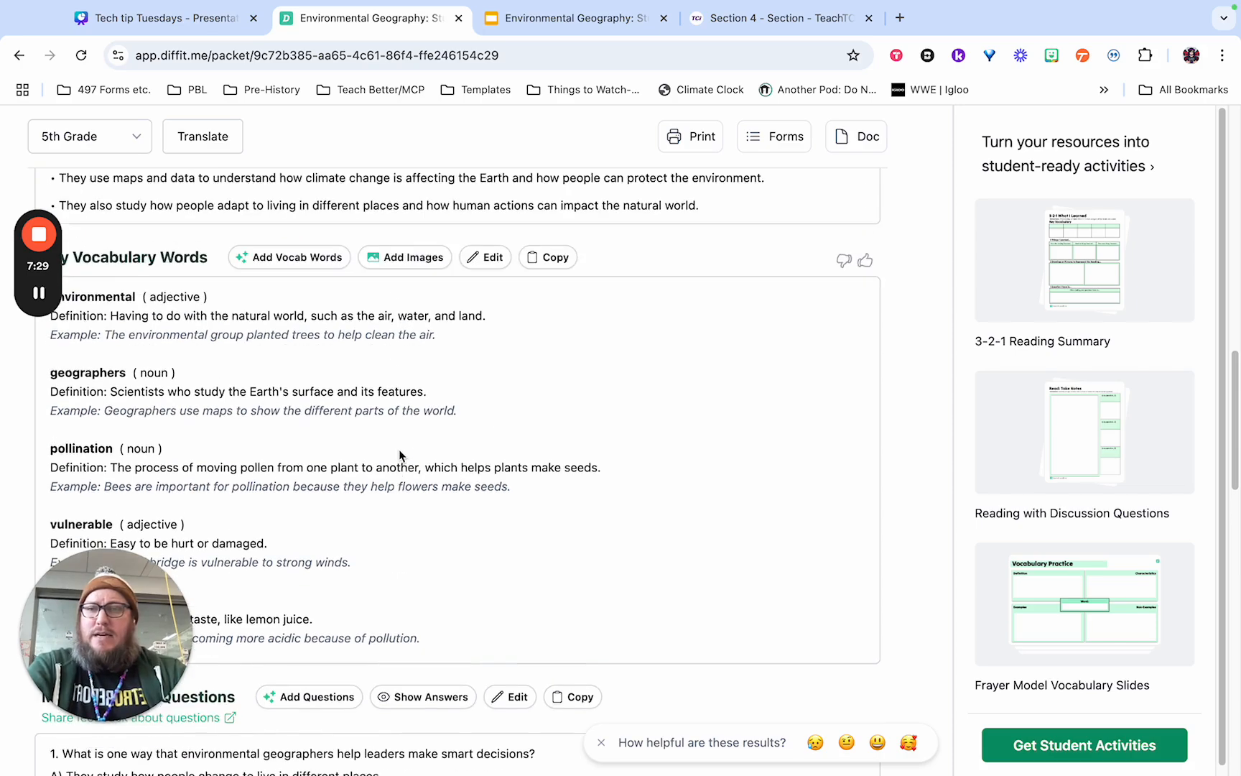
{"action": "scroll", "coordinate": [352, 283], "scroll_direction": "up", "scroll_amount": 15}
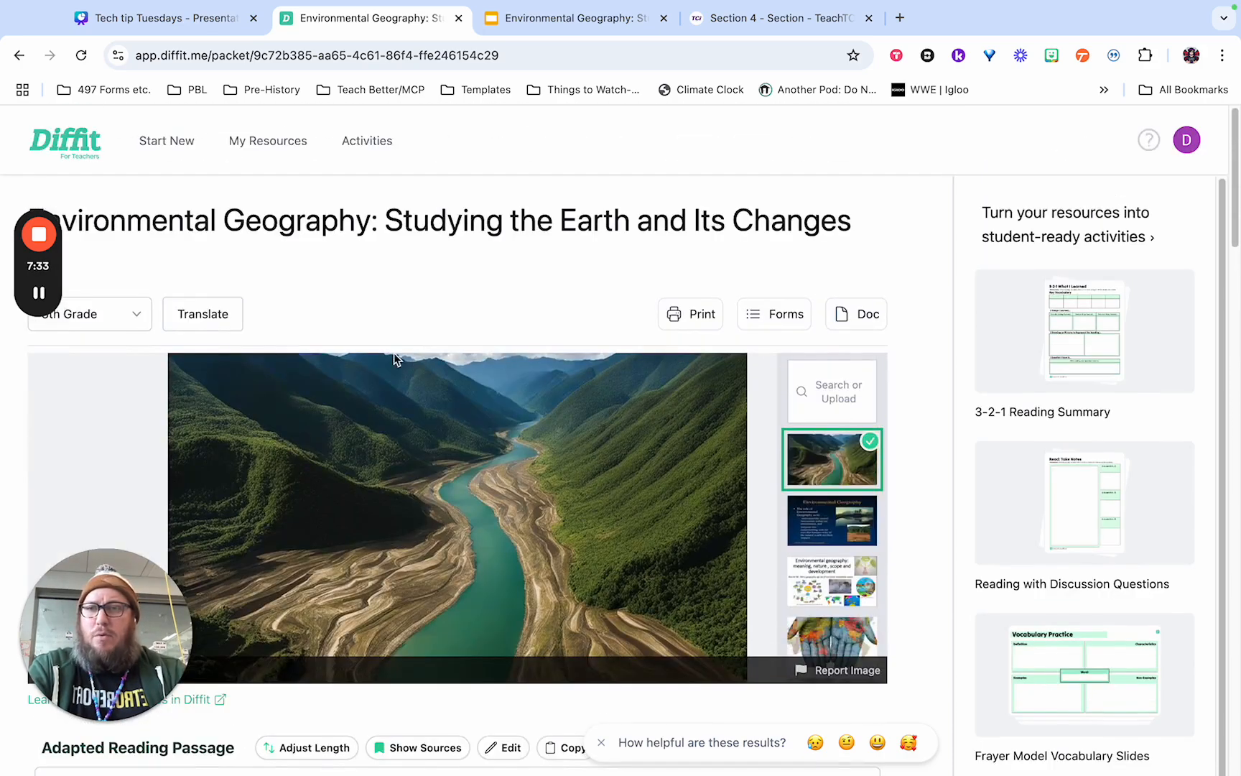
{"action": "left_click", "coordinate": [268, 153]}
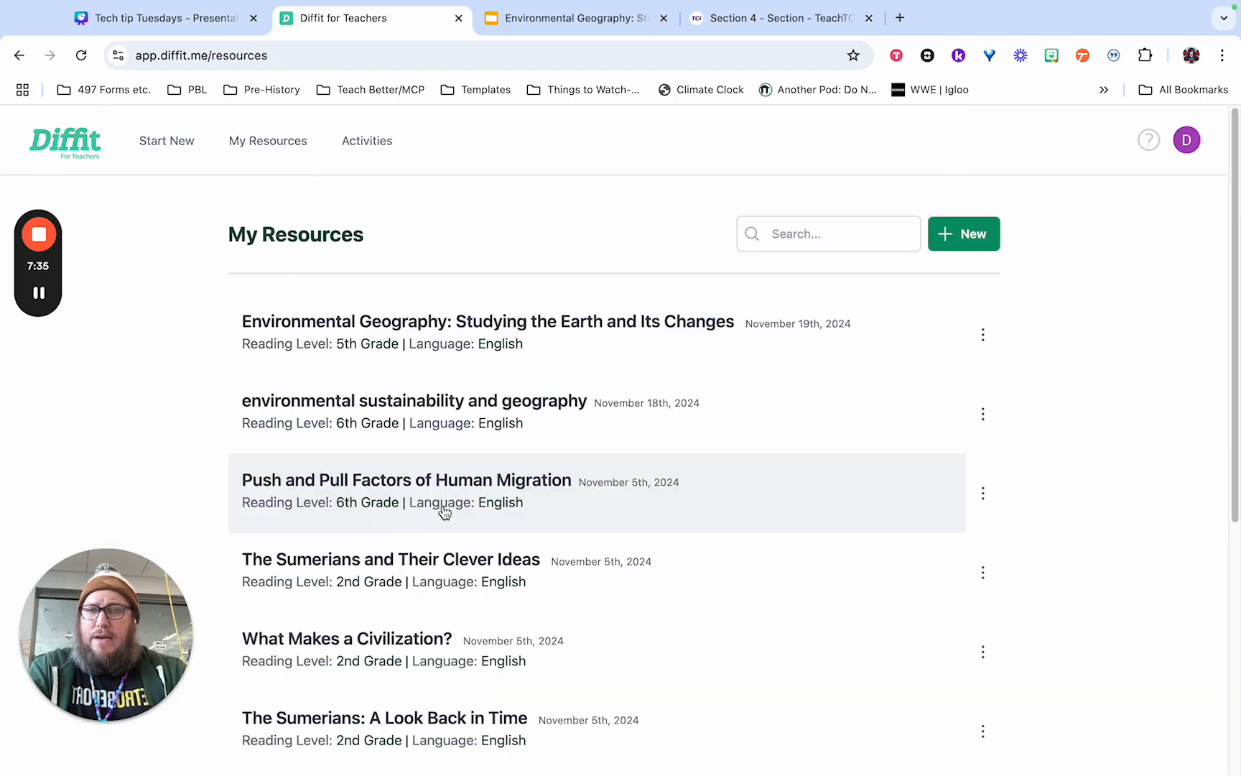
{"action": "scroll", "coordinate": [443, 495], "scroll_direction": "down", "scroll_amount": 7}
{"action": "scroll", "coordinate": [443, 474], "scroll_direction": "down", "scroll_amount": 1}
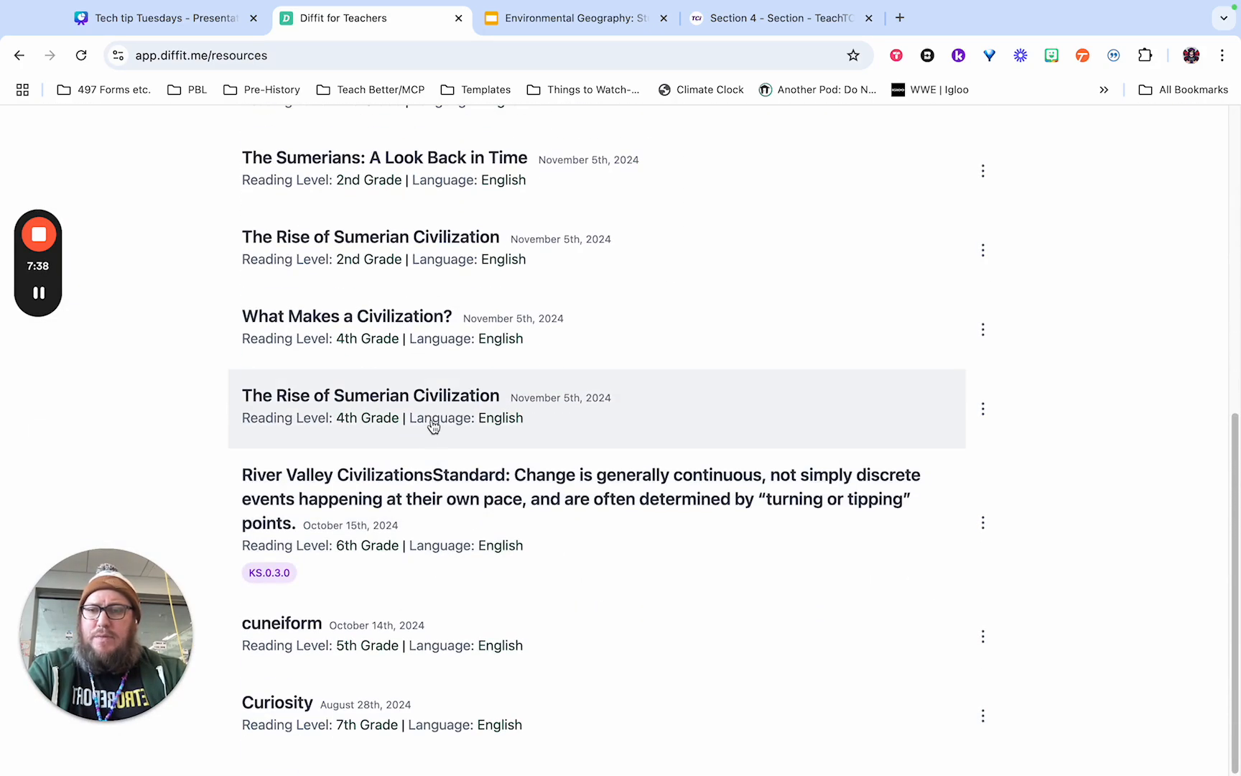
{"action": "scroll", "coordinate": [452, 319], "scroll_direction": "up", "scroll_amount": 4}
{"action": "scroll", "coordinate": [464, 378], "scroll_direction": "up", "scroll_amount": 5}
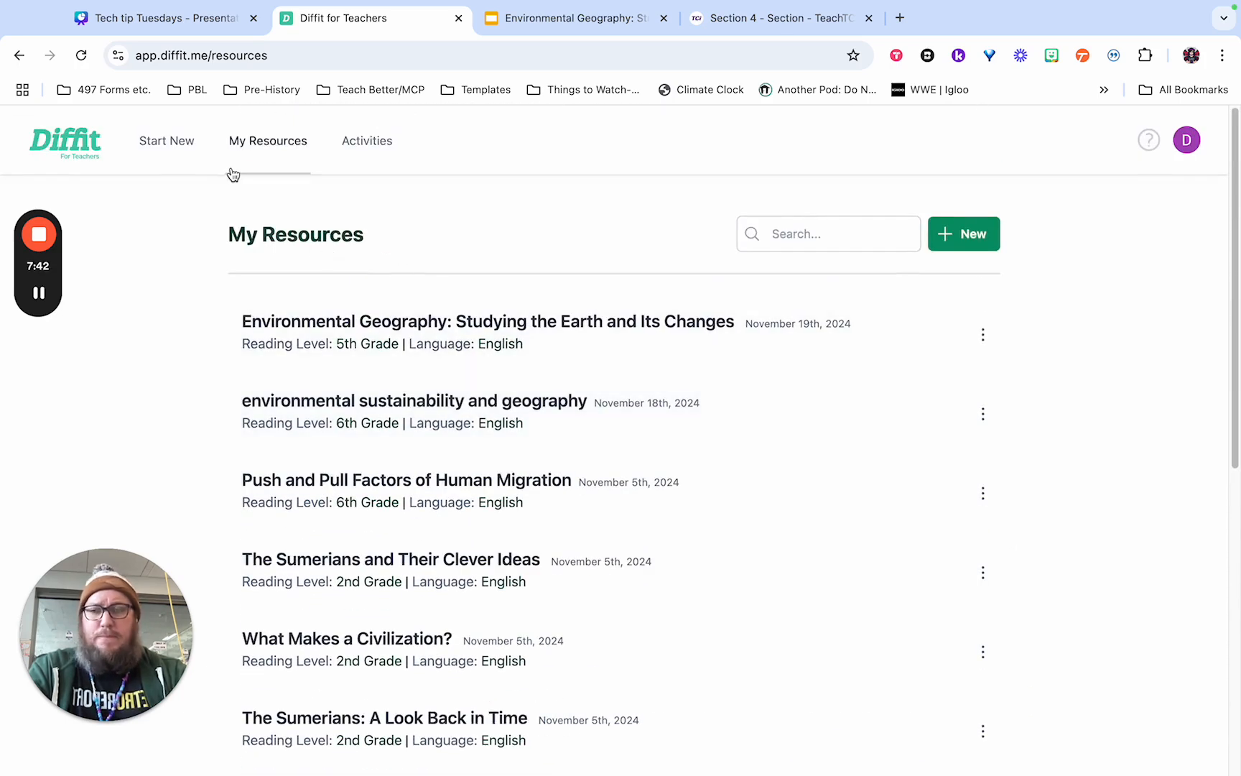
Open a blank new-resource form, and switch to the TeachTCI Environmental Geography reading to look for a topic idea.
{"action": "left_click", "coordinate": [180, 152]}
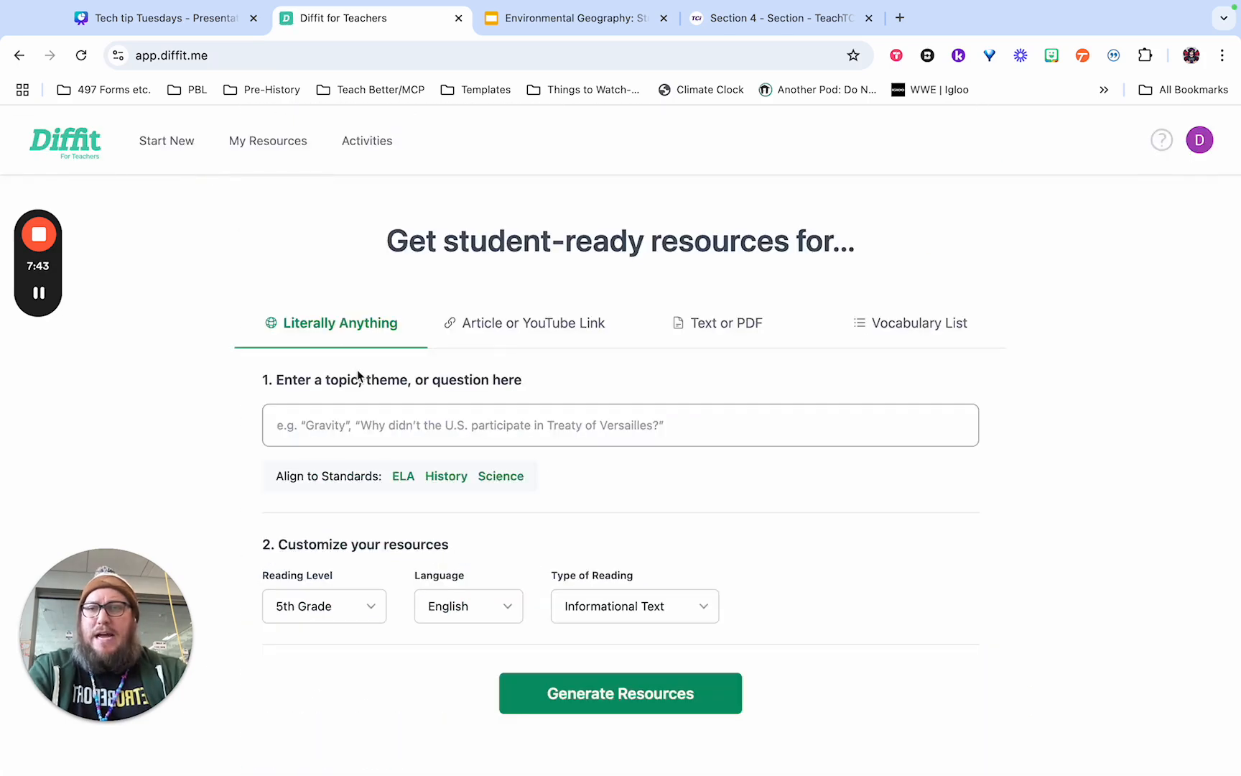
{"action": "left_click", "coordinate": [704, 24]}
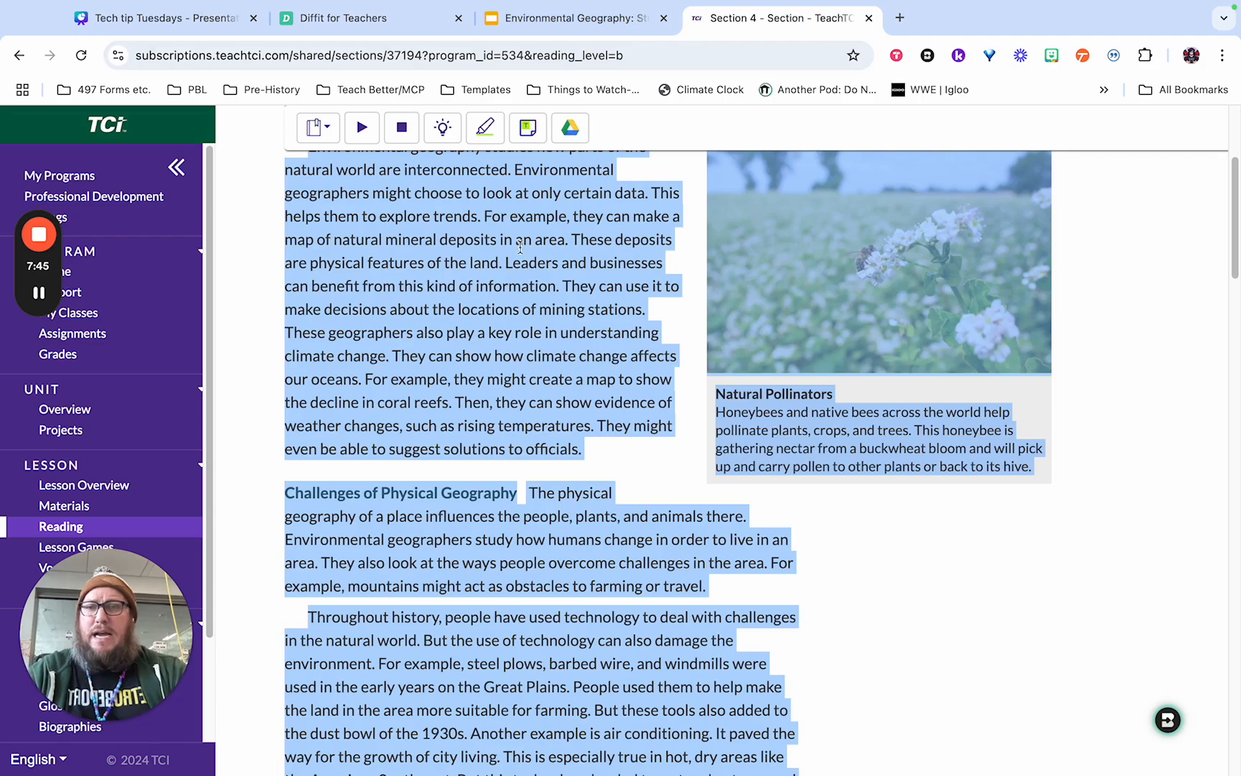
{"action": "scroll", "coordinate": [539, 309], "scroll_direction": "up", "scroll_amount": 4}
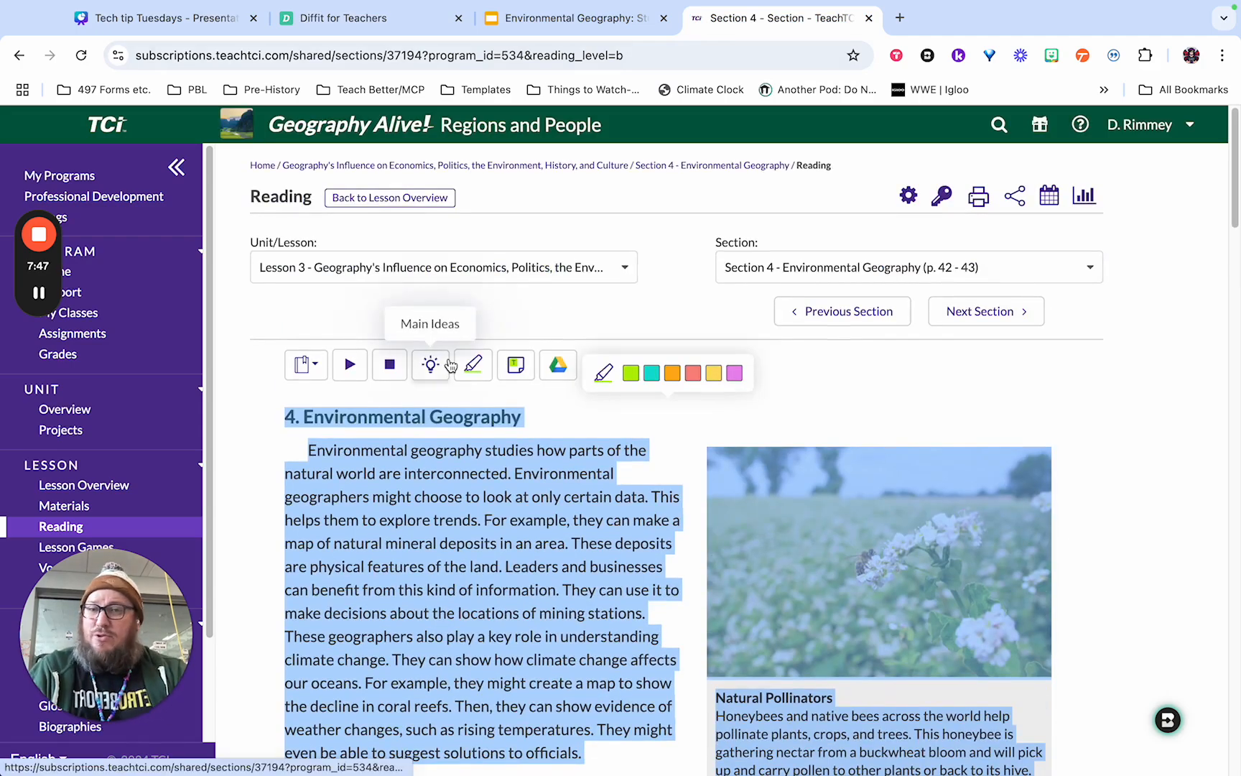
{"action": "scroll", "coordinate": [474, 367], "scroll_direction": "down", "scroll_amount": 7}
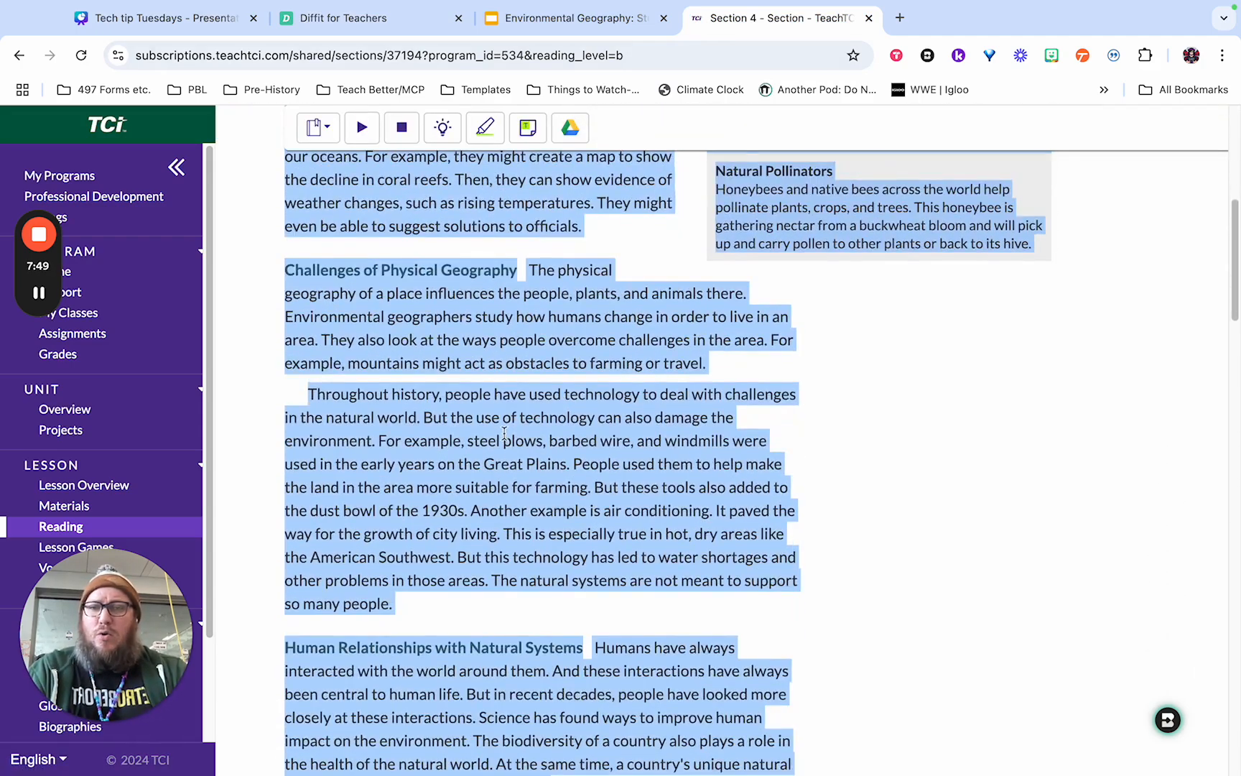
{"action": "scroll", "coordinate": [504, 443], "scroll_direction": "down", "scroll_amount": 3}
{"action": "scroll", "coordinate": [509, 440], "scroll_direction": "down", "scroll_amount": 2}
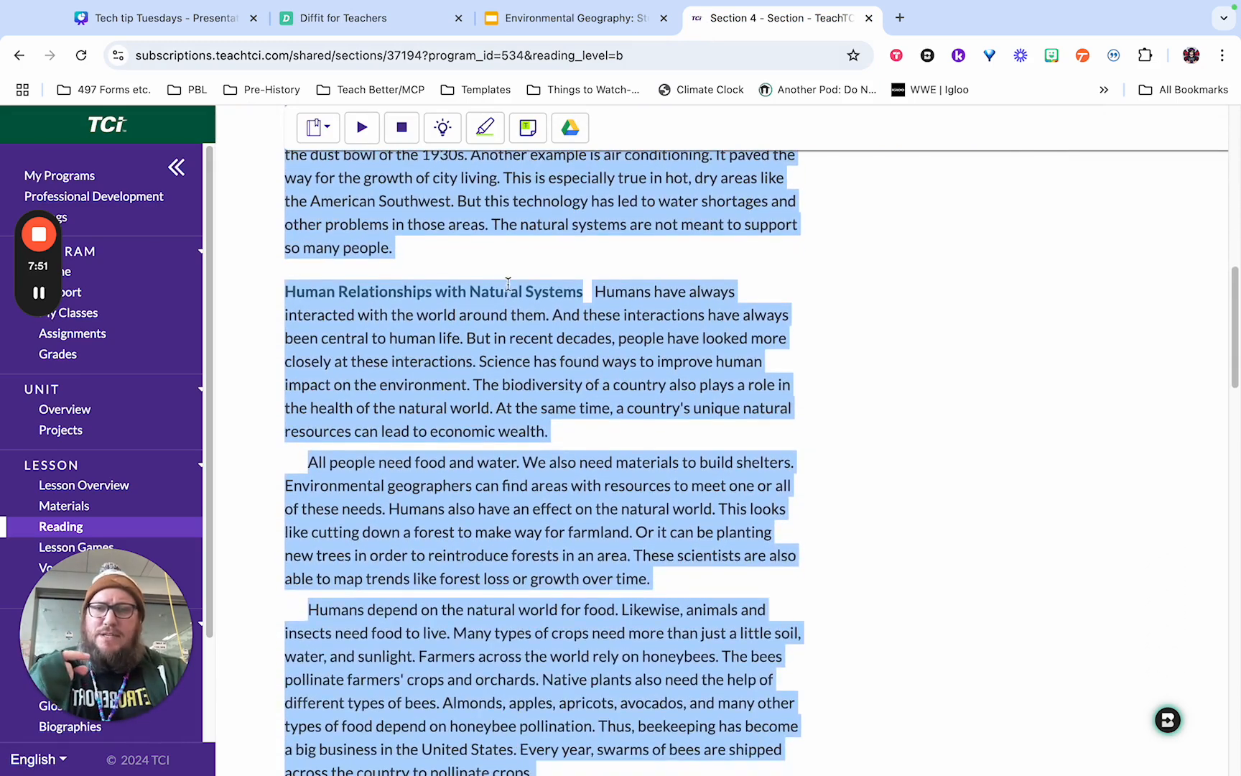
{"action": "scroll", "coordinate": [513, 697], "scroll_direction": "down", "scroll_amount": 2}
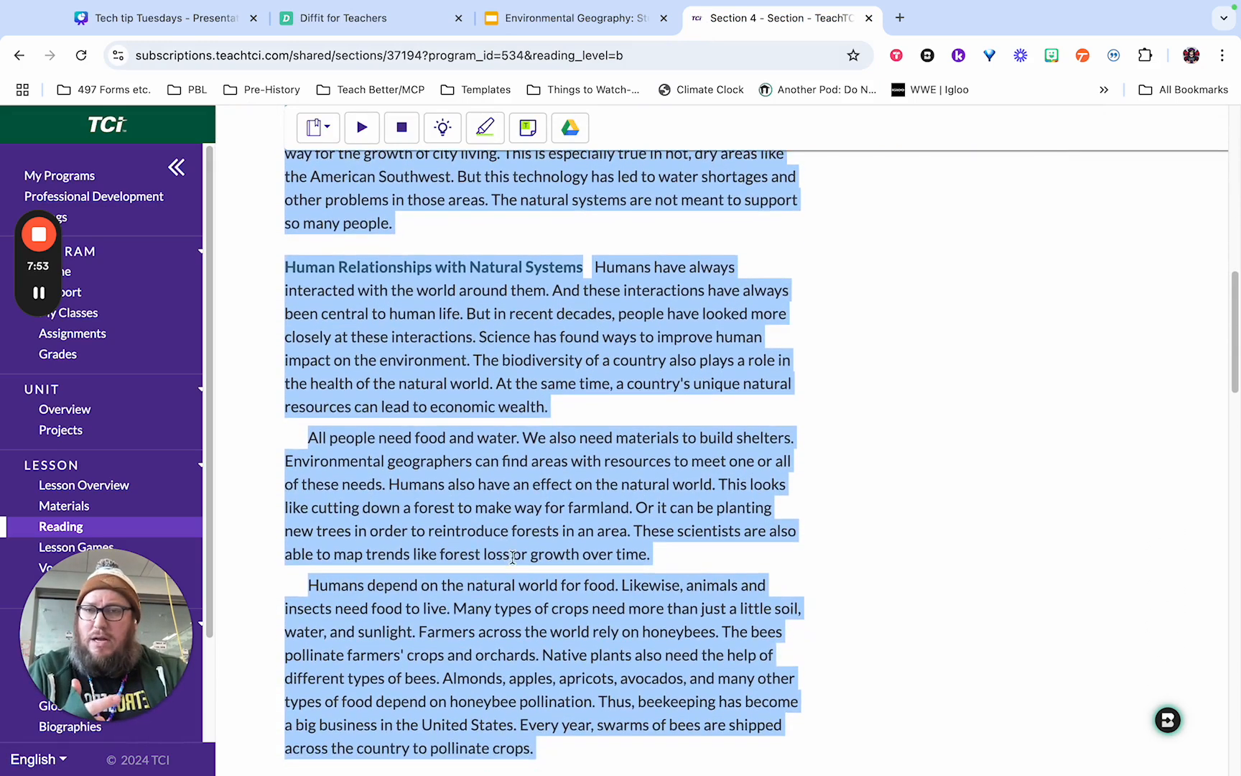
{"action": "scroll", "coordinate": [520, 553], "scroll_direction": "up", "scroll_amount": 2}
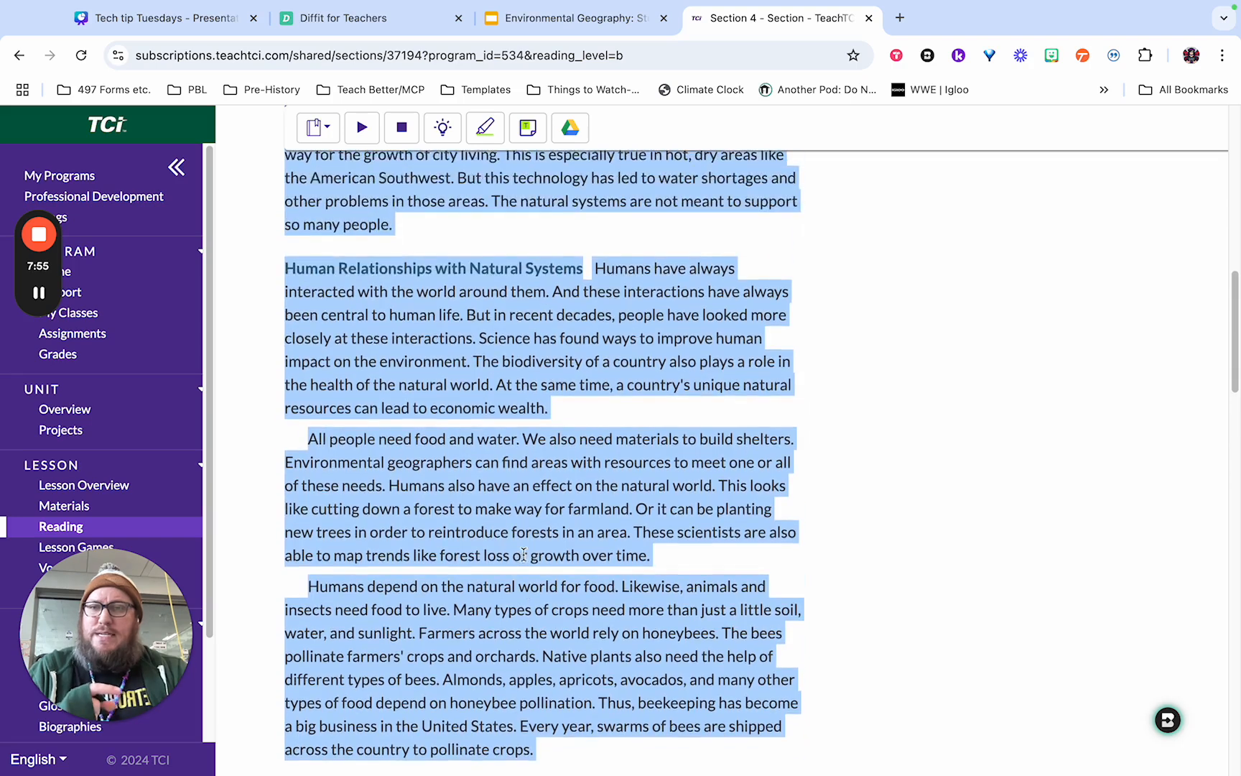
Switch back to Diffit and enter "Human-environment interactions" as the topic for the new resource.
{"action": "left_click", "coordinate": [409, 25]}
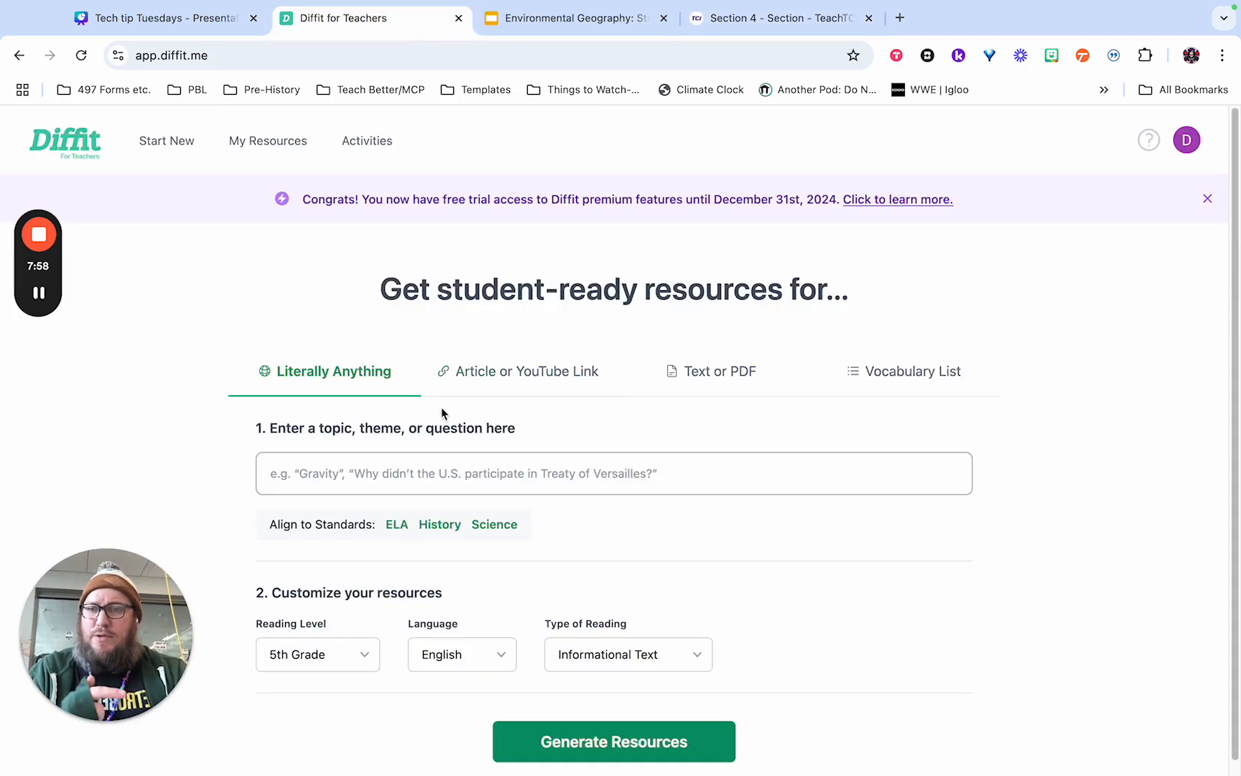
{"action": "left_click", "coordinate": [457, 461]}
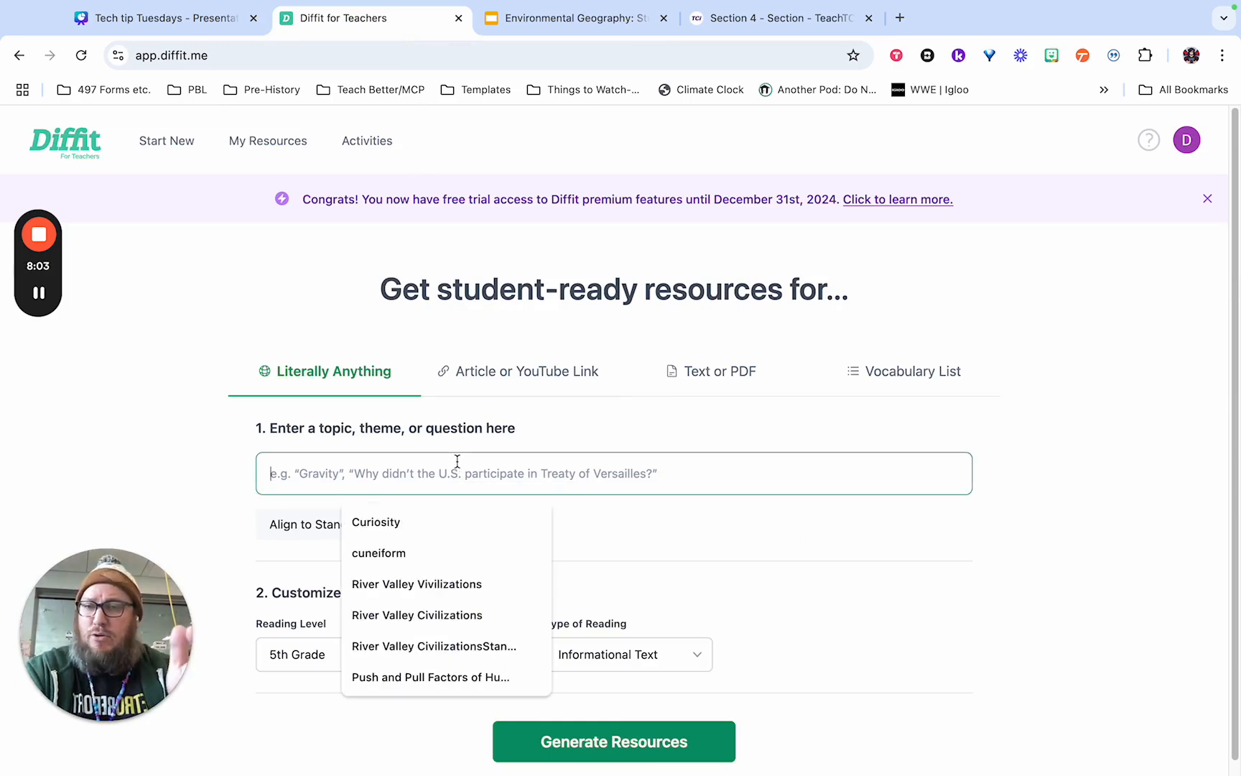
{"action": "type", "text": "Human in"}
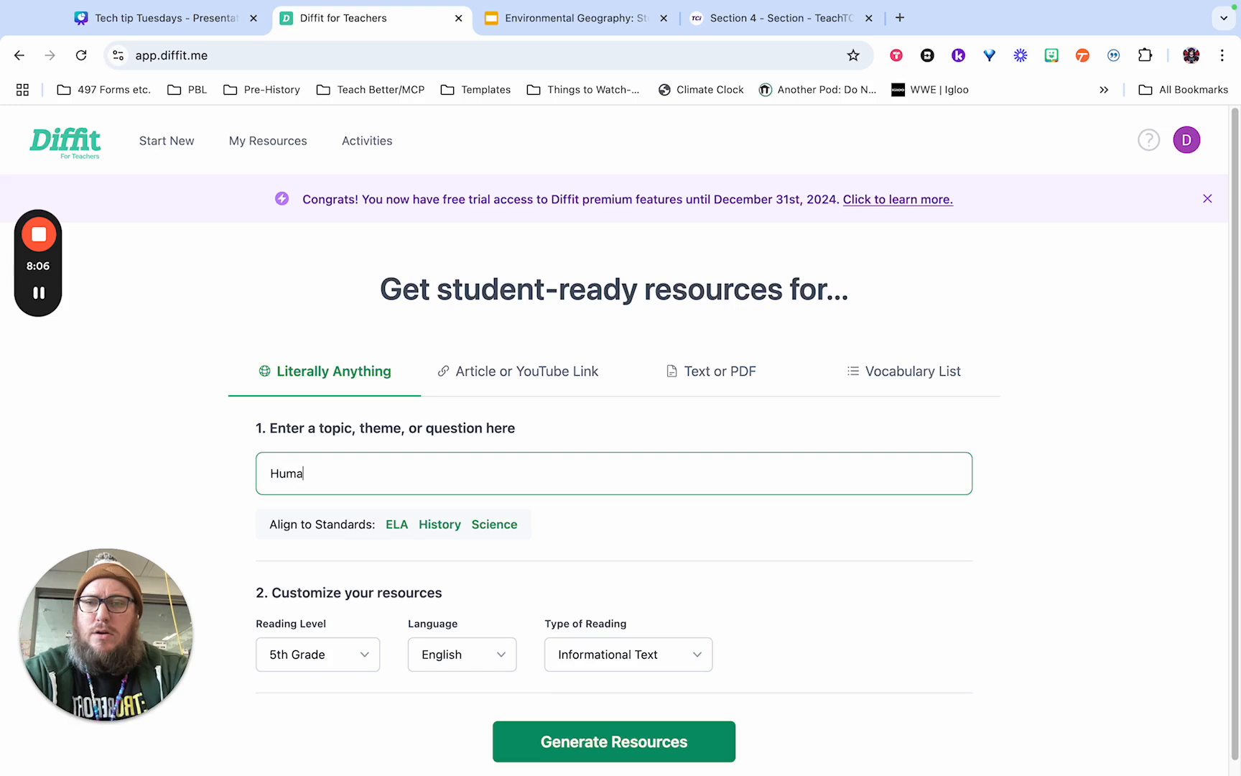
{"action": "key", "text": "BackSpace"}
{"action": "key", "text": "BackSpace"}
{"action": "key", "text": "BackSpace"}
{"action": "type", "text": "-enviro"}
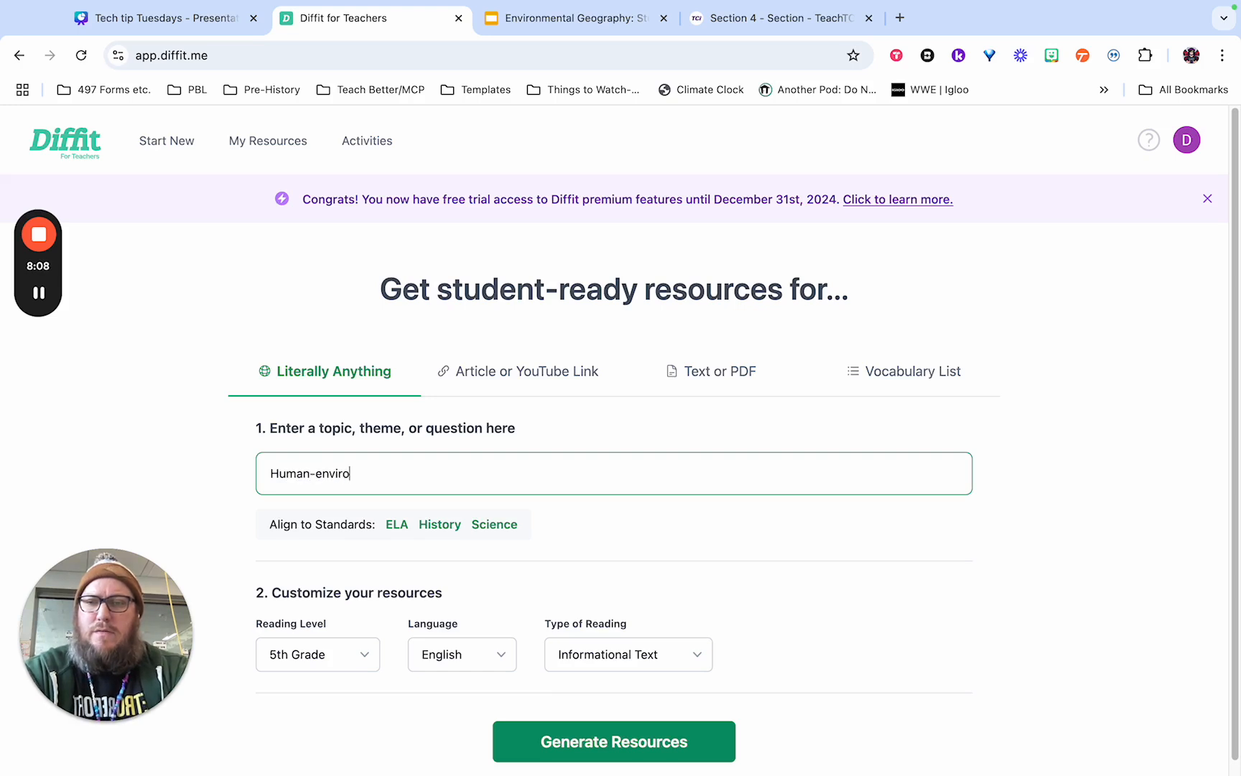
{"action": "type", "text": "nment ins"}
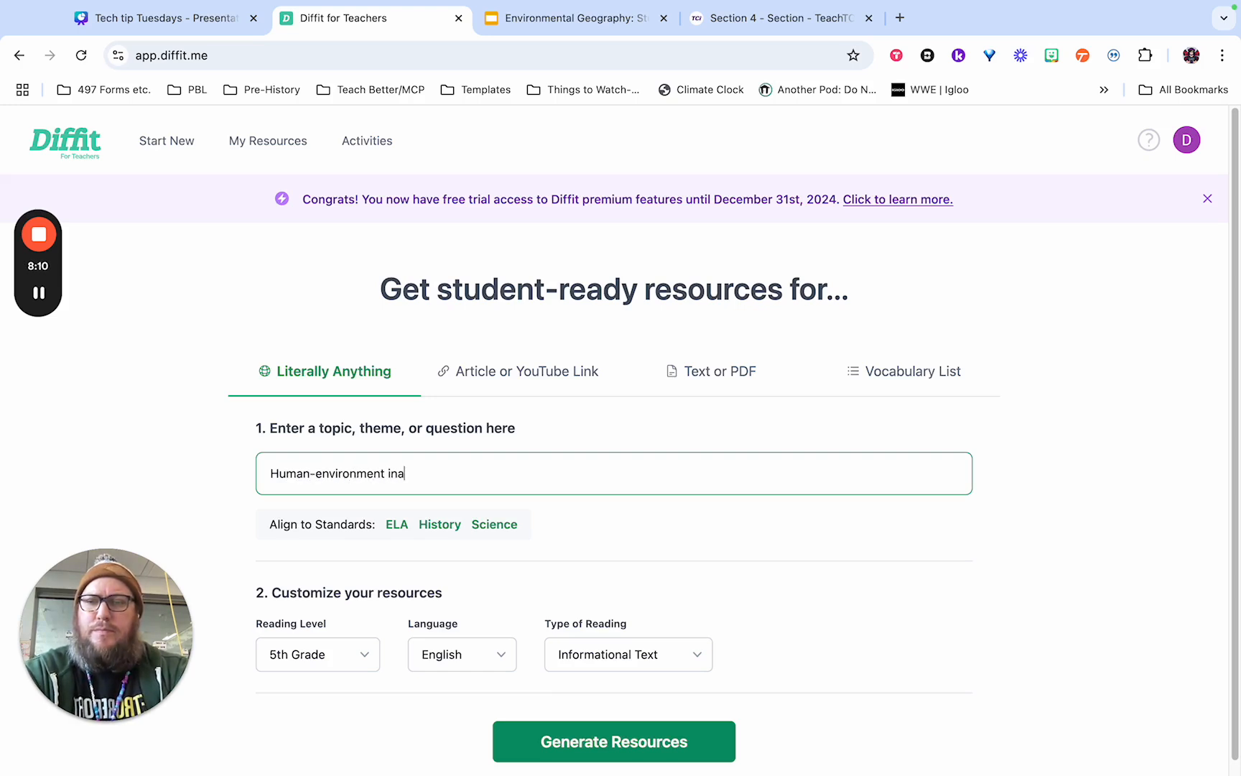
{"action": "key", "text": "BackSpace"}
{"action": "type", "text": "teractions"}
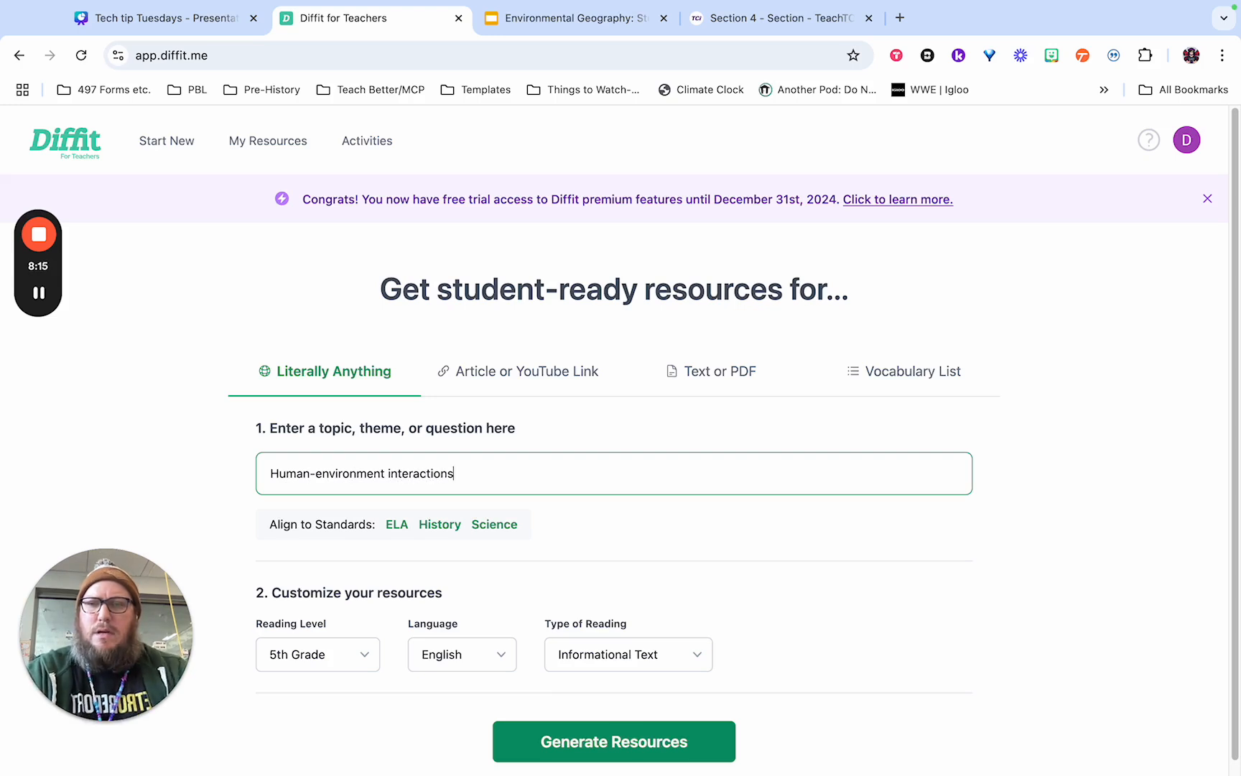
Check the type of reading options, keep Informational Text, and generate the 5th Grade English resources.
{"action": "scroll", "coordinate": [521, 545], "scroll_direction": "down", "scroll_amount": 1}
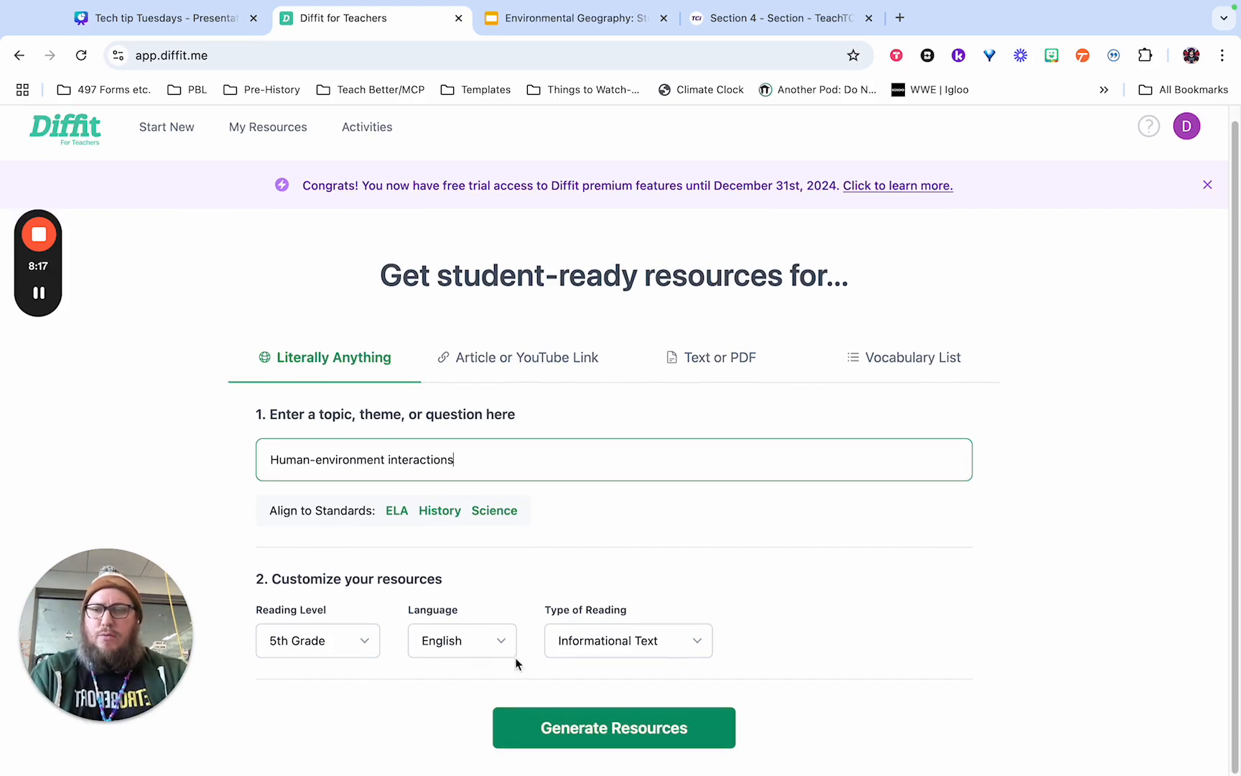
{"action": "left_click", "coordinate": [569, 650]}
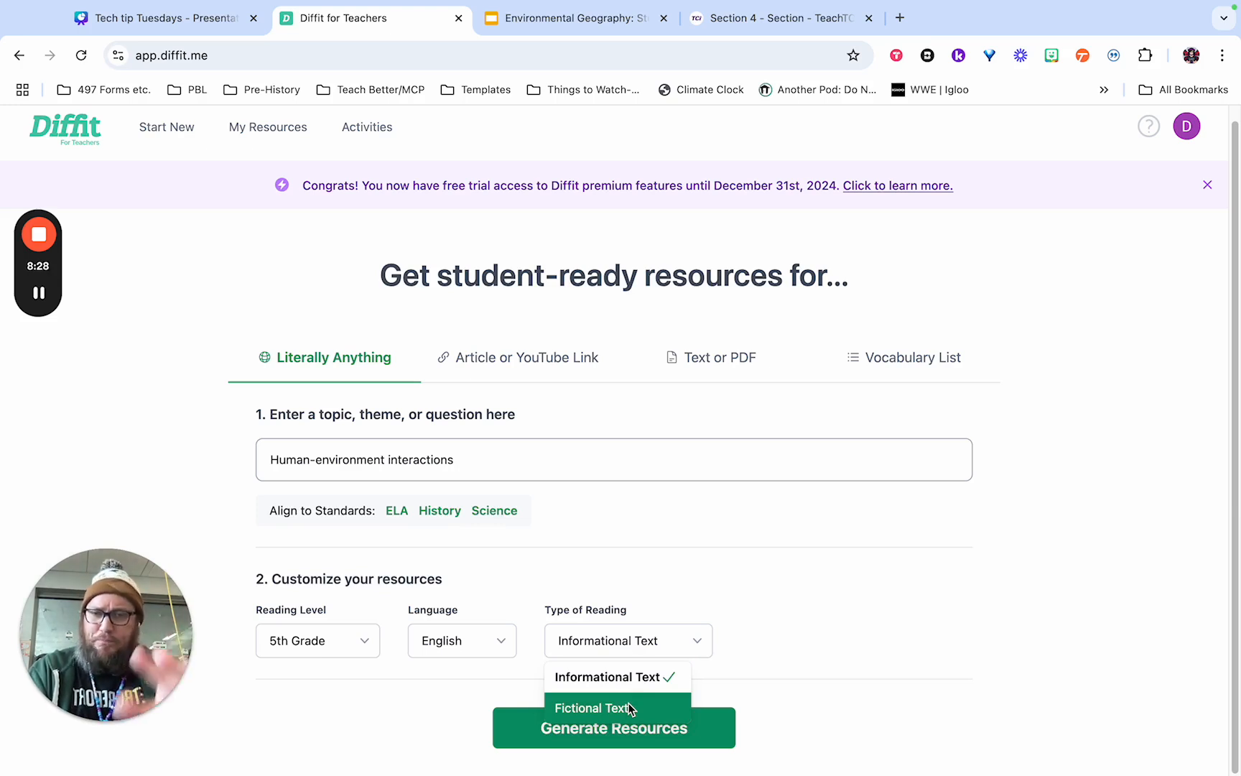
{"action": "left_click", "coordinate": [749, 662]}
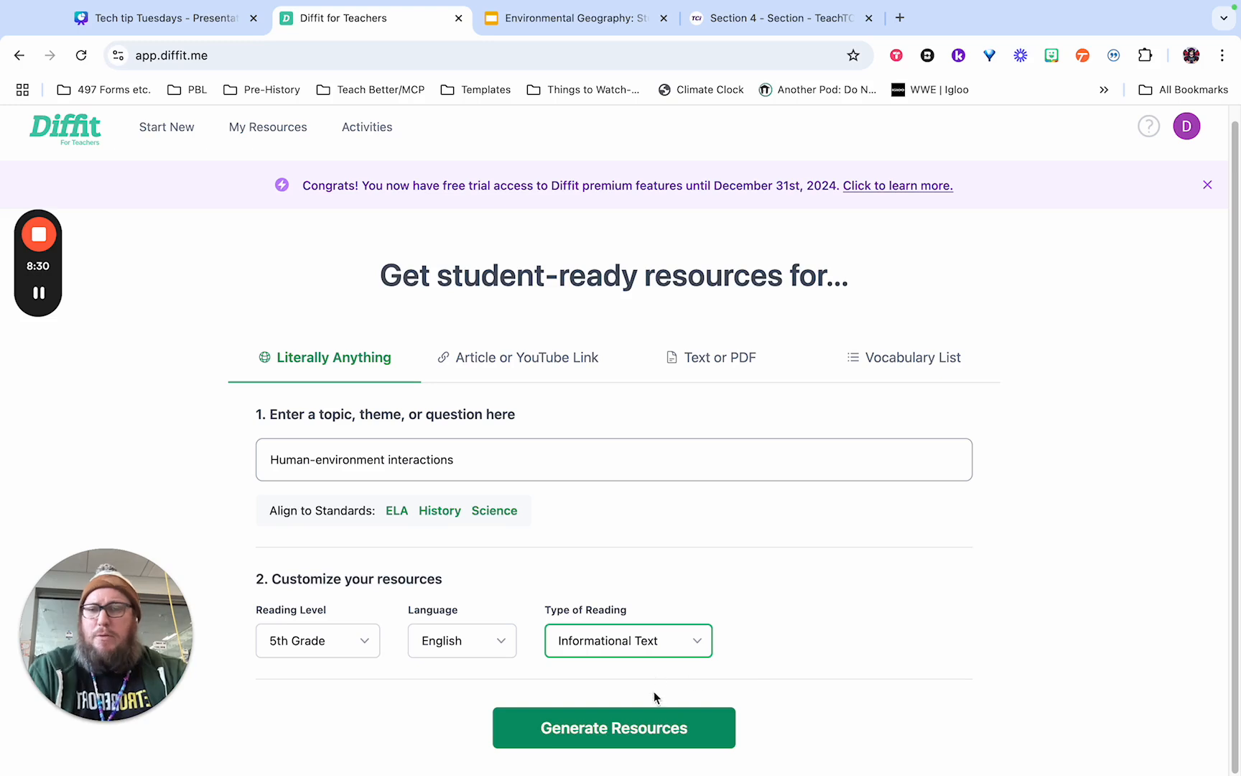
{"action": "left_click", "coordinate": [657, 722]}
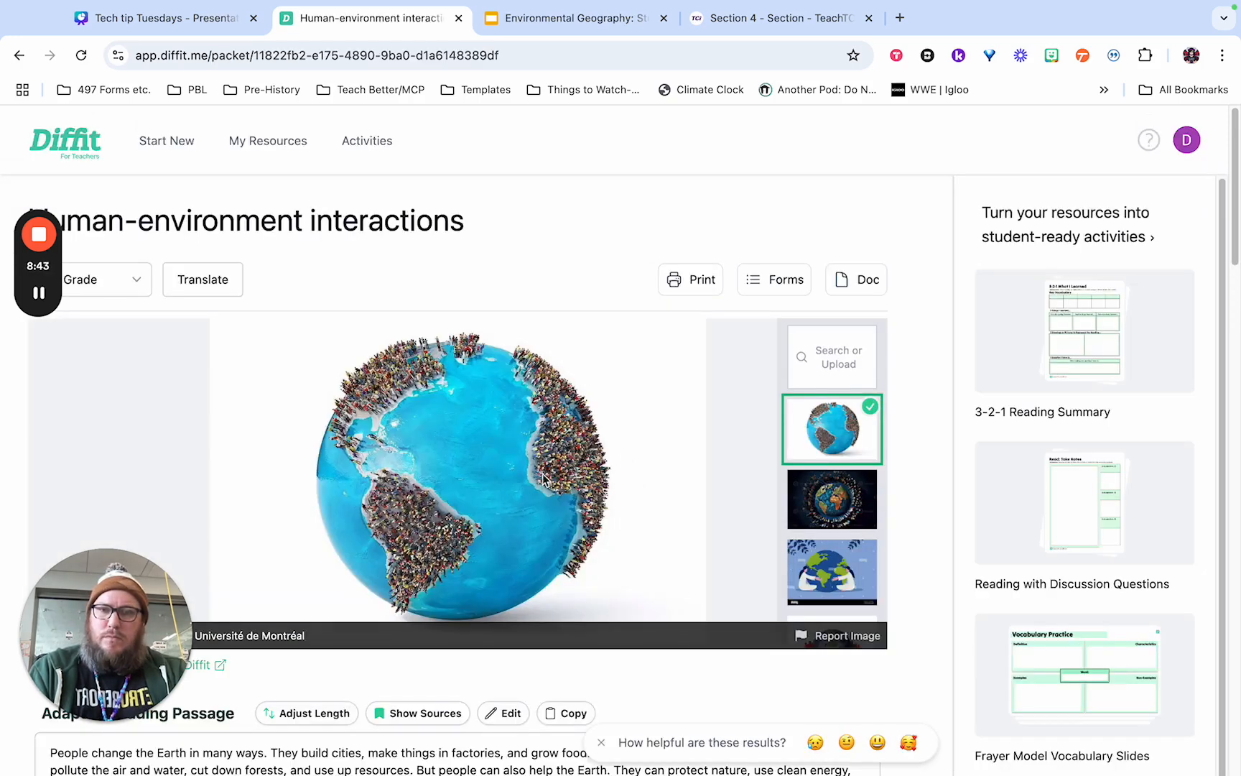
Choose the illustration of two people hugging the globe as the resource's image and look over the adapted reading passage.
{"action": "left_click", "coordinate": [809, 501]}
{"action": "left_click", "coordinate": [821, 558]}
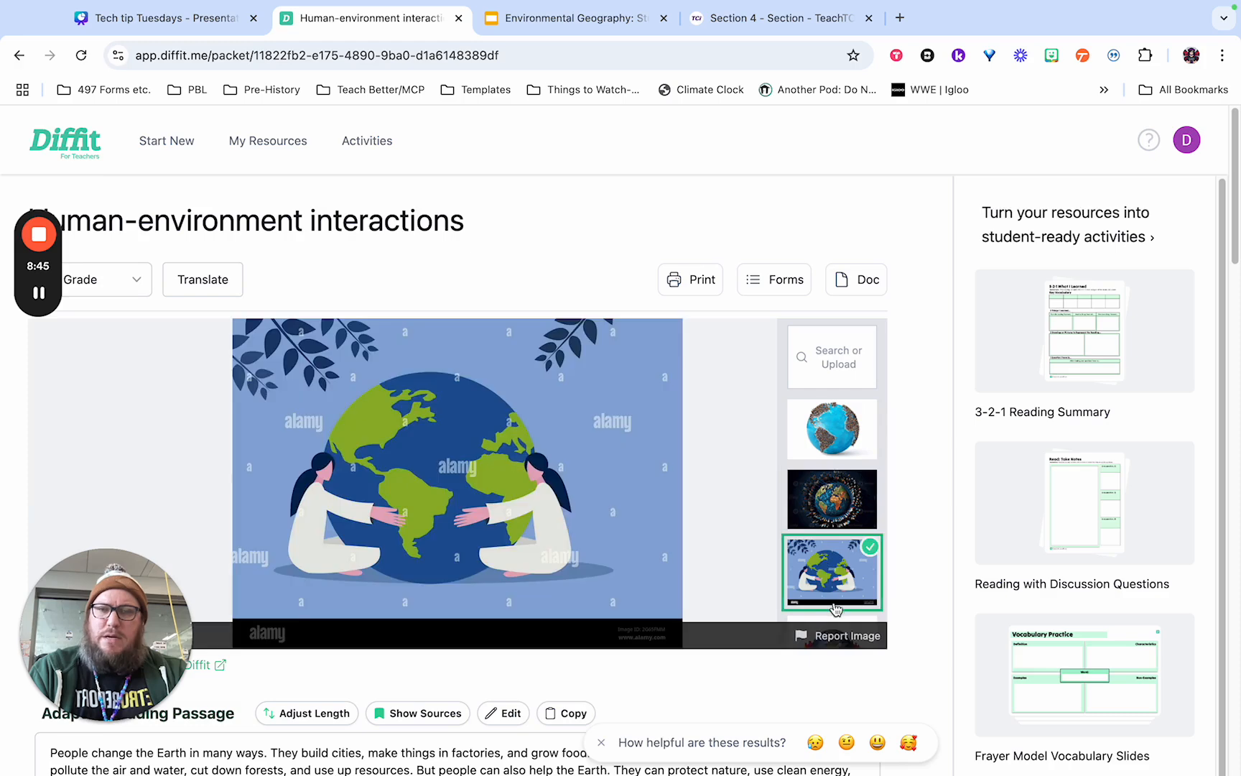
{"action": "scroll", "coordinate": [804, 448], "scroll_direction": "down", "scroll_amount": 2}
{"action": "scroll", "coordinate": [727, 479], "scroll_direction": "down", "scroll_amount": 1}
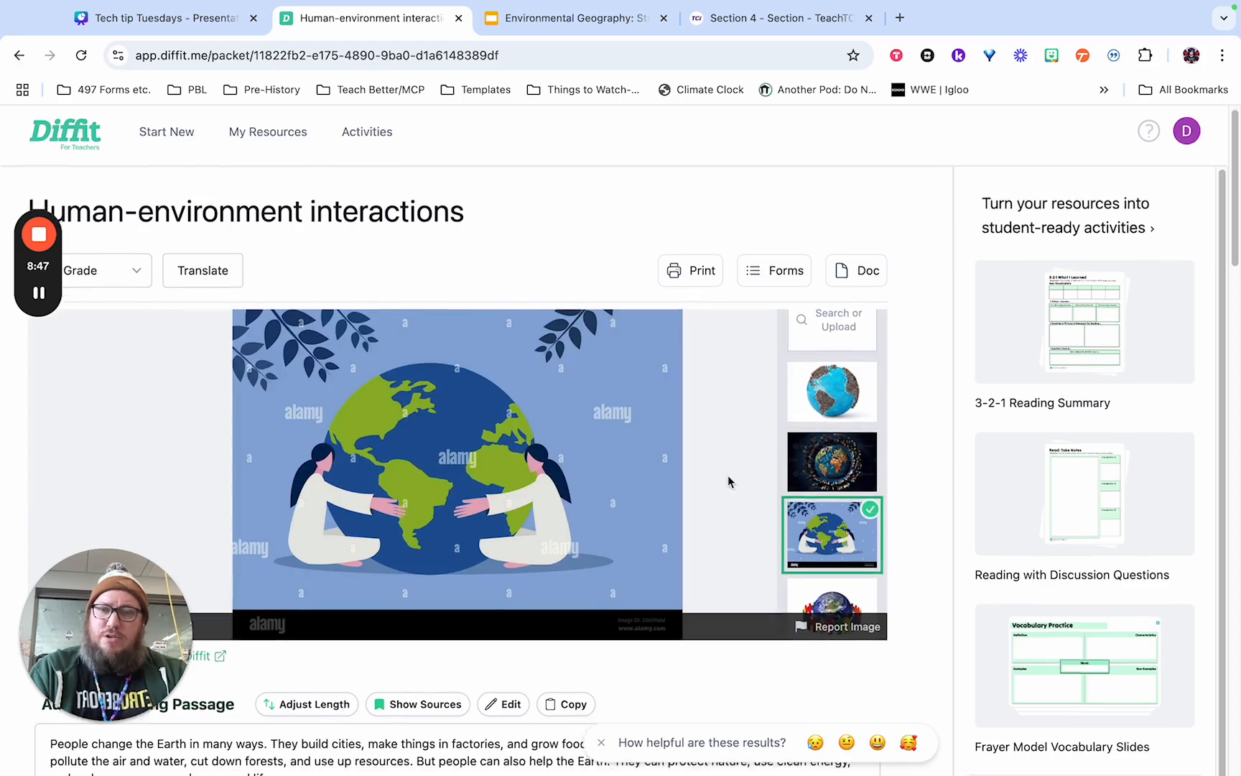
{"action": "scroll", "coordinate": [728, 481], "scroll_direction": "down", "scroll_amount": 1}
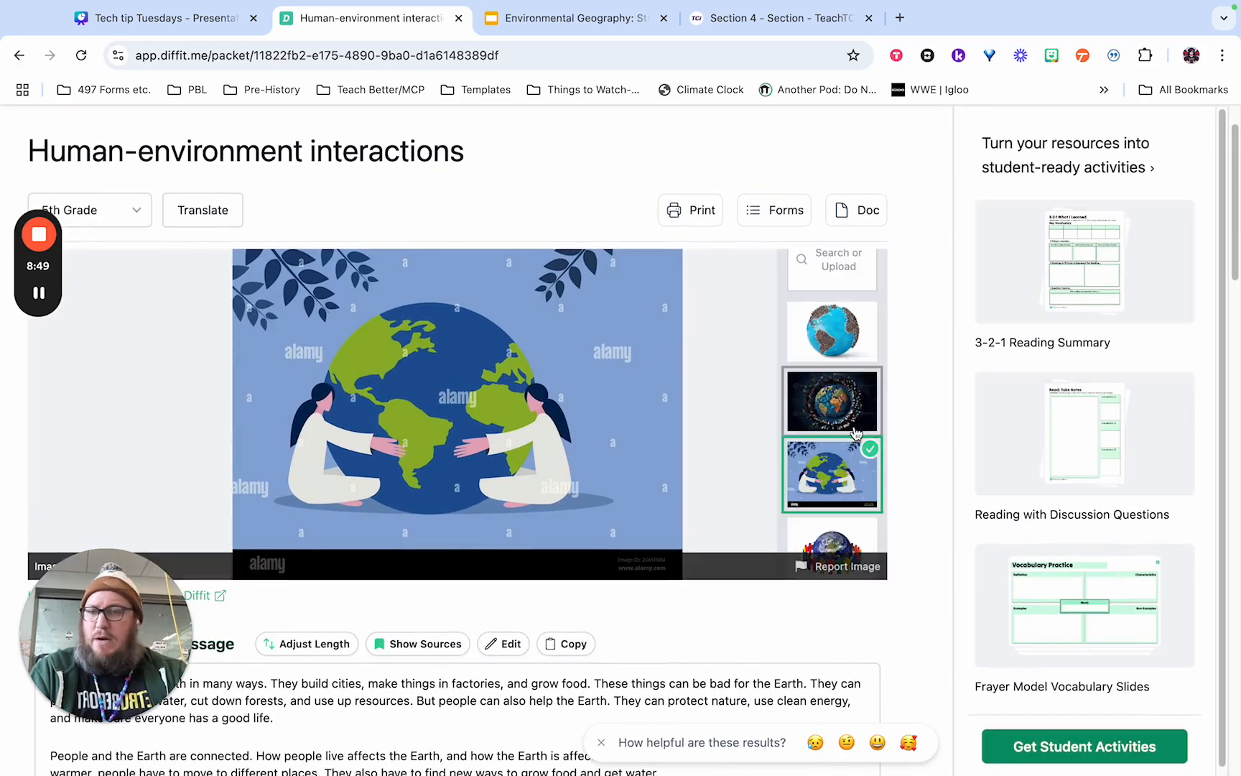
{"action": "scroll", "coordinate": [906, 475], "scroll_direction": "down", "scroll_amount": 2}
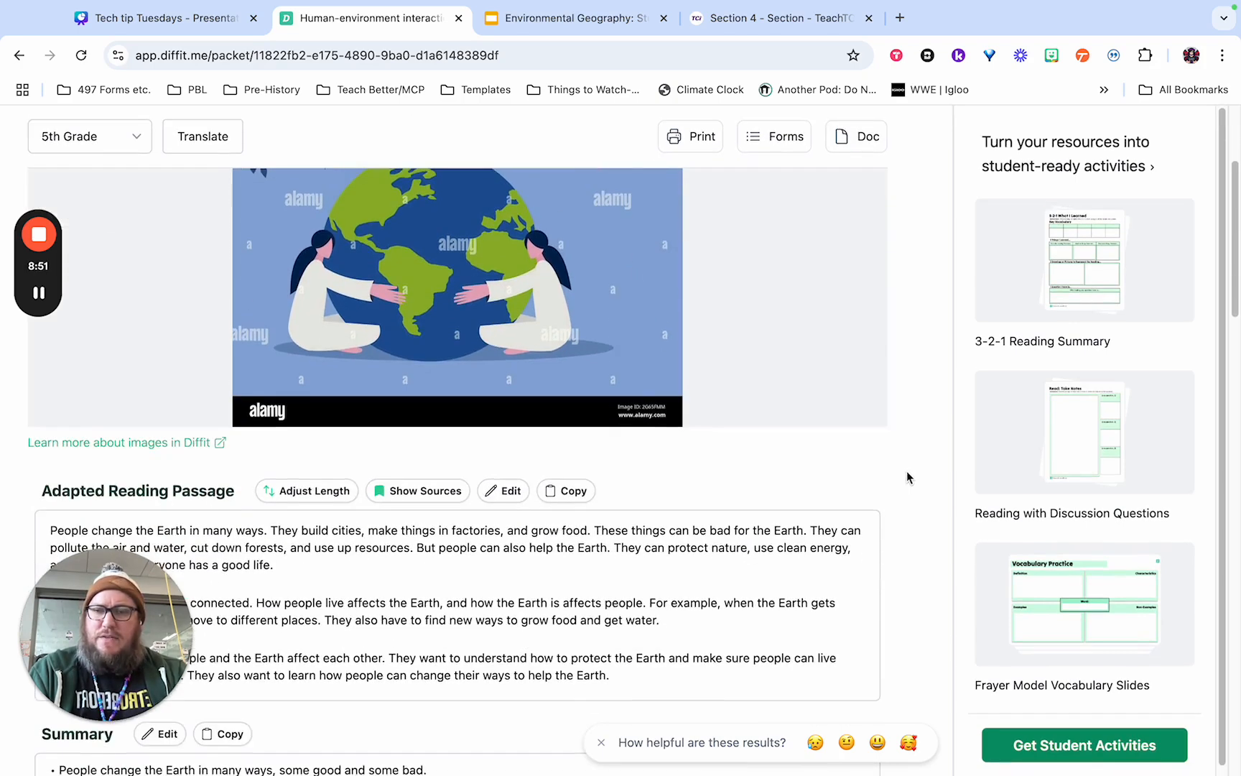
{"action": "scroll", "coordinate": [906, 478], "scroll_direction": "down", "scroll_amount": 3}
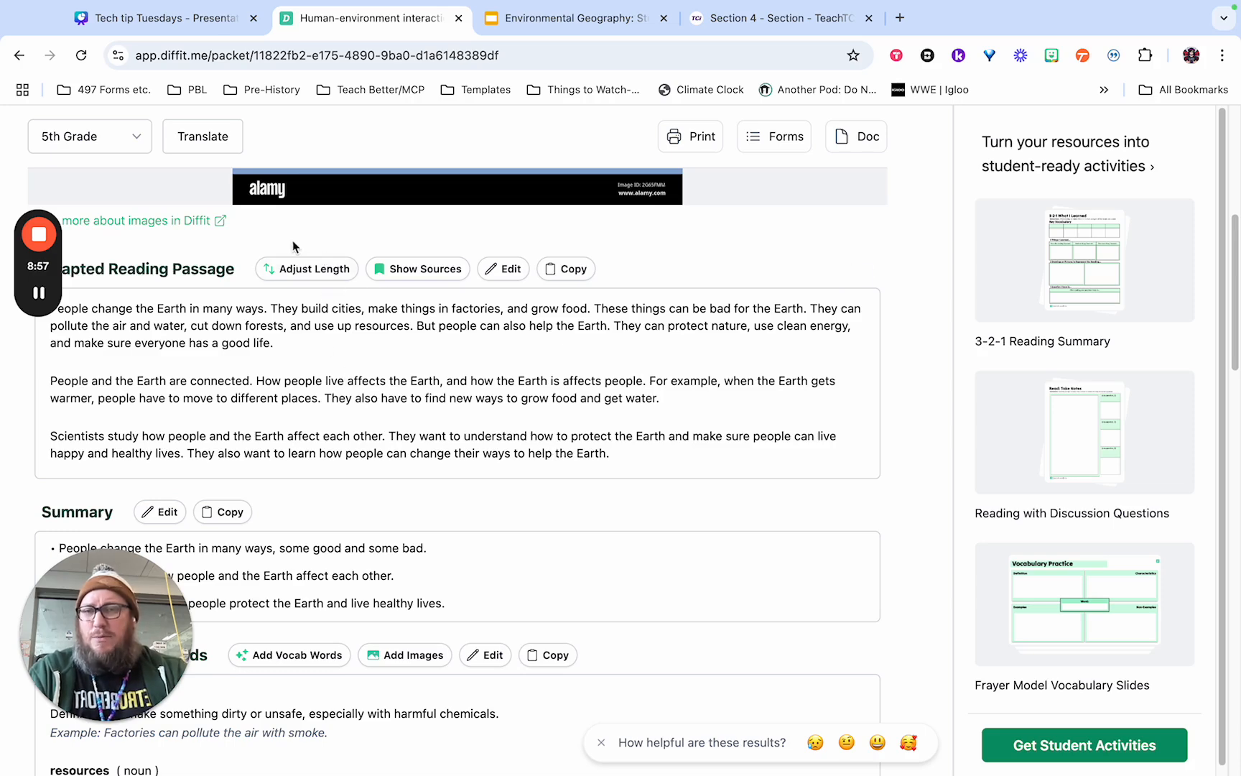
Regenerate the adapted reading passage at Medium length.
{"action": "left_click", "coordinate": [325, 271]}
{"action": "left_click", "coordinate": [543, 463]}
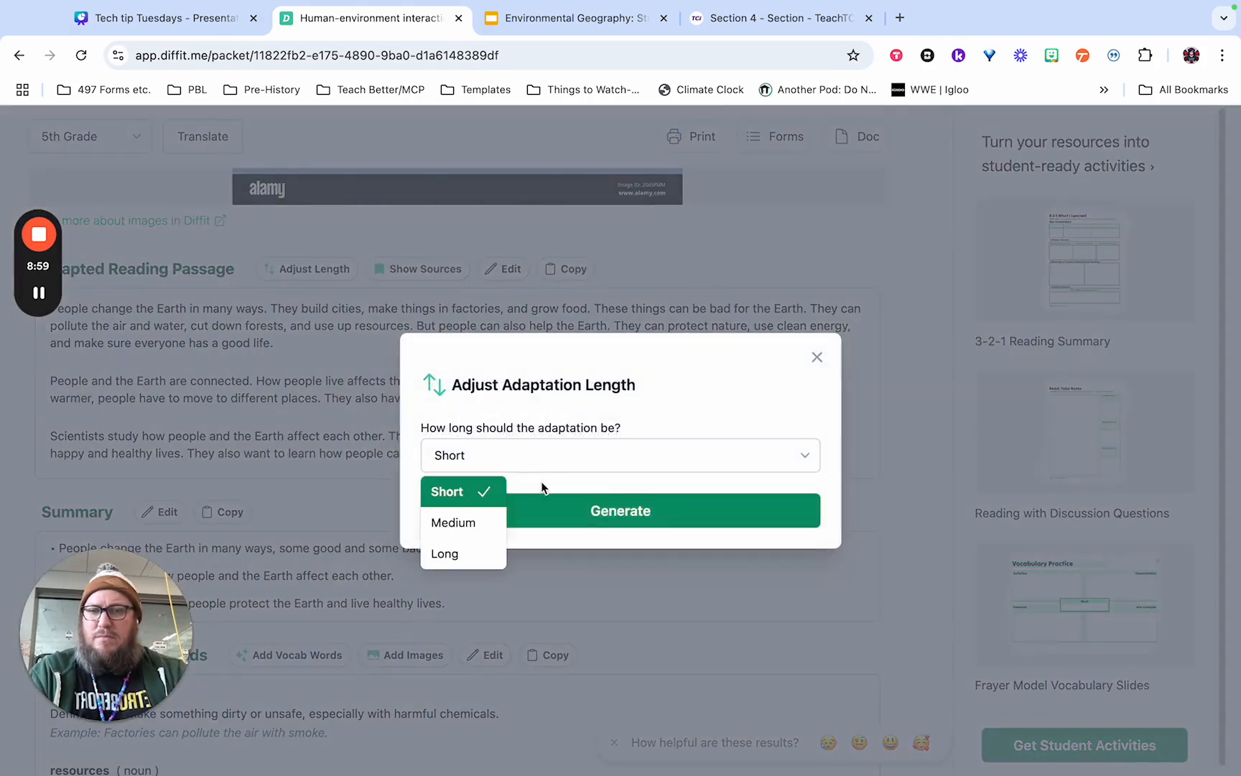
{"action": "left_click", "coordinate": [497, 513]}
{"action": "left_click", "coordinate": [505, 517]}
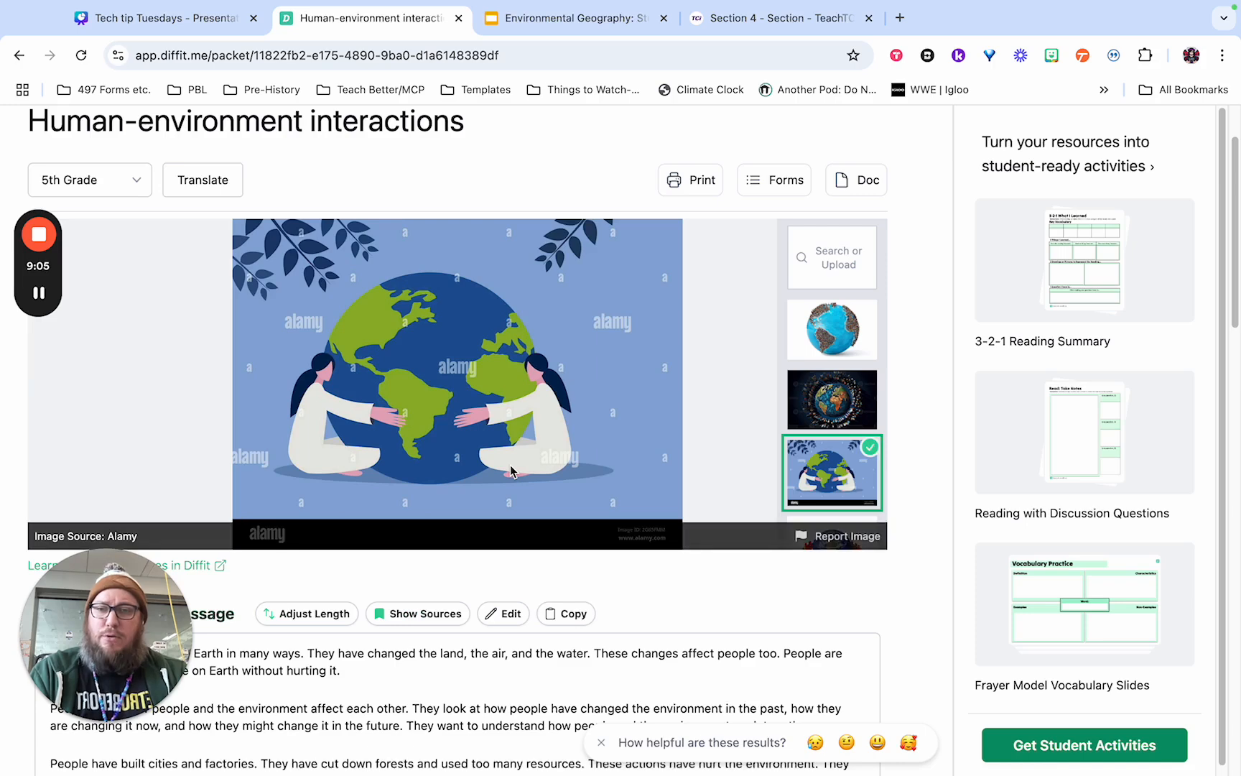
Show the sources of the adapted reading passage, and review the summary, key vocabulary words and multiple choice questions.
{"action": "scroll", "coordinate": [457, 434], "scroll_direction": "down", "scroll_amount": 5}
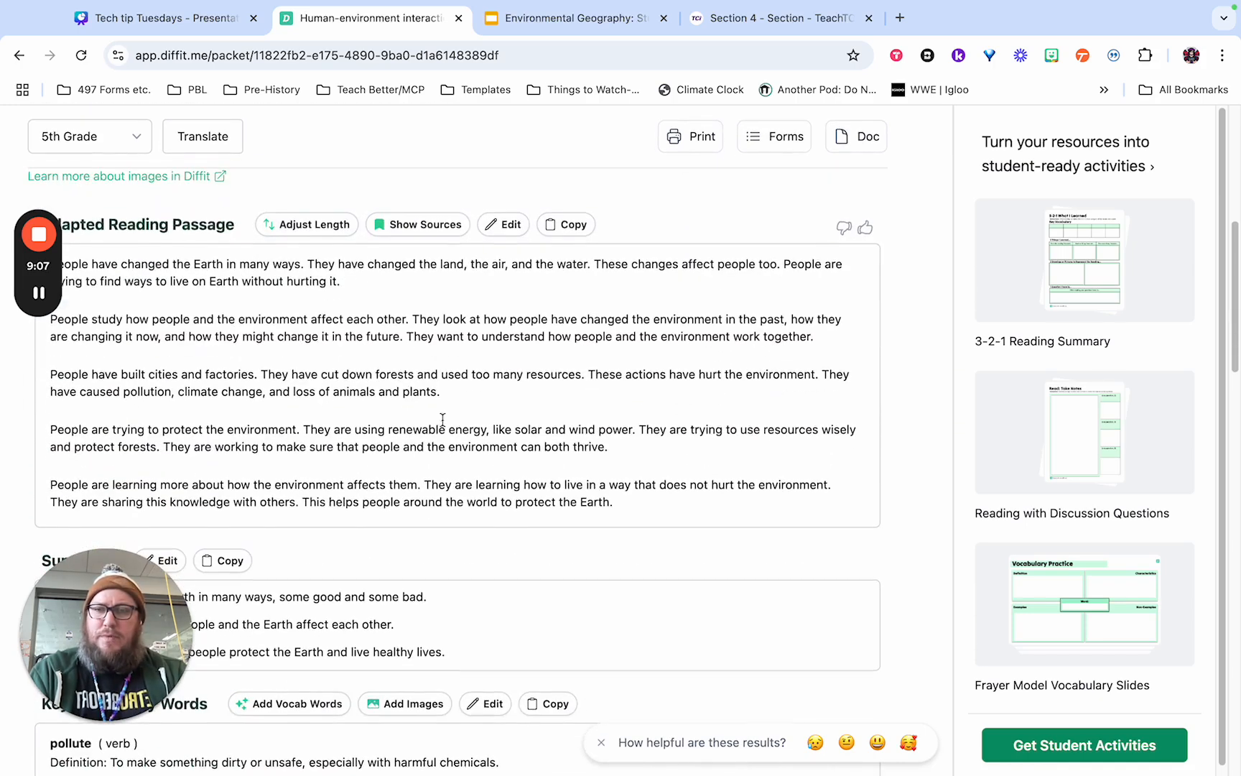
{"action": "left_click", "coordinate": [419, 231]}
{"action": "scroll", "coordinate": [400, 312], "scroll_direction": "down", "scroll_amount": 1}
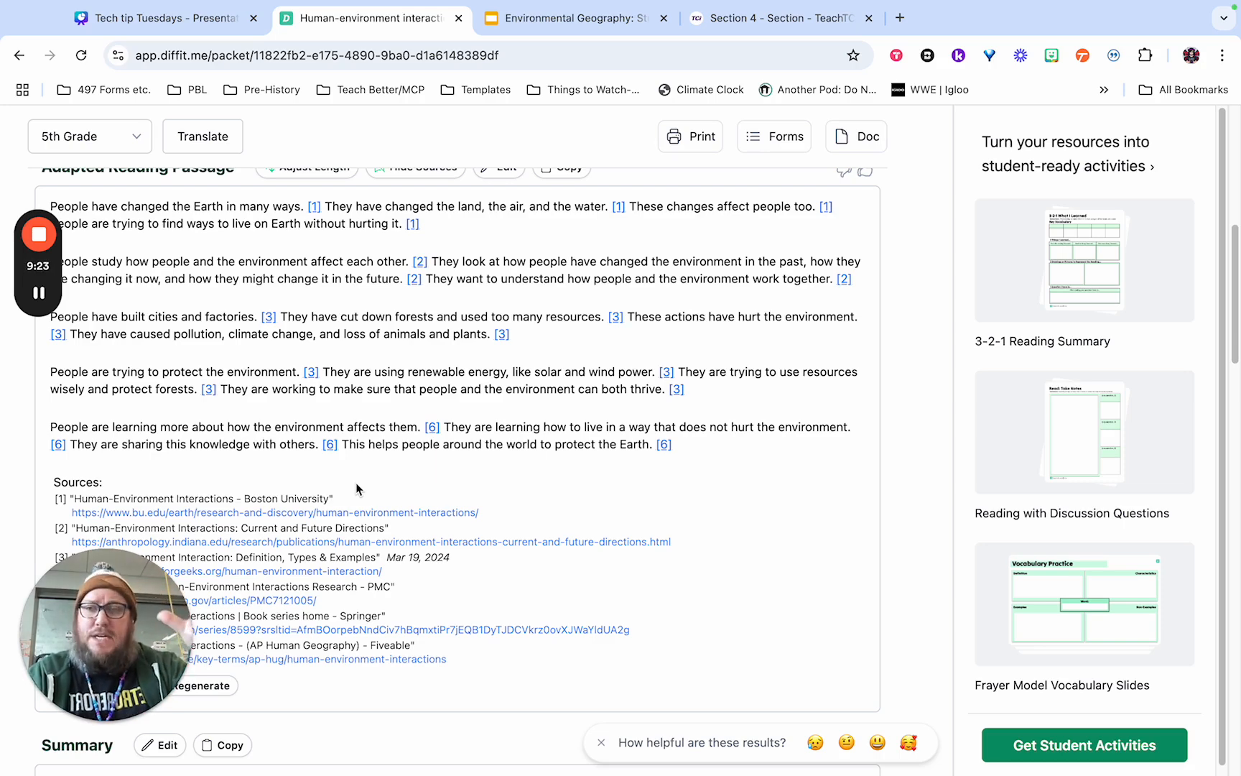
{"action": "scroll", "coordinate": [356, 488], "scroll_direction": "down", "scroll_amount": 7}
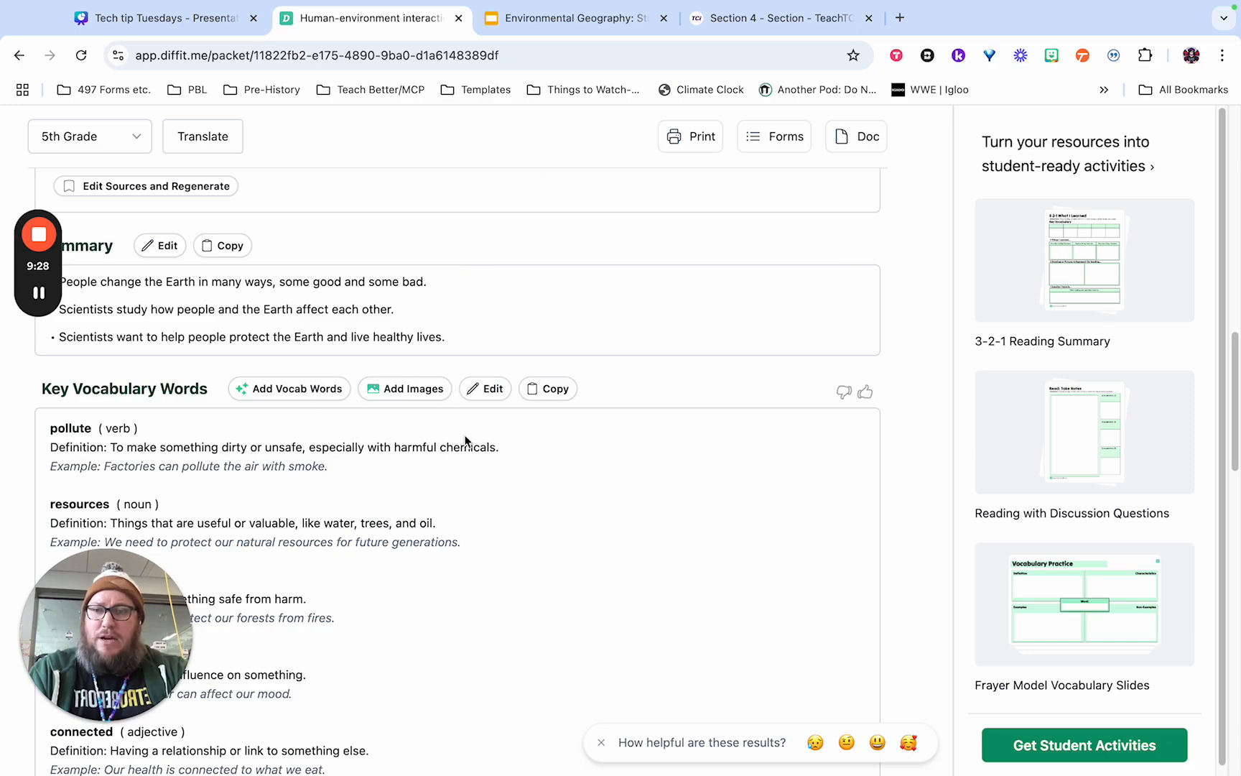
{"action": "scroll", "coordinate": [546, 448], "scroll_direction": "down", "scroll_amount": 3}
{"action": "scroll", "coordinate": [559, 453], "scroll_direction": "down", "scroll_amount": 3}
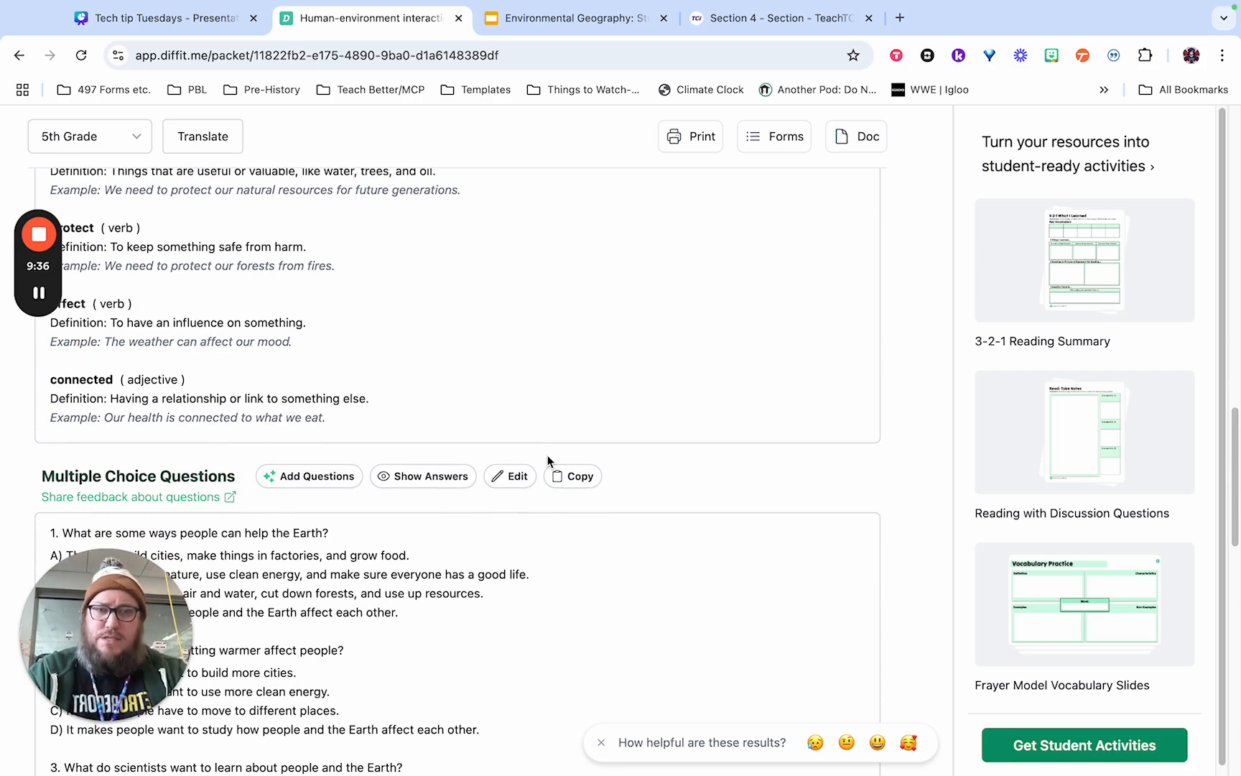
Open the student activities for this resource and filter them to the Critical Thinking category.
{"action": "left_click", "coordinate": [1084, 745]}
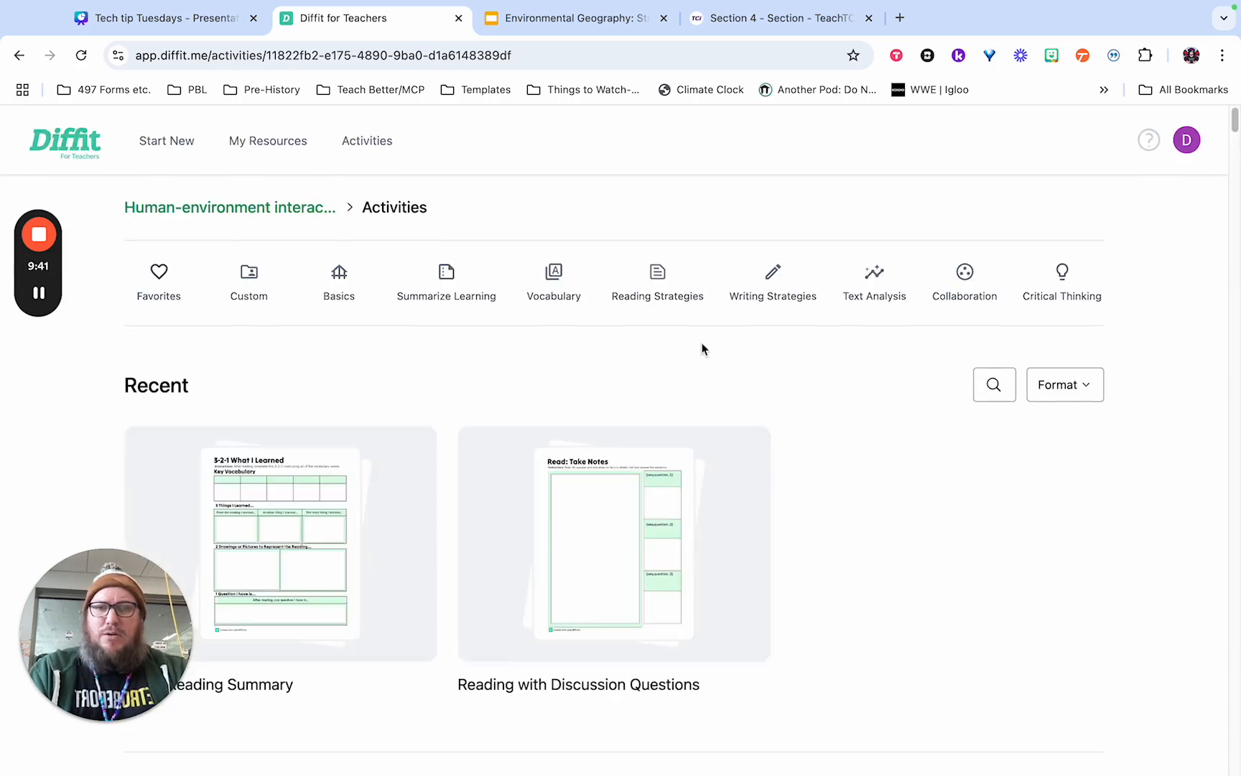
{"action": "left_click", "coordinate": [1046, 291]}
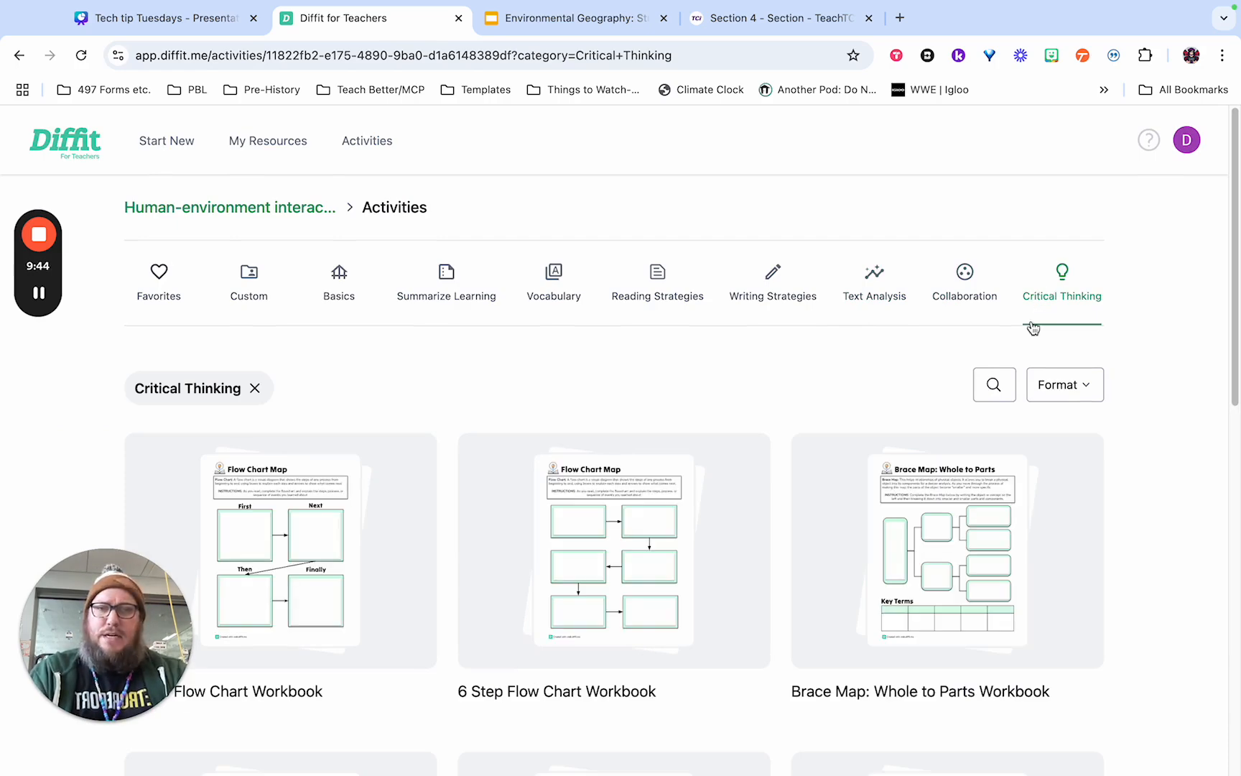
Browse the Critical Thinking activities, open the Making Inferences Workbook, and export it with the Human-environment interactions content.
{"action": "scroll", "coordinate": [915, 379], "scroll_direction": "down", "scroll_amount": 3}
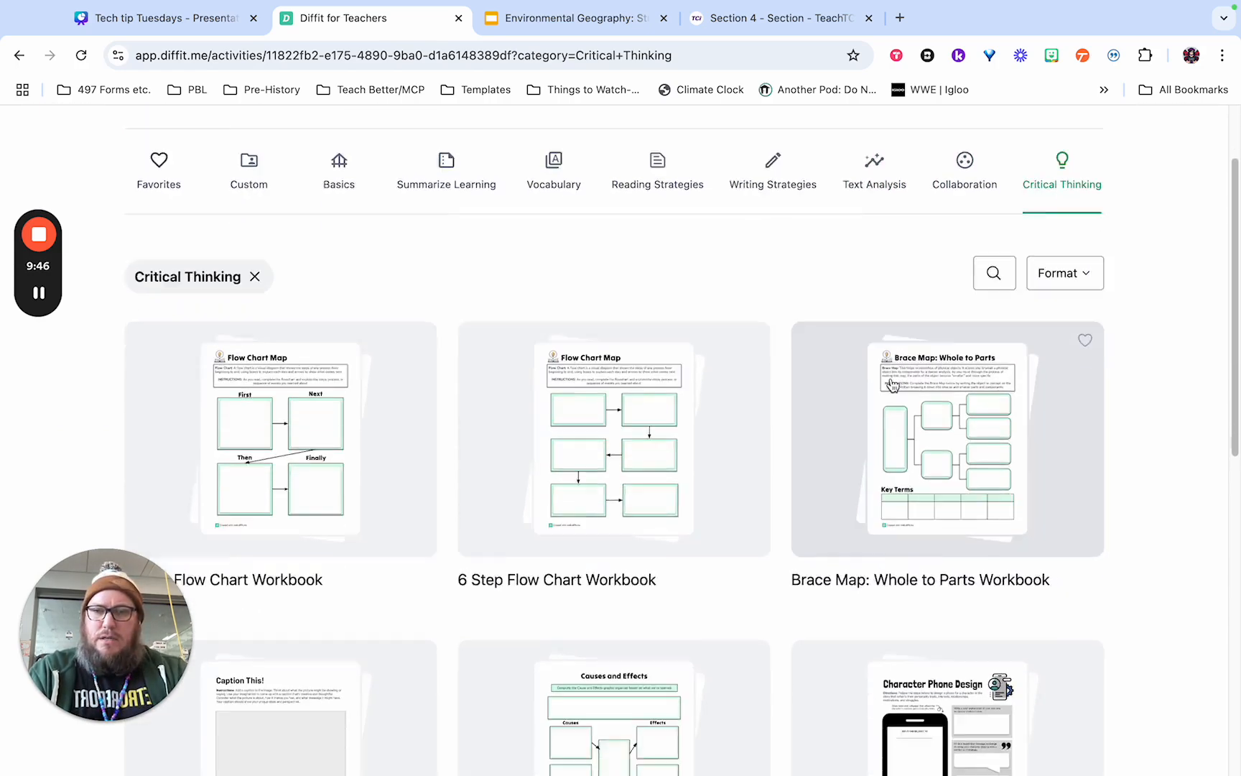
{"action": "scroll", "coordinate": [892, 386], "scroll_direction": "down", "scroll_amount": 5}
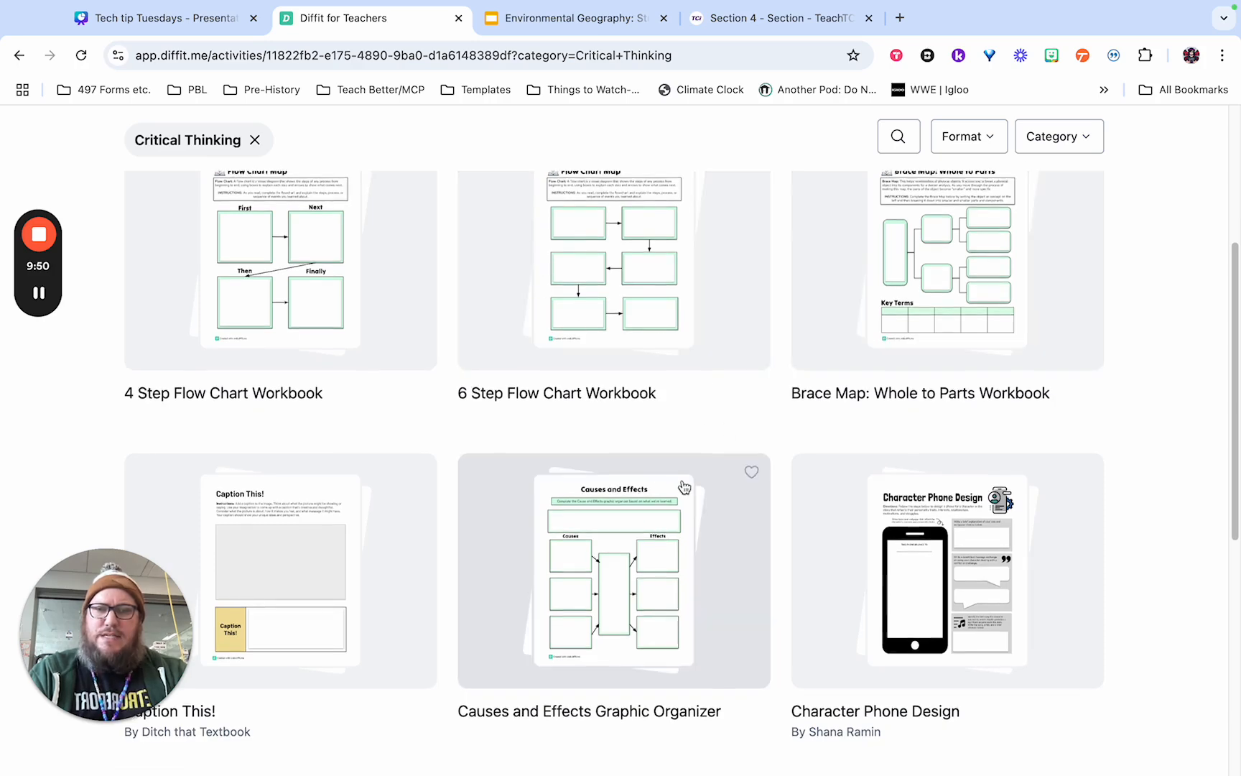
{"action": "scroll", "coordinate": [683, 487], "scroll_direction": "down", "scroll_amount": 8}
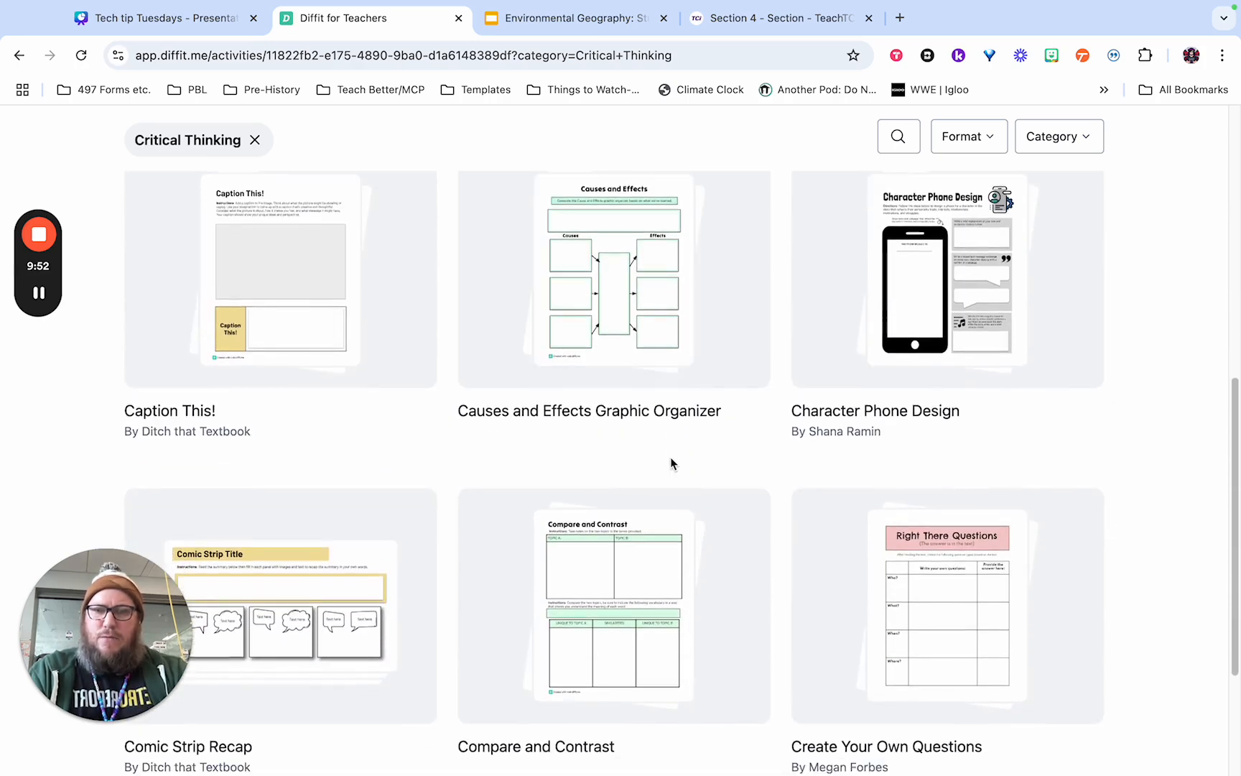
{"action": "scroll", "coordinate": [670, 463], "scroll_direction": "down", "scroll_amount": 20}
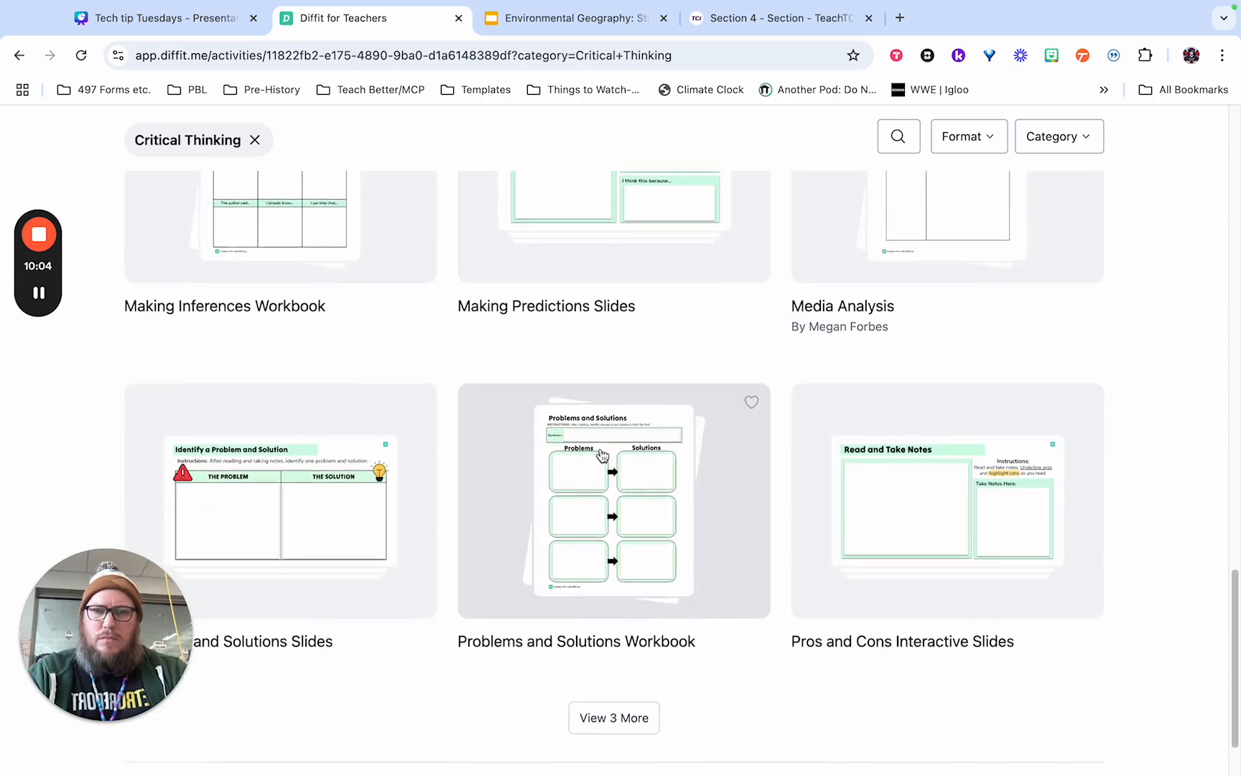
{"action": "scroll", "coordinate": [573, 440], "scroll_direction": "up", "scroll_amount": 5}
{"action": "left_click", "coordinate": [334, 381]}
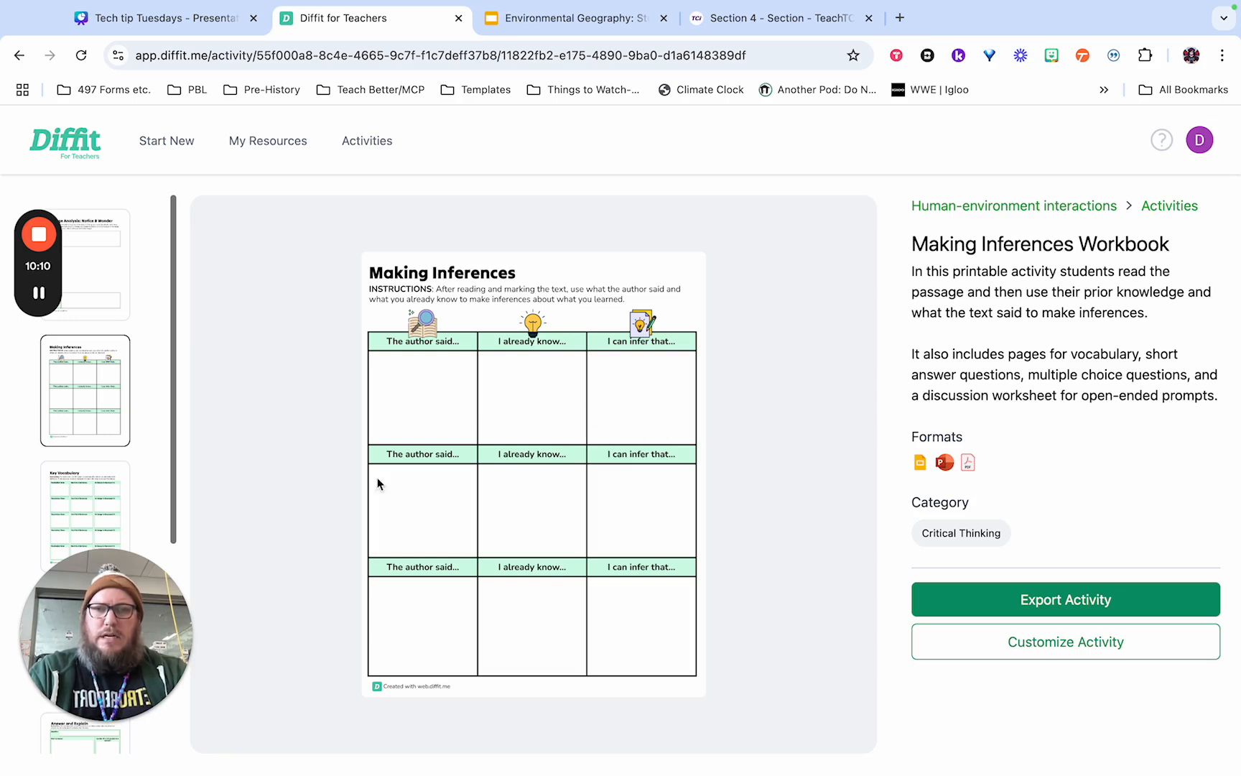
{"action": "scroll", "coordinate": [110, 421], "scroll_direction": "down", "scroll_amount": 1}
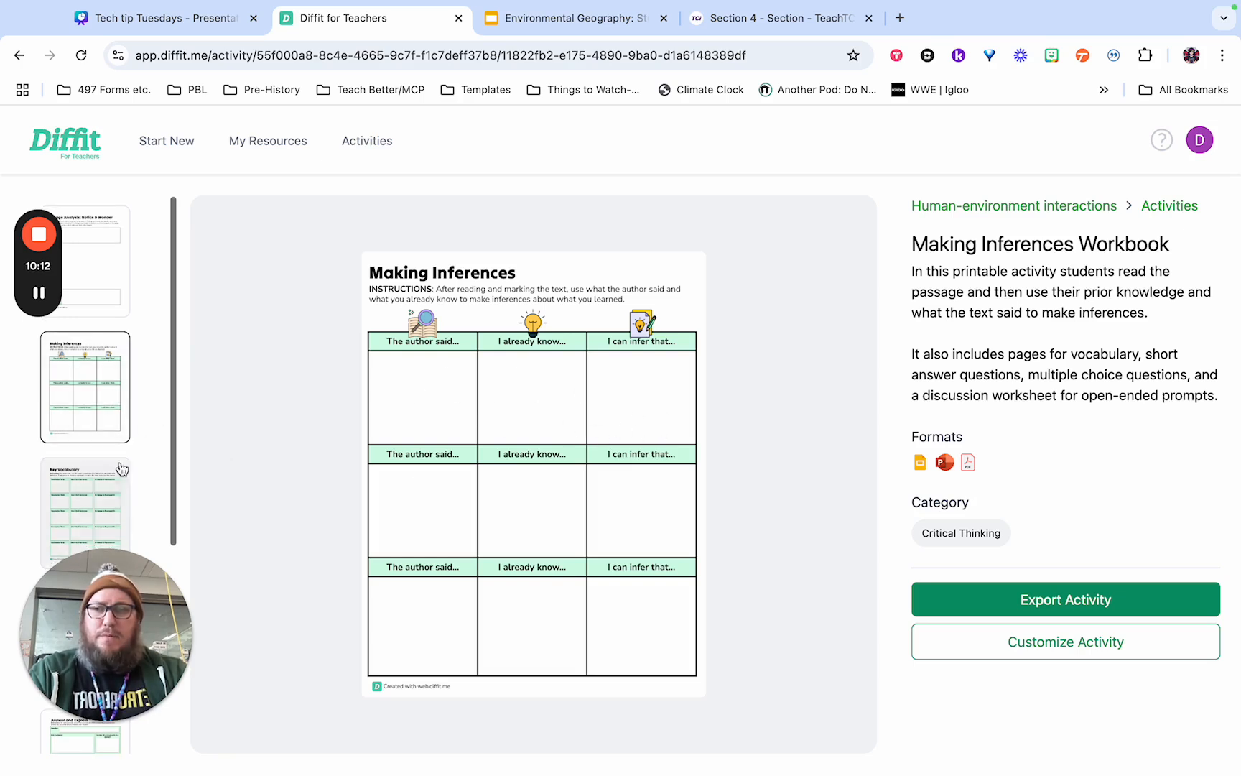
{"action": "left_click", "coordinate": [1090, 602]}
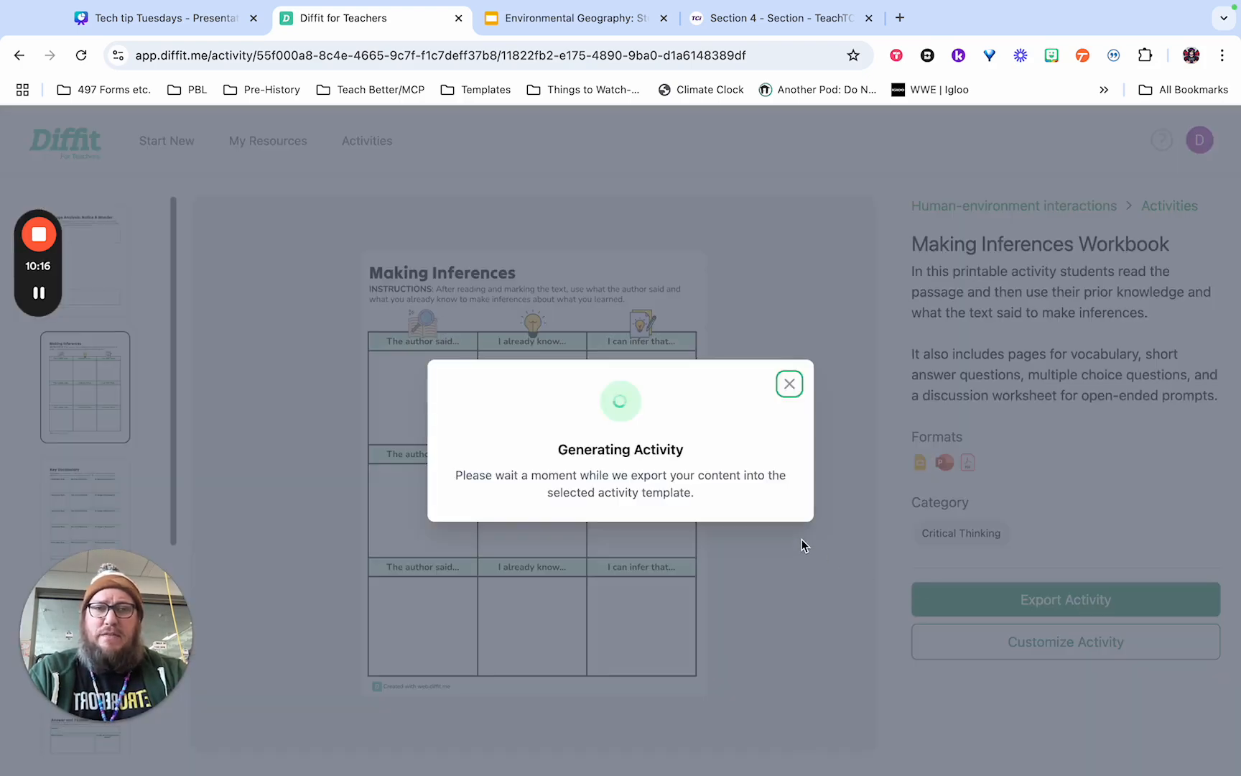